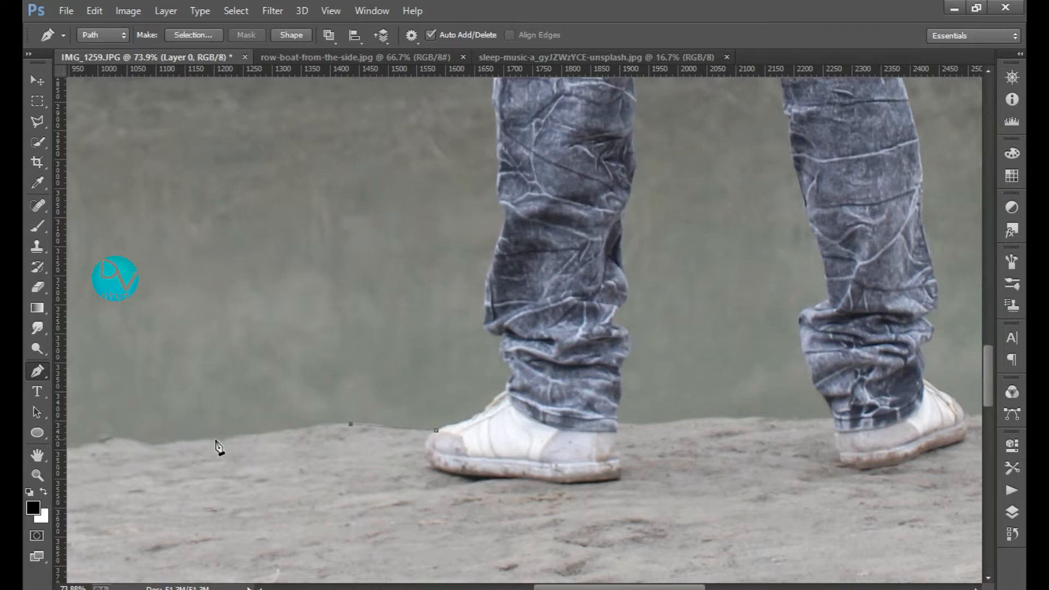
# Continue the Pen path leftward along the ground's top edge and around the photo's lower-left corner
pyautogui.moveTo(95, 450); pyautogui.dragTo(491, 423)
pyautogui.click(490, 415)
pyautogui.moveTo(174, 448); pyautogui.dragTo(202, 448)
pyautogui.moveTo(432, 494); pyautogui.dragTo(790, 475)
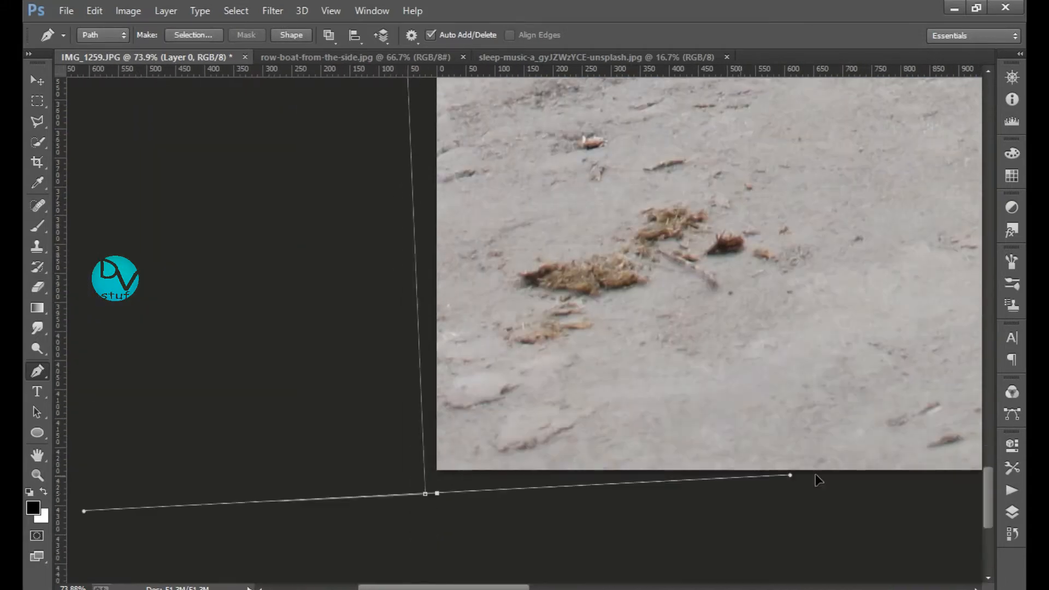
# Carry the path around the photo's bottom and right side, then back along the ground edge toward the right-hand shoe
pyautogui.click(634, 479)
pyautogui.scroll(5, 646, 483)
pyautogui.click(621, 198)
pyautogui.click(117, 205)
pyautogui.click(91, 206)
pyautogui.click(74, 194)
pyautogui.click(72, 200)
pyautogui.scroll(9, 404, 334)
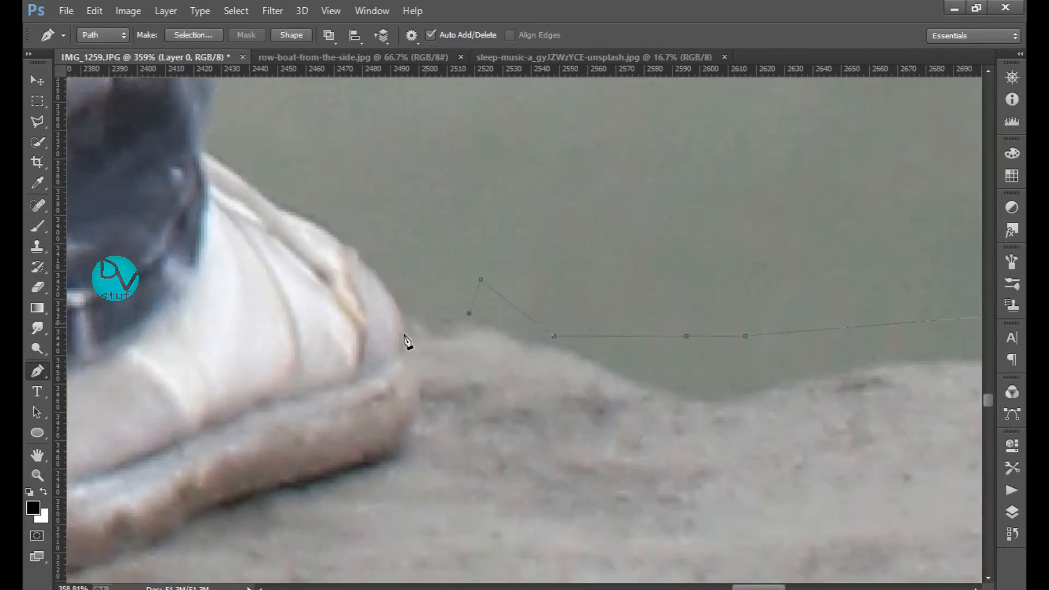
# Trace the path up the outer edge of the right-hand shoe and onto the trouser cuff
pyautogui.click(227, 173)
pyautogui.scroll(5, 235, 218)
pyautogui.click(218, 240)
pyautogui.scroll(5, 273, 273)
pyautogui.click(330, 382)
pyautogui.scroll(5, 332, 386)
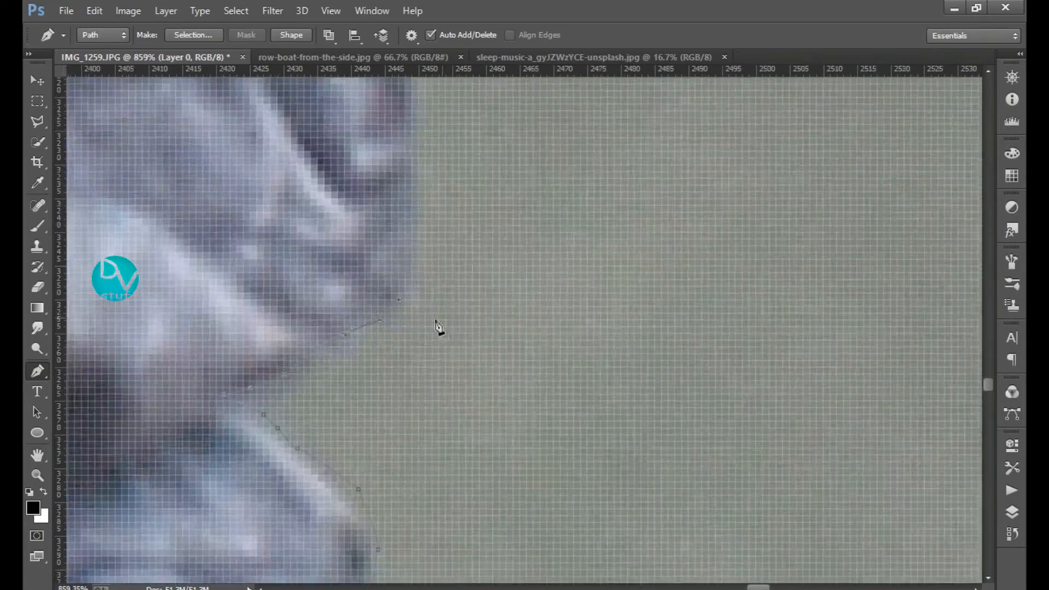
# Trace the path around the bunched trouser folds and up the outer edge of the right-hand lower leg
pyautogui.scroll(-4, 438, 325)
pyautogui.click(336, 383)
pyautogui.click(334, 324)
pyautogui.scroll(5, 382, 246)
pyautogui.click(396, 352)
pyautogui.scroll(5, 437, 215)
pyautogui.click(430, 461)
pyautogui.scroll(5, 431, 460)
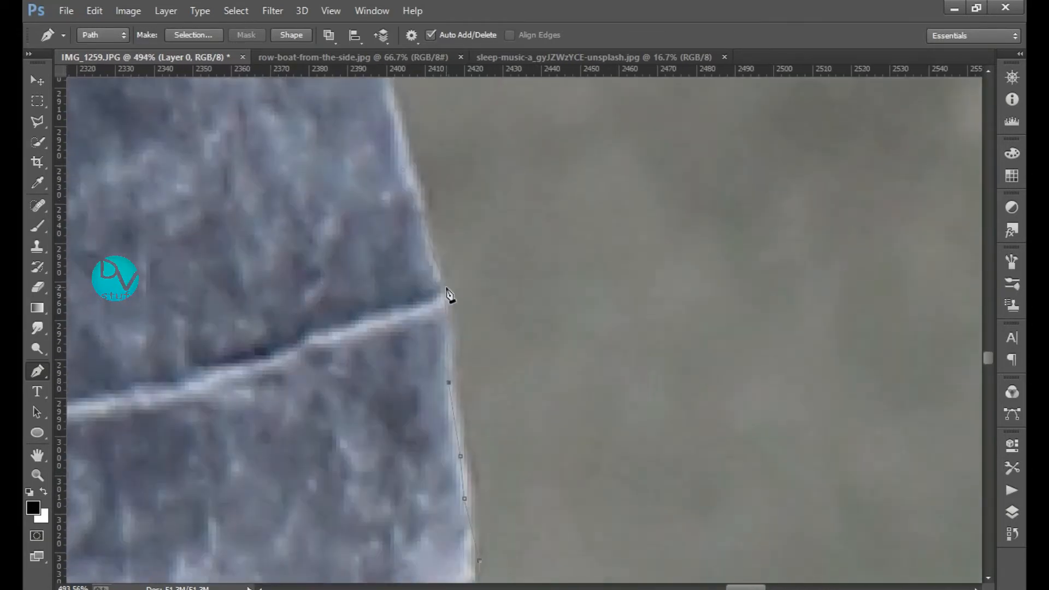
# Extend the path up the outer edge of the right-hand trouser leg past the knee
pyautogui.scroll(5, 449, 295)
pyautogui.click(500, 356)
pyautogui.moveTo(450, 225); pyautogui.dragTo(478, 361)
pyautogui.click(443, 289)
pyautogui.moveTo(402, 120); pyautogui.dragTo(503, 491)
pyautogui.moveTo(445, 222); pyautogui.dragTo(524, 318)
pyautogui.click(525, 319)
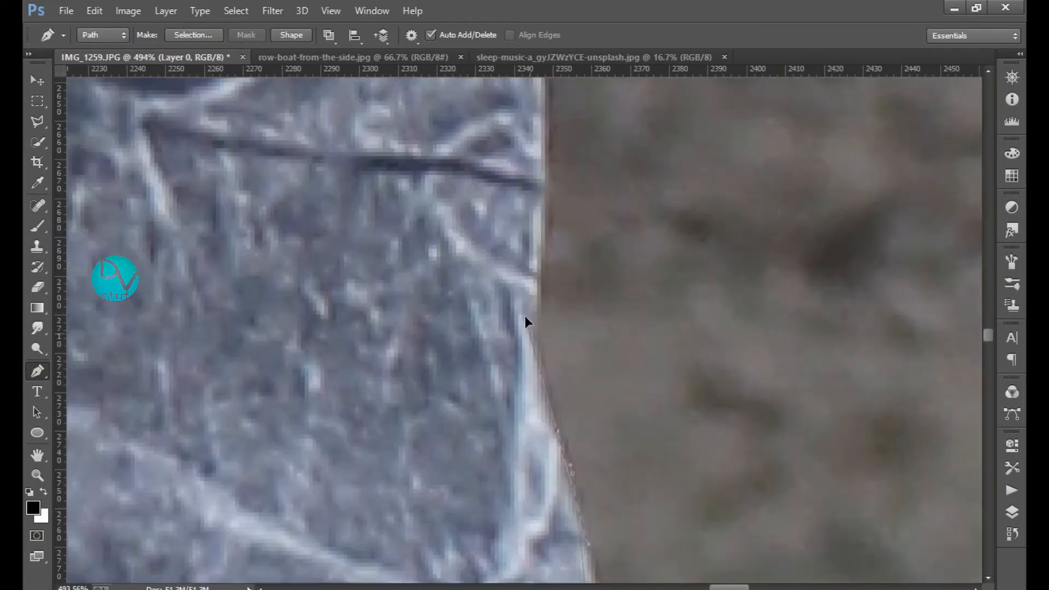
# Trace the path up the outer thigh of the jeans to just below the jacket hem
pyautogui.moveTo(528, 170); pyautogui.dragTo(552, 457)
pyautogui.click(557, 467)
pyautogui.click(542, 203)
pyautogui.click(527, 123)
pyautogui.moveTo(528, 123); pyautogui.dragTo(510, 457)
pyautogui.moveTo(497, 131); pyautogui.dragTo(494, 429)
pyautogui.click(468, 171)
pyautogui.moveTo(464, 108); pyautogui.dragTo(490, 412)
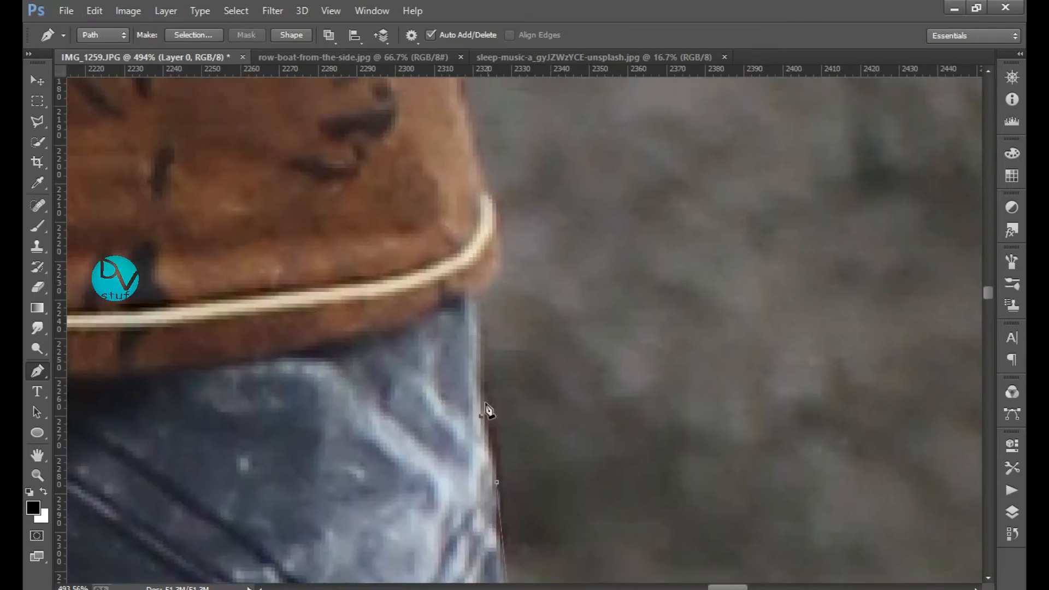
# Trace the path around the right-hand jacket hem, up the jacket side and around the dark tip by the sleeve
pyautogui.click(505, 244)
pyautogui.click(481, 163)
pyautogui.moveTo(475, 79); pyautogui.dragTo(499, 477)
pyautogui.click(488, 329)
pyautogui.click(749, 210)
pyautogui.click(772, 194)
pyautogui.click(772, 171)
pyautogui.click(775, 149)
pyautogui.click(753, 128)
pyautogui.click(730, 121)
pyautogui.moveTo(746, 170); pyautogui.dragTo(598, 477)
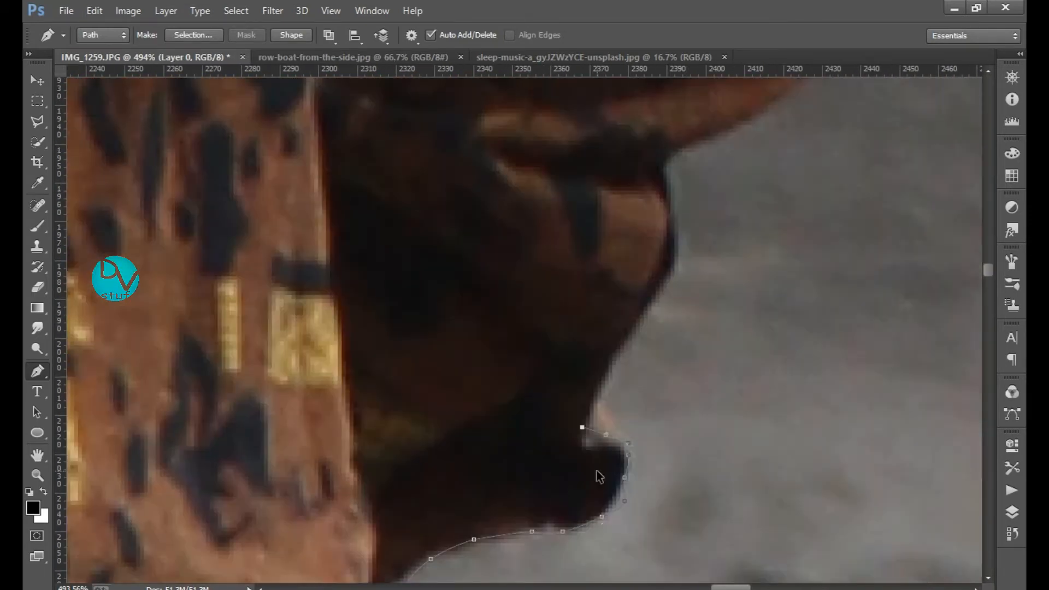
# Trace the path along the lower edge of the right-hand sleeve toward the elbow
pyautogui.click(676, 209)
pyautogui.moveTo(757, 219); pyautogui.dragTo(597, 486)
pyautogui.click(767, 193)
pyautogui.moveTo(832, 125); pyautogui.dragTo(639, 370)
pyautogui.click(695, 228)
pyautogui.moveTo(744, 150); pyautogui.dragTo(733, 342)
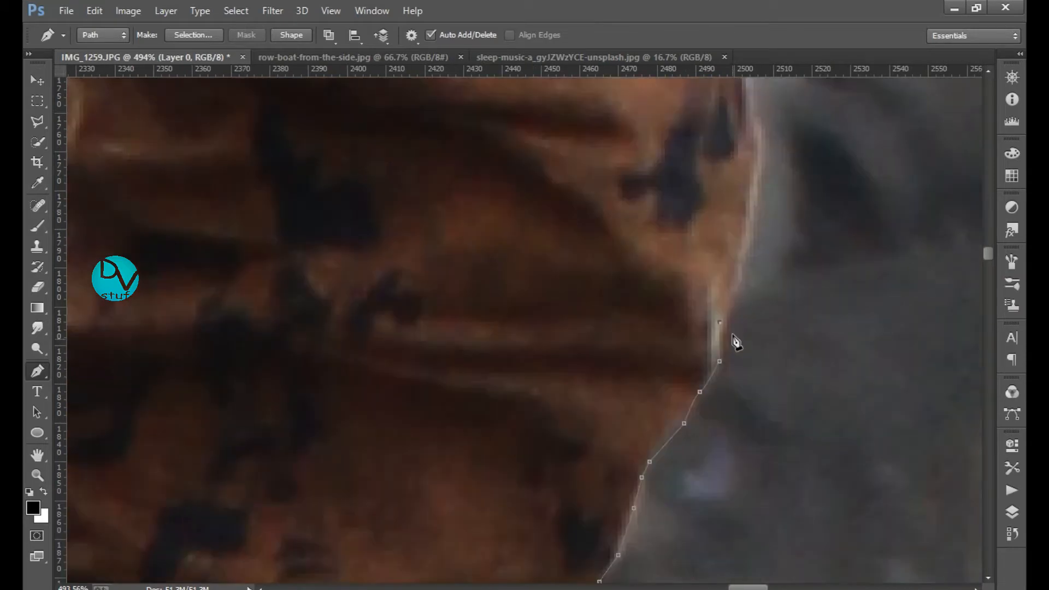
# Trace the path around the right-hand elbow and onto the upper sleeve
pyautogui.click(750, 213)
pyautogui.moveTo(745, 93); pyautogui.dragTo(734, 355)
pyautogui.click(727, 258)
pyautogui.click(716, 180)
pyautogui.moveTo(756, 258); pyautogui.dragTo(741, 495)
pyautogui.moveTo(647, 116); pyautogui.dragTo(664, 399)
pyautogui.click(625, 302)
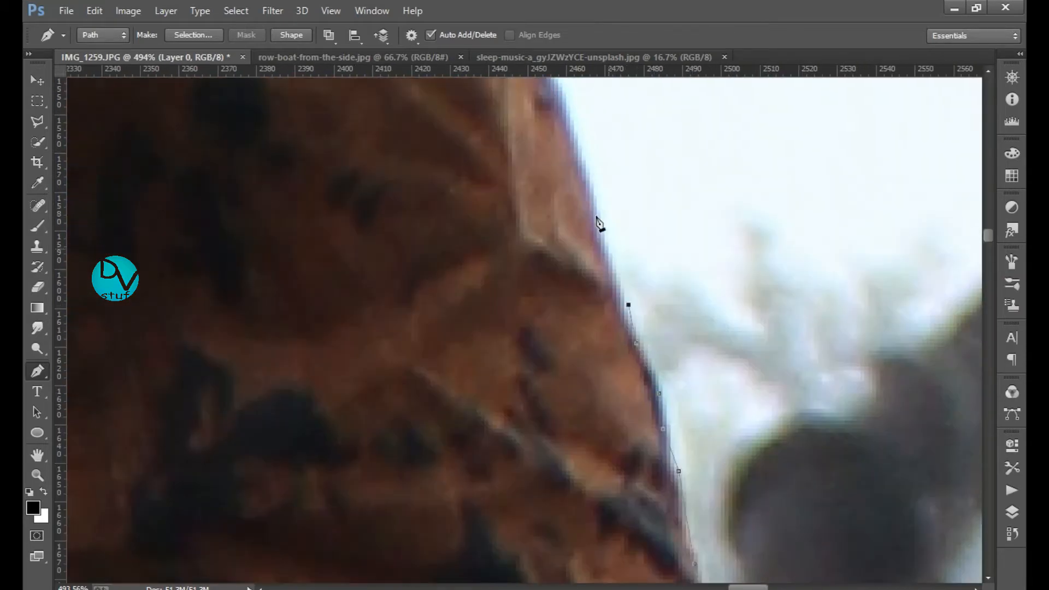
# Extend the path up the outer edge of the right-hand upper sleeve against the bright background
pyautogui.moveTo(590, 164); pyautogui.dragTo(716, 481)
pyautogui.click(641, 260)
pyautogui.moveTo(612, 142); pyautogui.dragTo(683, 503)
pyautogui.click(641, 349)
pyautogui.moveTo(590, 213); pyautogui.dragTo(659, 465)
pyautogui.click(635, 374)
pyautogui.click(613, 328)
pyautogui.click(583, 251)
pyautogui.click(550, 128)
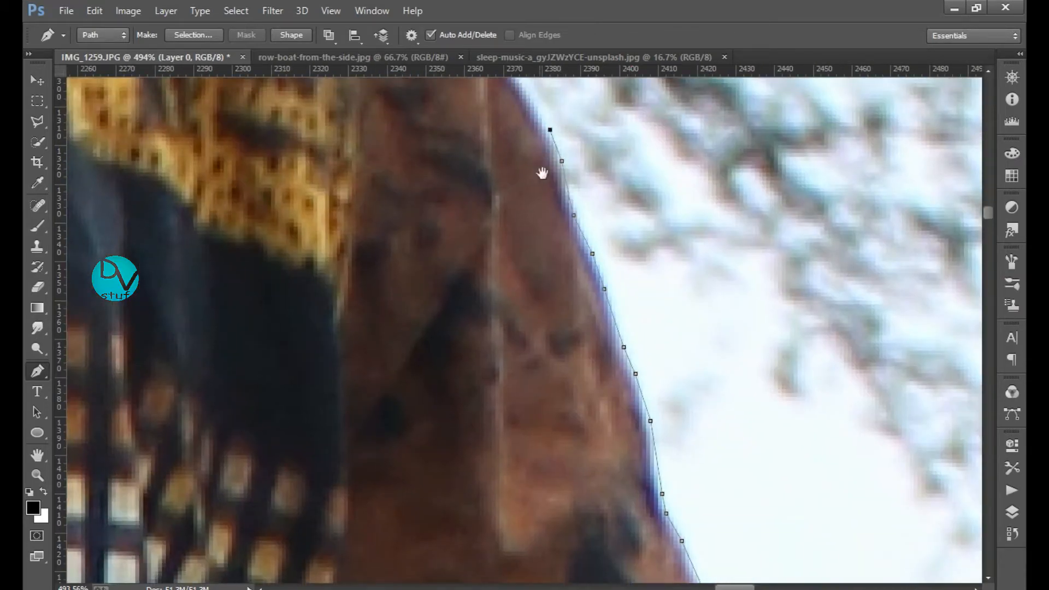
# Trace the path around the curve of the right-hand shoulder
pyautogui.moveTo(541, 172); pyautogui.dragTo(629, 489)
pyautogui.click(610, 402)
pyautogui.click(553, 239)
pyautogui.click(552, 207)
pyautogui.moveTo(521, 218); pyautogui.dragTo(591, 355)
pyautogui.moveTo(413, 124); pyautogui.dragTo(681, 440)
pyautogui.click(594, 389)
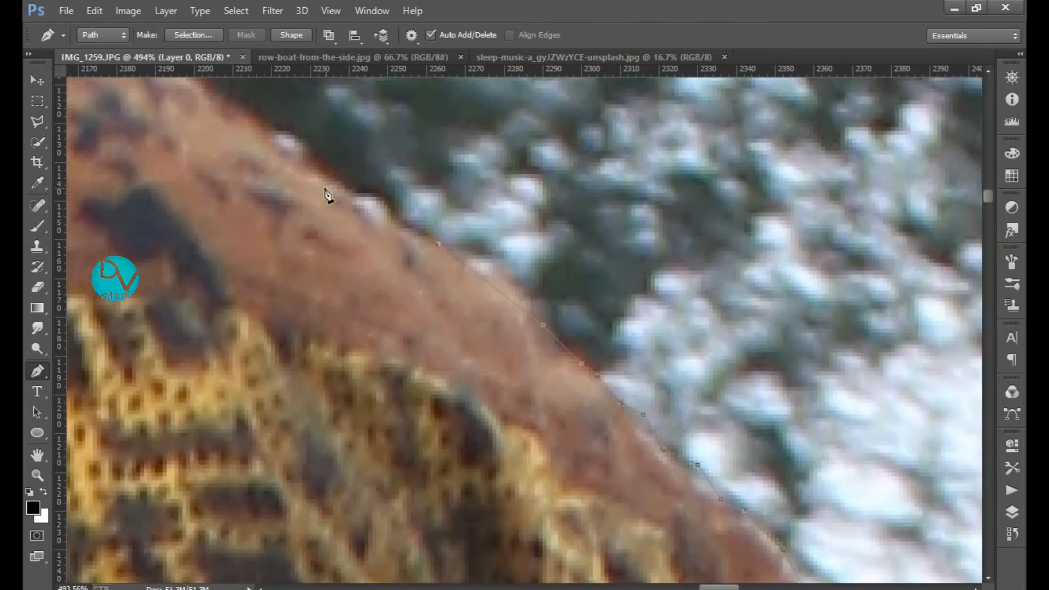
# Trace the path along the top of the right-hand shoulder to the neck and up to the dark hair
pyautogui.click(330, 178)
pyautogui.moveTo(192, 93); pyautogui.dragTo(501, 320)
pyautogui.click(251, 171)
pyautogui.moveTo(351, 360)
pyautogui.mouseDown()
pyautogui.moveTo(696, 572)
pyautogui.moveTo(745, 589)
pyautogui.mouseUp()
pyautogui.click(440, 182)
pyautogui.moveTo(453, 164); pyautogui.dragTo(552, 481)
pyautogui.click(590, 438)
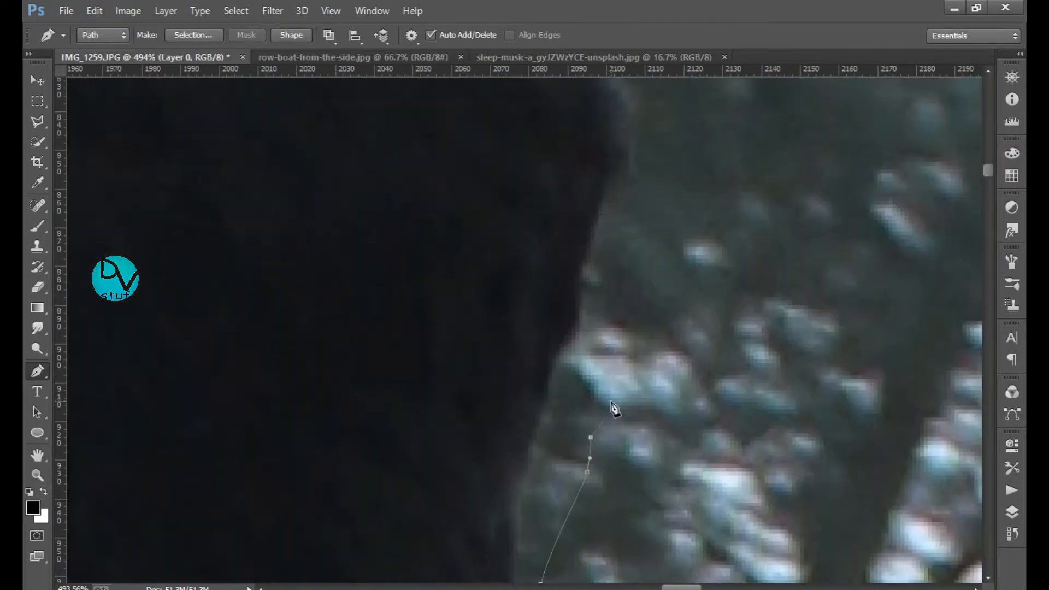
# Trace the path up the right-hand side of the hair and onto the top of the head
pyautogui.moveTo(614, 219); pyautogui.dragTo(656, 491)
pyautogui.click(615, 180)
pyautogui.moveTo(707, 228); pyautogui.dragTo(842, 525)
pyautogui.click(660, 162)
pyautogui.moveTo(761, 394); pyautogui.dragTo(504, 126)
pyautogui.click(684, 157)
pyautogui.moveTo(418, 192); pyautogui.dragTo(815, 391)
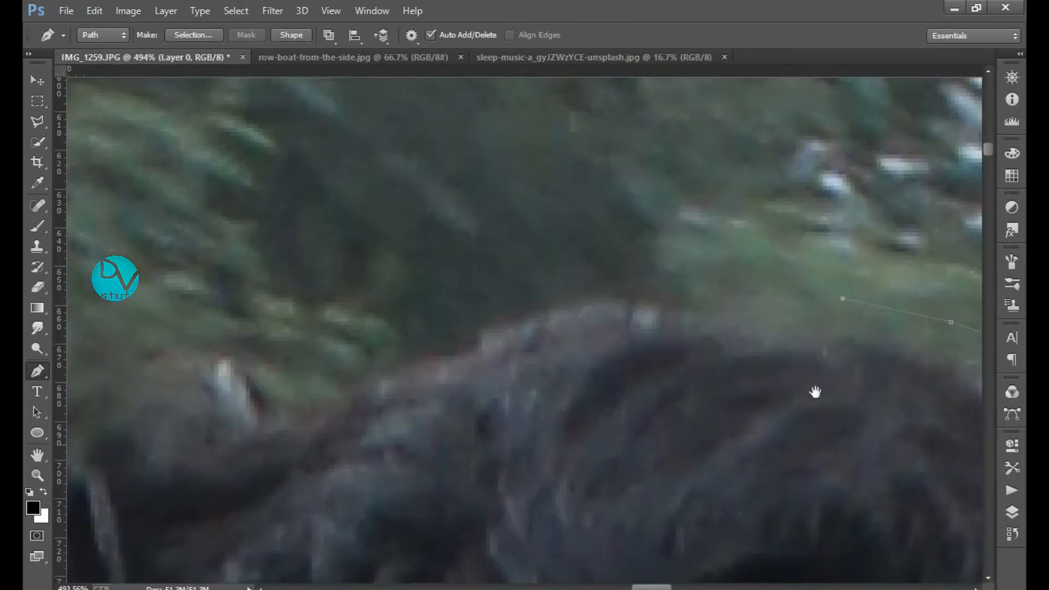
# Trace the path across the top of the hair and down its left-hand side to the forehead
pyautogui.click(637, 279)
pyautogui.click(429, 309)
pyautogui.moveTo(333, 493)
pyautogui.mouseDown()
pyautogui.moveTo(836, 267)
pyautogui.moveTo(657, 496)
pyautogui.mouseUp()
pyautogui.click(451, 326)
pyautogui.moveTo(269, 415); pyautogui.dragTo(240, 451)
pyautogui.moveTo(161, 504); pyautogui.dragTo(162, 510)
pyautogui.moveTo(457, 479); pyautogui.dragTo(787, 82)
pyautogui.click(556, 152)
pyautogui.click(541, 284)
pyautogui.click(637, 344)
pyautogui.click(665, 370)
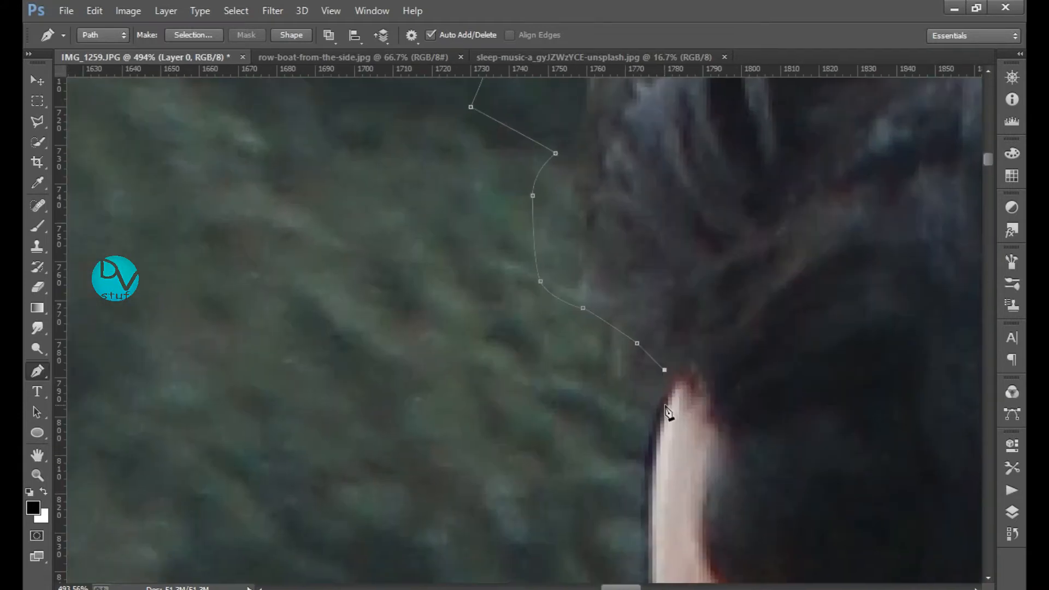
# Trace the path down the forehead edge and around the eyebrow and eye
pyautogui.click(669, 429)
pyautogui.moveTo(670, 429); pyautogui.dragTo(682, 100)
pyautogui.click(666, 340)
pyautogui.moveTo(711, 435); pyautogui.dragTo(677, 331)
pyautogui.click(647, 321)
pyautogui.click(659, 340)
pyautogui.click(666, 364)
pyautogui.click(673, 361)
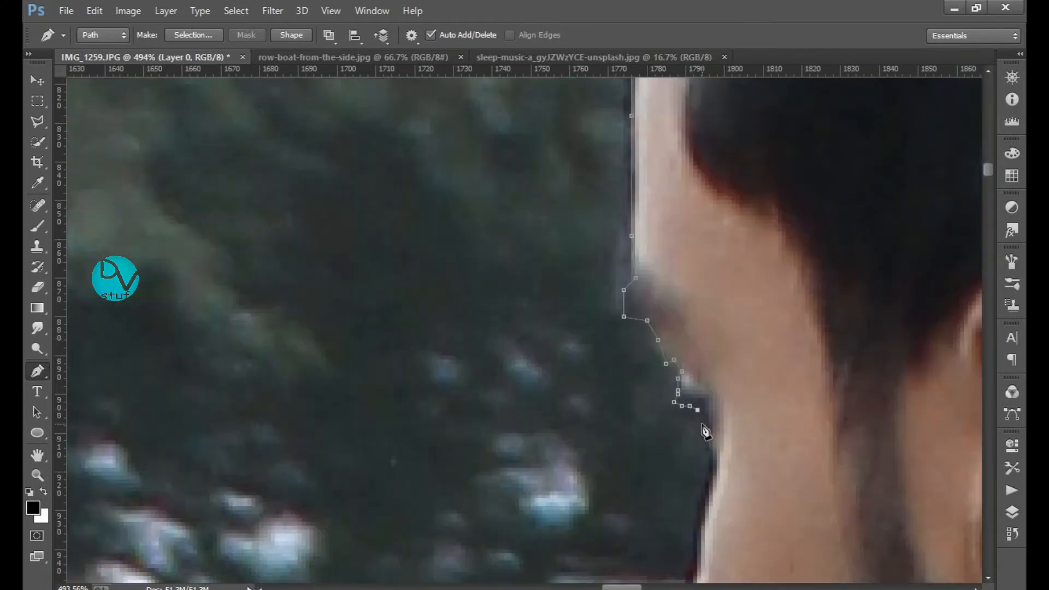
# Trace the path down the left-hand edge of the face below the eye along the cheek
pyautogui.click(702, 426)
pyautogui.click(702, 433)
pyautogui.click(710, 444)
pyautogui.click(710, 464)
pyautogui.click(710, 492)
pyautogui.click(706, 507)
pyautogui.click(702, 537)
pyautogui.moveTo(800, 542); pyautogui.dragTo(860, 321)
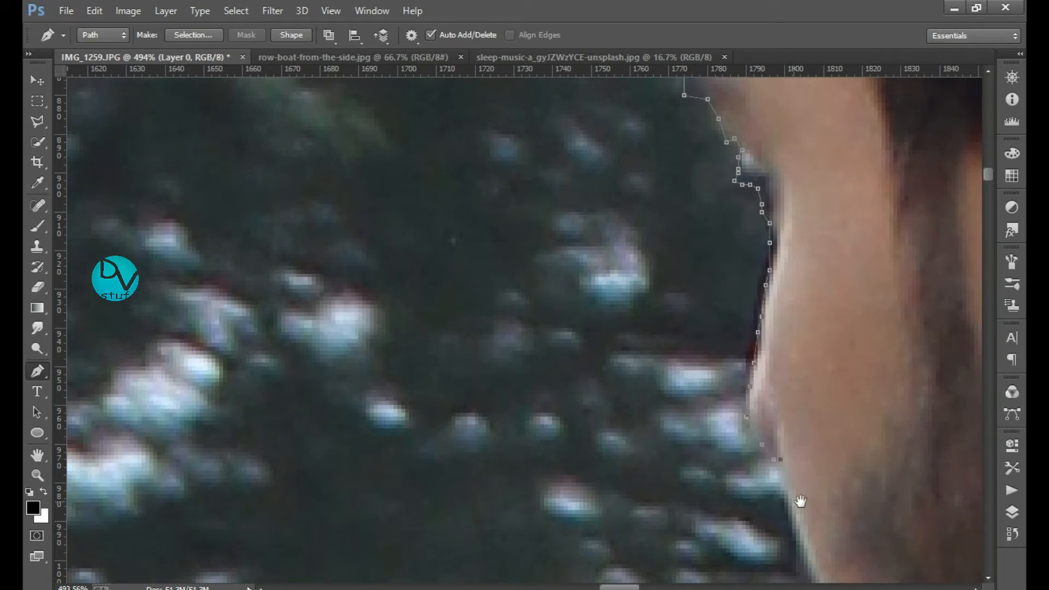
# Trace the path around the lower face and jaw toward the left-hand shoulder
pyautogui.moveTo(801, 501); pyautogui.dragTo(767, 337)
pyautogui.click(819, 513)
pyautogui.moveTo(874, 537); pyautogui.dragTo(831, 246)
pyautogui.click(853, 389)
pyautogui.moveTo(860, 394); pyautogui.dragTo(653, 347)
pyautogui.click(776, 435)
# Trace the path along the left-hand shoulder and down onto the upper jacket sleeve
pyautogui.click(546, 558)
pyautogui.moveTo(663, 565)
pyautogui.mouseDown()
pyautogui.moveTo(737, 379)
pyautogui.moveTo(791, 357)
pyautogui.mouseUp()
pyautogui.moveTo(651, 417); pyautogui.dragTo(852, 354)
pyautogui.click(649, 429)
pyautogui.click(585, 466)
pyautogui.moveTo(507, 567); pyautogui.dragTo(801, 347)
pyautogui.click(733, 457)
pyautogui.moveTo(765, 525); pyautogui.dragTo(830, 284)
pyautogui.click(728, 511)
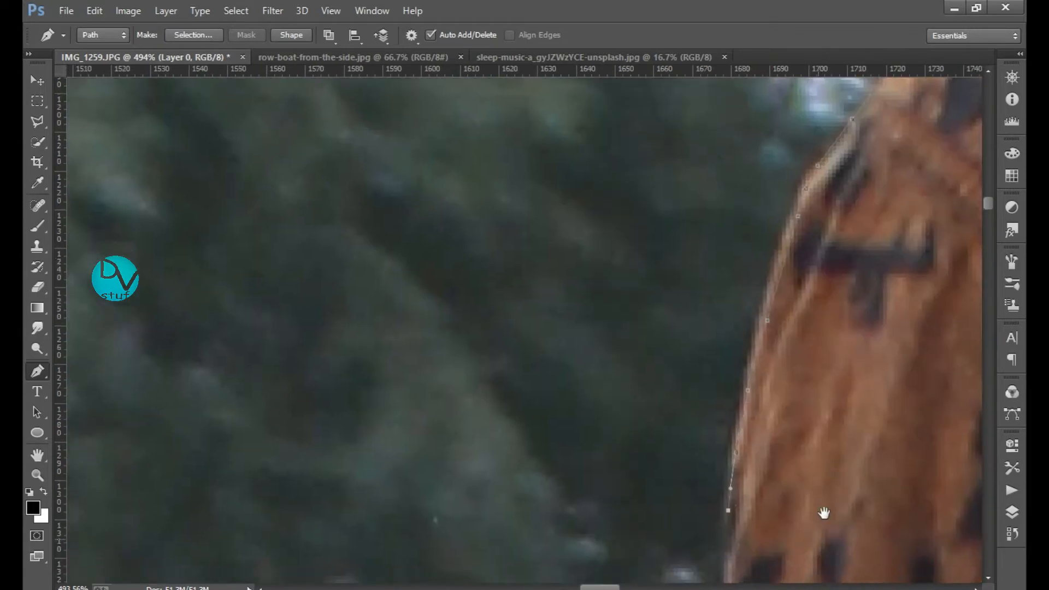
# Extend the path down the outer edge of the left-hand upper sleeve
pyautogui.moveTo(824, 513); pyautogui.dragTo(867, 227)
pyautogui.moveTo(844, 535); pyautogui.dragTo(874, 184)
pyautogui.click(820, 380)
pyautogui.click(791, 280)
pyautogui.click(756, 421)
pyautogui.moveTo(932, 521); pyautogui.dragTo(888, 195)
pyautogui.click(684, 296)
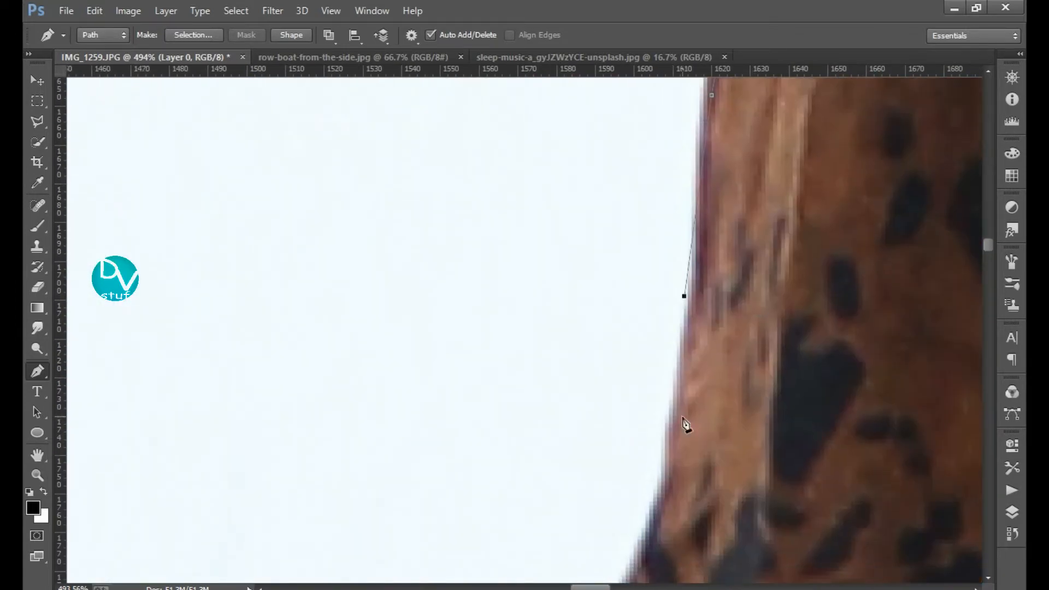
# Trace the path down the left-hand sleeve and around the elbow
pyautogui.click(674, 410)
pyautogui.moveTo(650, 522); pyautogui.dragTo(824, 232)
pyautogui.click(773, 365)
pyautogui.click(738, 466)
pyautogui.moveTo(740, 484); pyautogui.dragTo(791, 286)
pyautogui.click(762, 440)
pyautogui.moveTo(746, 541); pyautogui.dragTo(836, 109)
pyautogui.moveTo(795, 378)
pyautogui.mouseDown()
pyautogui.moveTo(760, 498)
pyautogui.moveTo(765, 164)
pyautogui.mouseUp()
# Trace the path along the left-hand forearm sleeve and down the edge of the gold patterned cloth
pyautogui.click(663, 569)
pyautogui.moveTo(678, 536); pyautogui.dragTo(858, 181)
pyautogui.click(821, 257)
pyautogui.click(828, 353)
pyautogui.click(818, 557)
pyautogui.moveTo(892, 531); pyautogui.dragTo(851, 266)
pyautogui.click(789, 507)
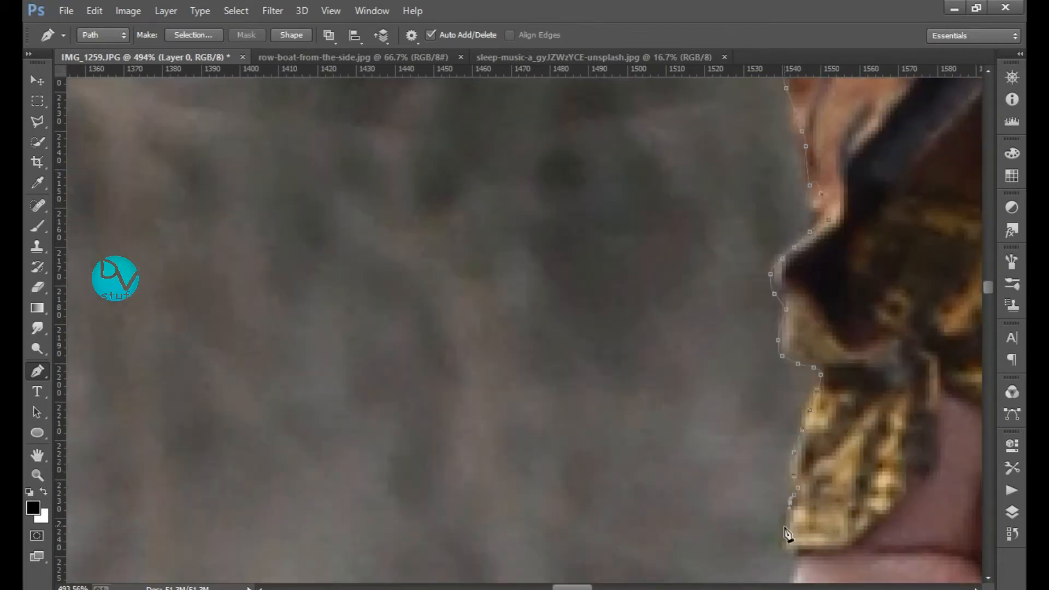
# Trace the path from the bottom of the gold patterned cloth down the outer edge of the hand
pyautogui.moveTo(789, 538); pyautogui.dragTo(806, 207)
pyautogui.click(814, 344)
pyautogui.click(841, 386)
pyautogui.click(860, 410)
pyautogui.click(898, 440)
# Extend the path along the underside of the curled fingers
pyautogui.moveTo(918, 459); pyautogui.dragTo(590, 230)
pyautogui.click(629, 255)
pyautogui.moveTo(684, 262); pyautogui.dragTo(737, 286)
pyautogui.click(785, 336)
pyautogui.click(841, 345)
pyautogui.moveTo(923, 368); pyautogui.dragTo(738, 313)
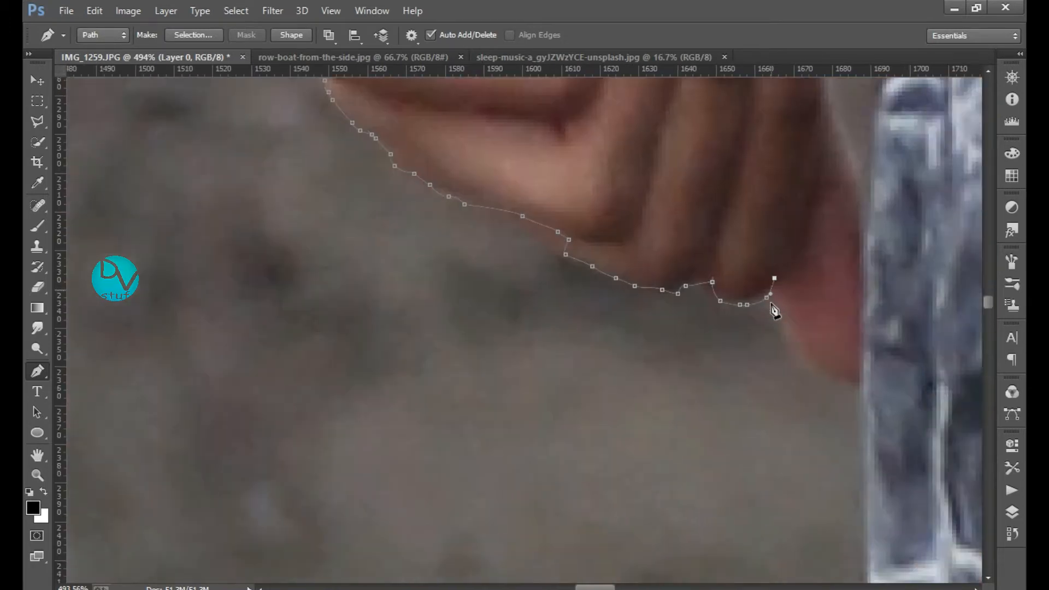
# Trace the path around the last fingertip and onto the outer edge of the upper jeans leg
pyautogui.click(852, 390)
pyautogui.moveTo(869, 491); pyautogui.dragTo(841, 358)
pyautogui.click(850, 514)
pyautogui.moveTo(868, 546); pyautogui.dragTo(782, 281)
pyautogui.moveTo(801, 547); pyautogui.dragTo(732, 186)
pyautogui.moveTo(820, 492); pyautogui.dragTo(724, 303)
pyautogui.click(644, 300)
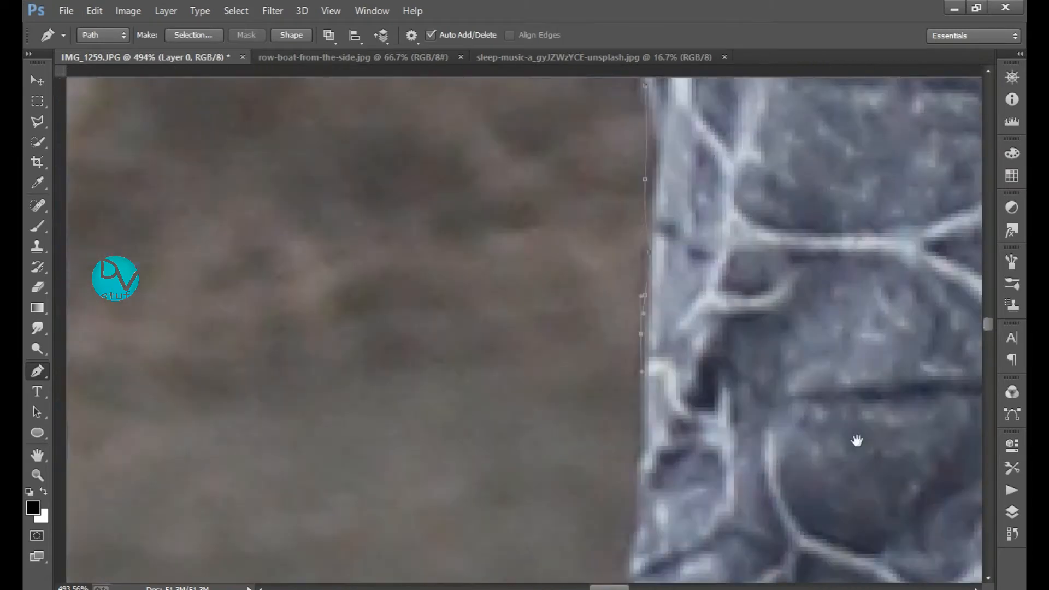
# Extend the path down the outer edge of the left-hand jeans leg past the thigh
pyautogui.moveTo(857, 441); pyautogui.dragTo(967, 229)
pyautogui.click(745, 204)
pyautogui.click(729, 385)
pyautogui.moveTo(765, 525); pyautogui.dragTo(732, 181)
pyautogui.moveTo(672, 362); pyautogui.dragTo(669, 218)
pyautogui.moveTo(658, 394); pyautogui.dragTo(665, 450)
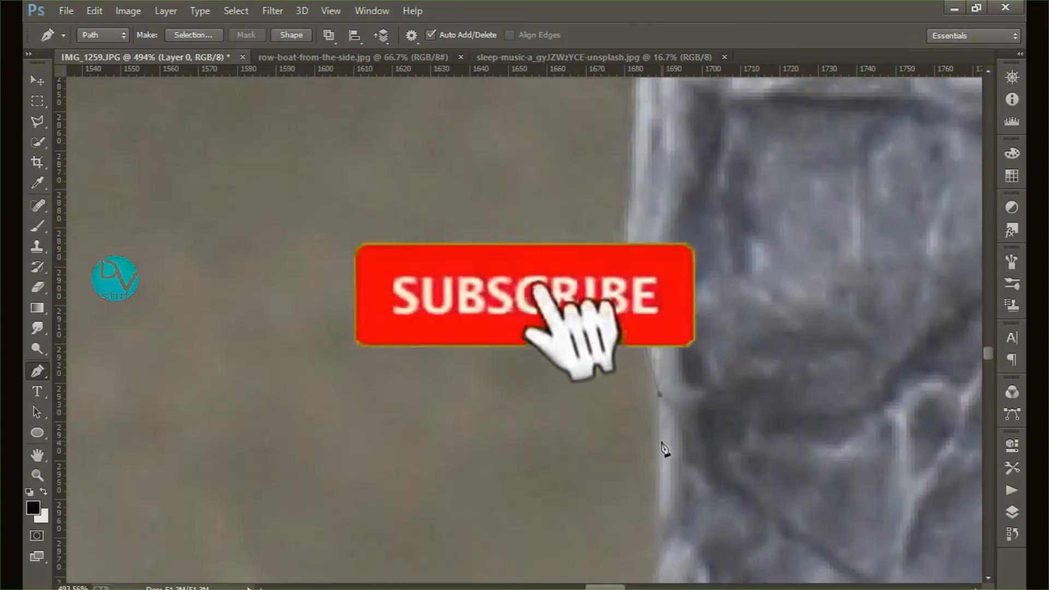
# Trace the path down the outer edge of the lower left-hand jeans leg
pyautogui.moveTo(743, 546); pyautogui.dragTo(740, 279)
pyautogui.moveTo(710, 535); pyautogui.dragTo(705, 246)
pyautogui.click(705, 389)
pyautogui.click(697, 417)
pyautogui.moveTo(682, 478); pyautogui.dragTo(654, 571)
pyautogui.moveTo(636, 550); pyautogui.dragTo(615, 254)
pyautogui.click(592, 377)
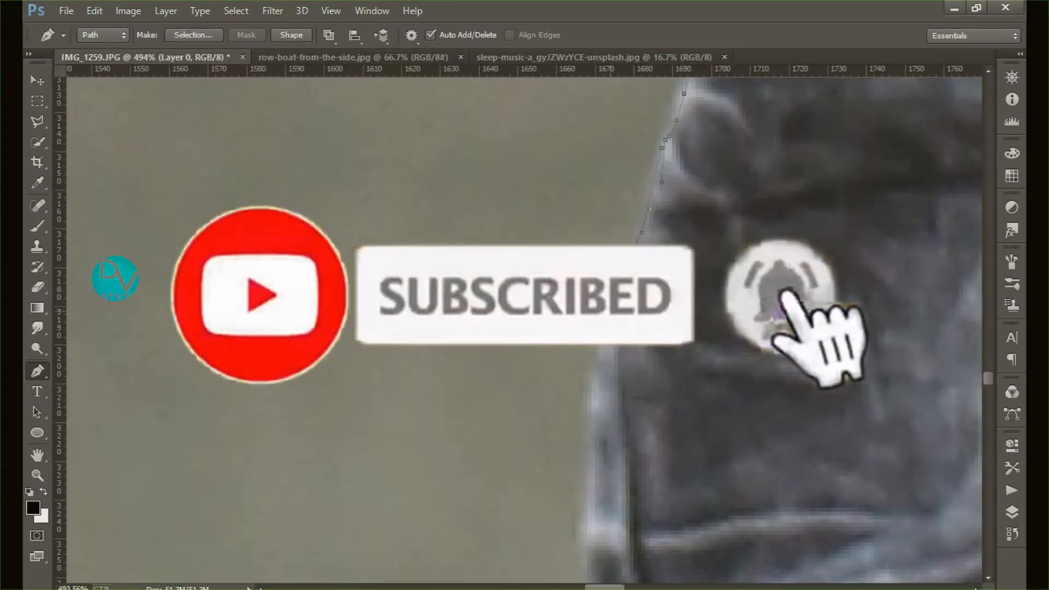
# Trace the path around the jeans cuff down to the top of the left-hand white shoe
pyautogui.moveTo(590, 547); pyautogui.dragTo(531, 175)
pyautogui.click(542, 211)
pyautogui.click(631, 396)
pyautogui.click(730, 556)
pyautogui.moveTo(765, 552); pyautogui.dragTo(656, 230)
pyautogui.moveTo(759, 426); pyautogui.dragTo(879, 243)
# Trace along the upper edge of the left-hand white shoe and close the path at its starting point on the ground line
pyautogui.click(690, 247)
pyautogui.click(656, 291)
pyautogui.click(610, 313)
pyautogui.click(524, 356)
pyautogui.click(435, 383)
pyautogui.click(346, 422)
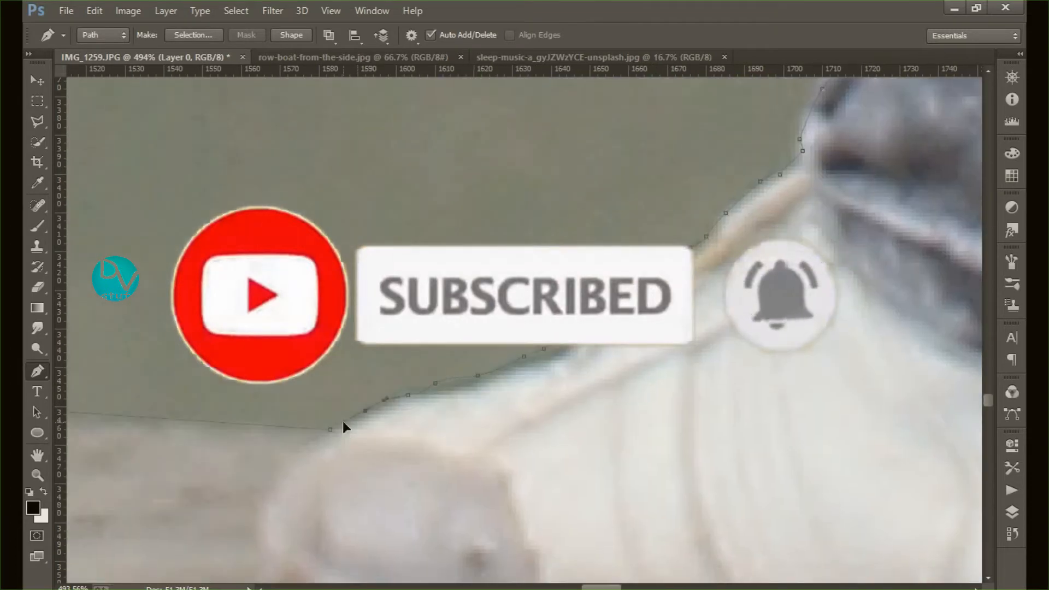
pyautogui.click(330, 430)
# Convert the path into a new anti-aliased selection with a 0.3-pixel feather and copy the selected area to a new layer
pyautogui.moveTo(738, 370); pyautogui.dragTo(653, 334)
pyautogui.moveTo(561, 287); pyautogui.dragTo(569, 285)
pyautogui.rightClick(568, 285)
pyautogui.click(628, 288)
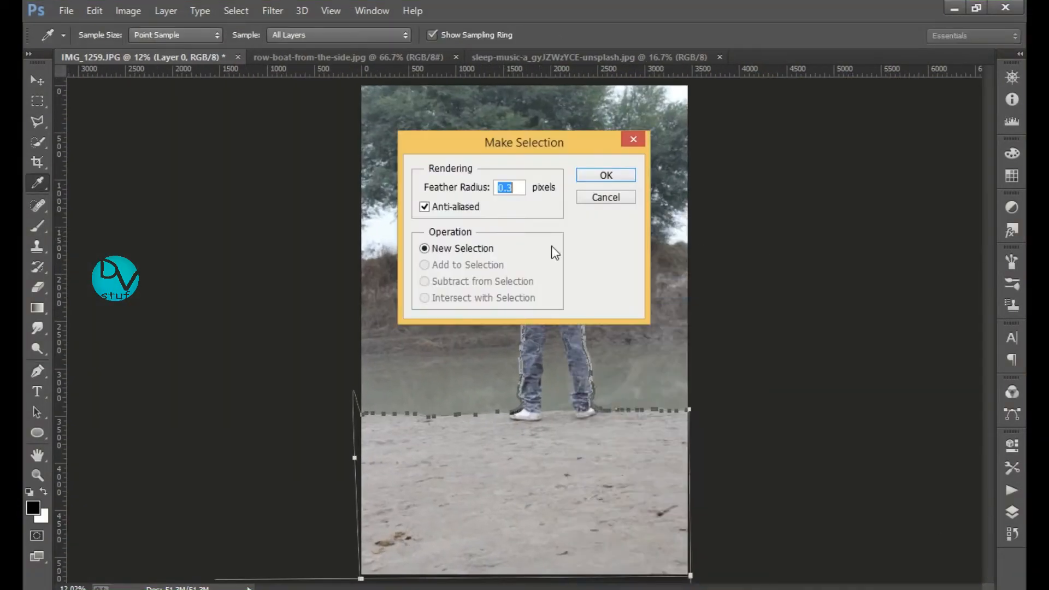
pyautogui.click(624, 180)
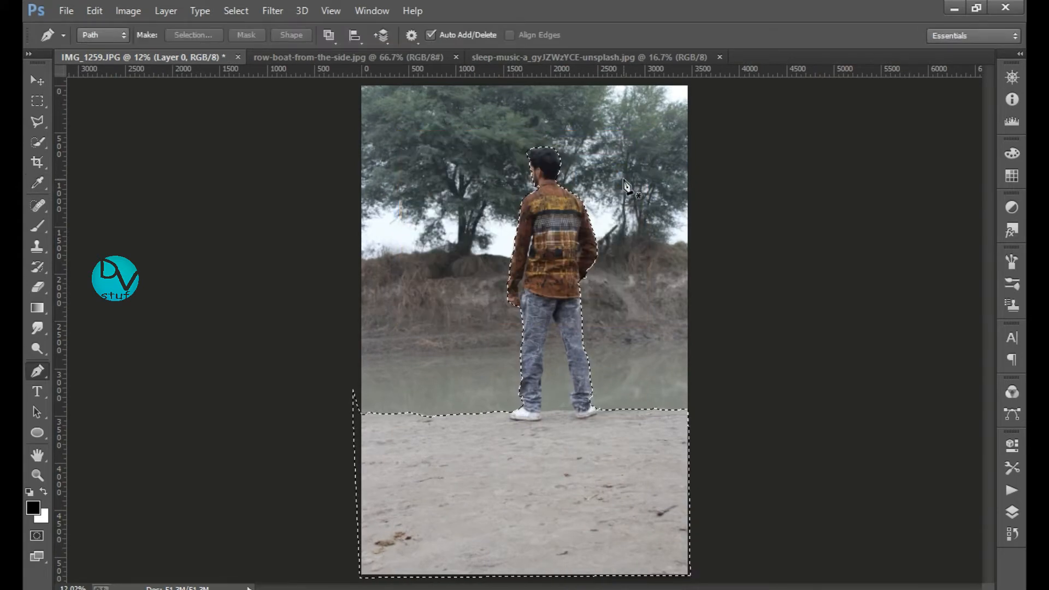
pyautogui.hotkey('ctrl', 'j')
pyautogui.click(37, 80)
pyautogui.moveTo(536, 247); pyautogui.dragTo(537, 282)
pyautogui.hotkey('ctrl', 'z')
# In the sleep-music sunset image, paint over the silhouetted man with a 400-pixel Content-Aware Spot Healing Brush
pyautogui.click(577, 55)
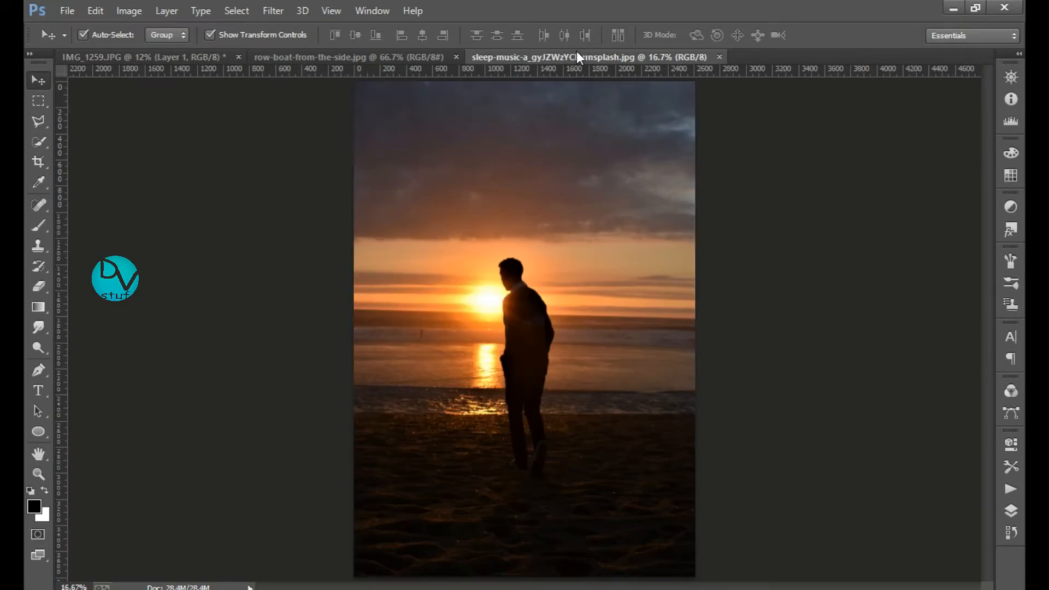
pyautogui.click(47, 202)
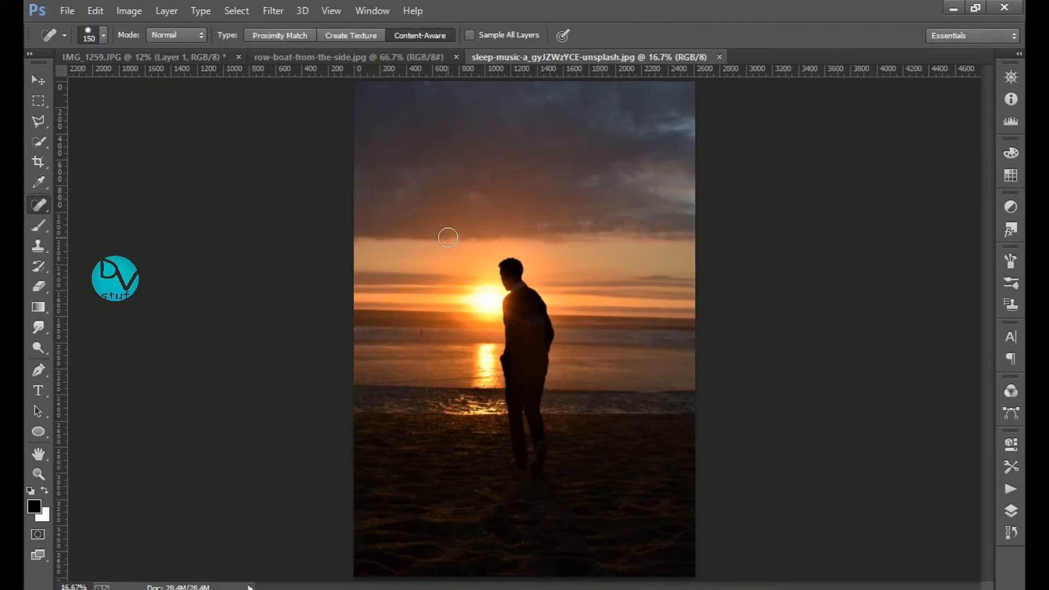
pyautogui.click(102, 36)
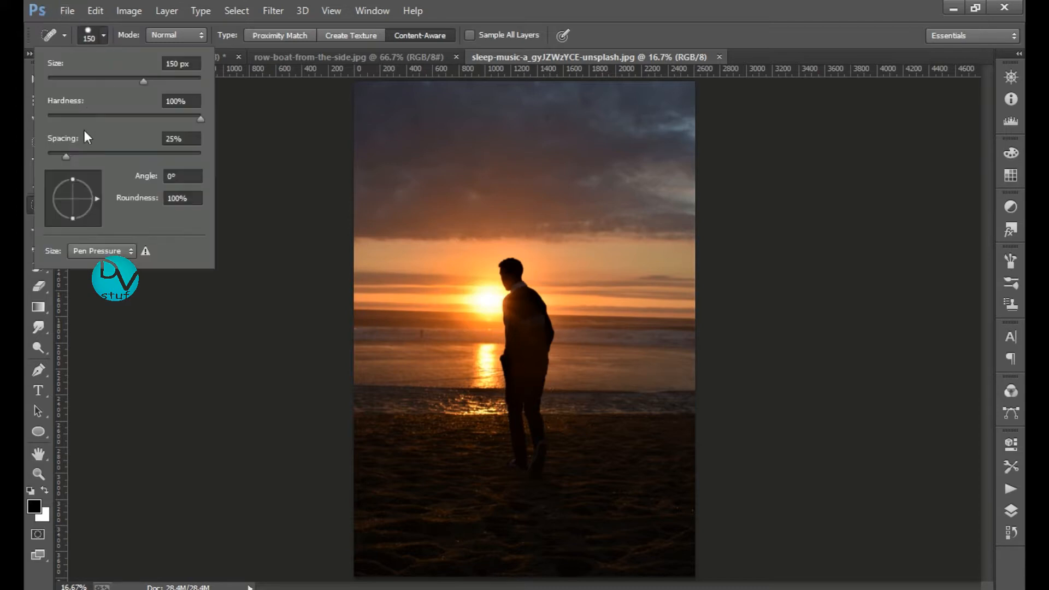
pyautogui.click(104, 36)
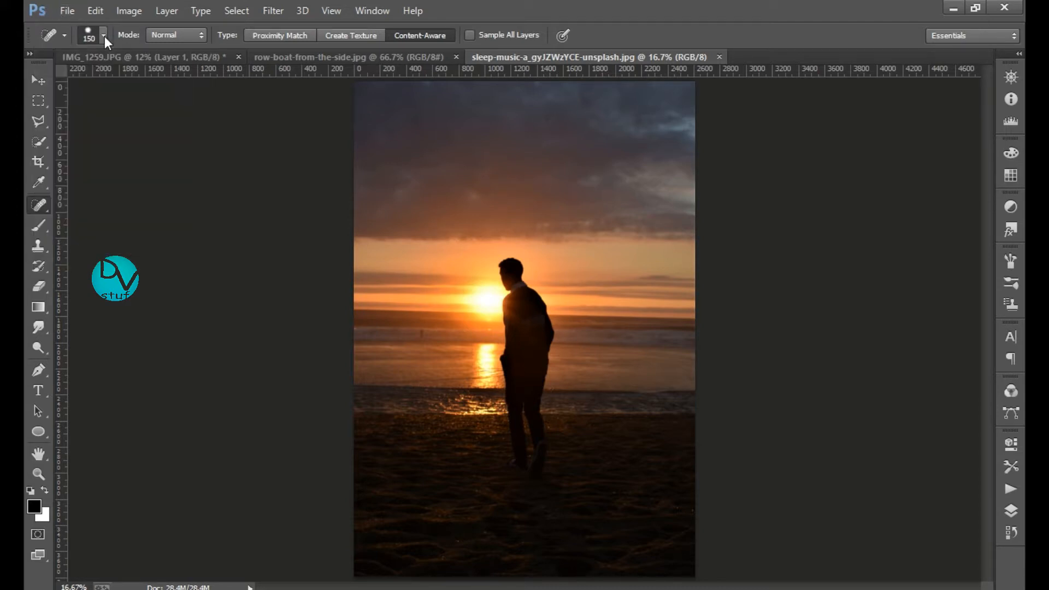
pyautogui.click(512, 273)
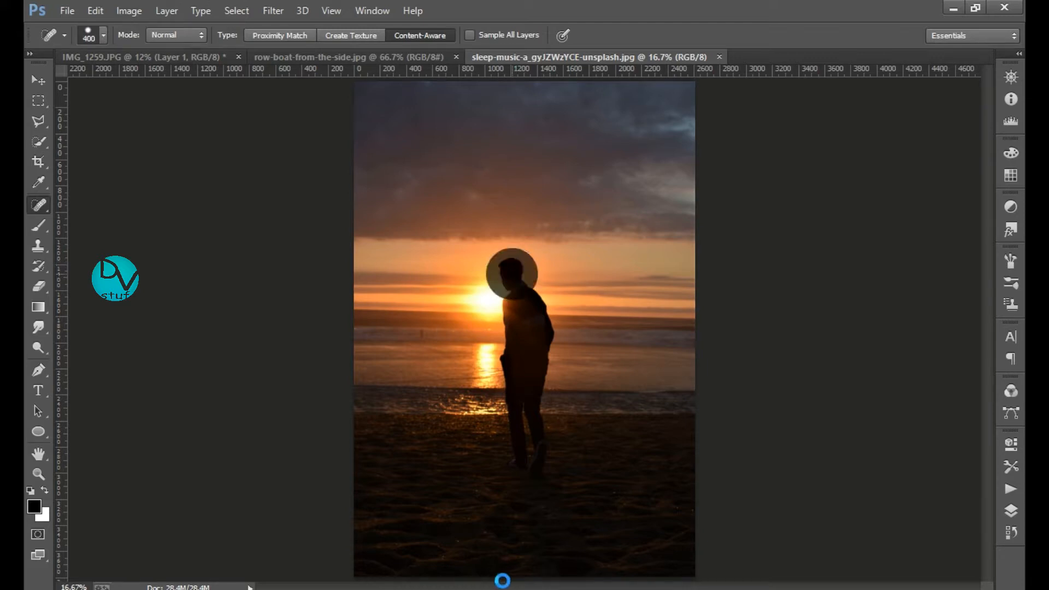
pyautogui.click(533, 288)
pyautogui.click(524, 277)
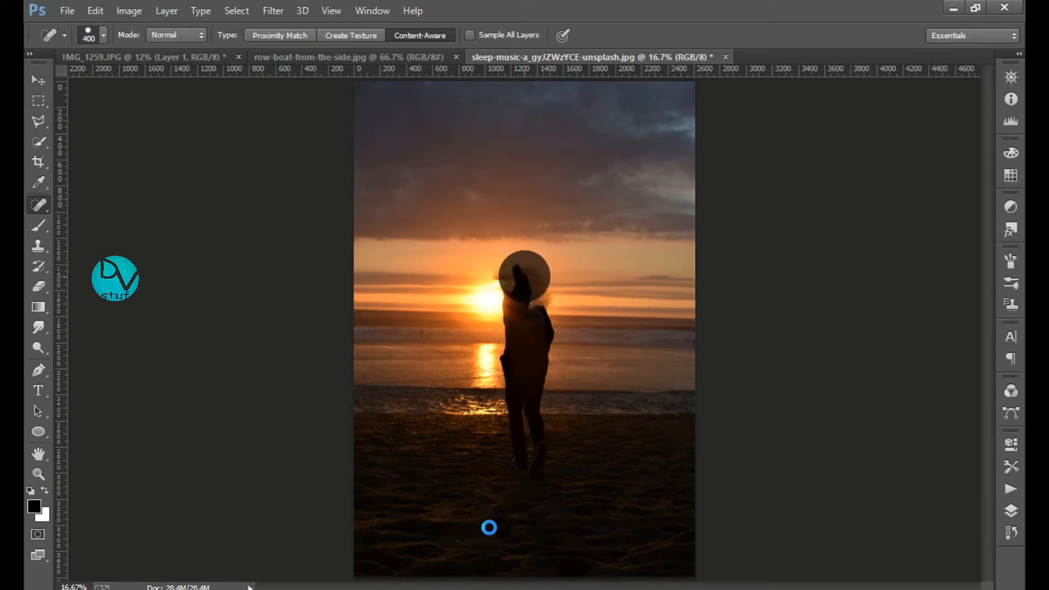
pyautogui.moveTo(510, 314)
pyautogui.mouseDown()
pyautogui.moveTo(518, 358)
pyautogui.moveTo(536, 338)
pyautogui.moveTo(512, 378)
pyautogui.mouseUp()
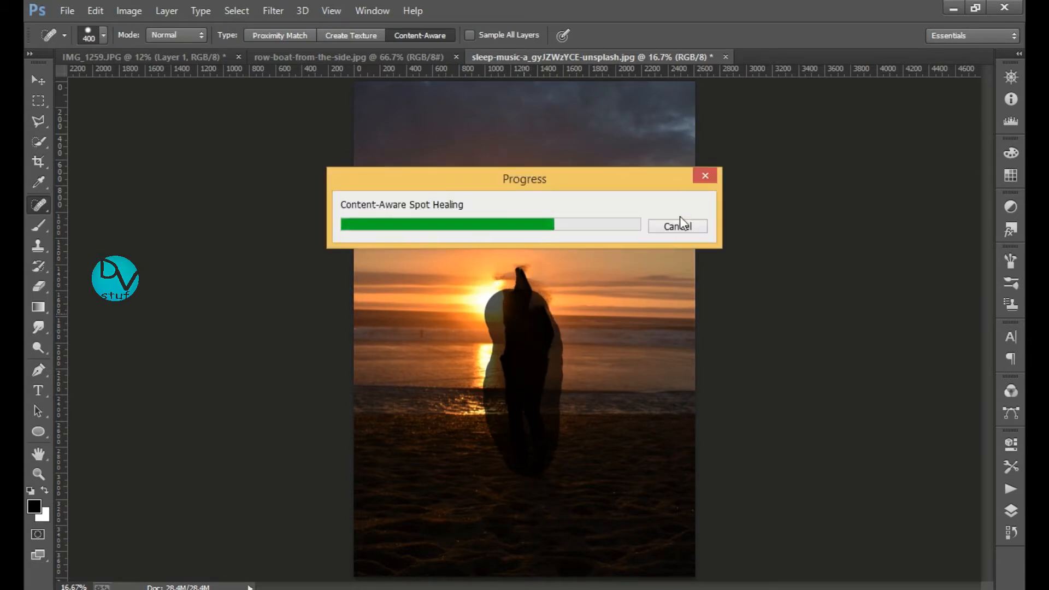
# Copy the retouched sunset image into the IMG_1259.JPG document as a layer
pyautogui.click(43, 77)
pyautogui.click(180, 57)
pyautogui.click(590, 57)
pyautogui.moveTo(67, 52); pyautogui.dragTo(480, 230)
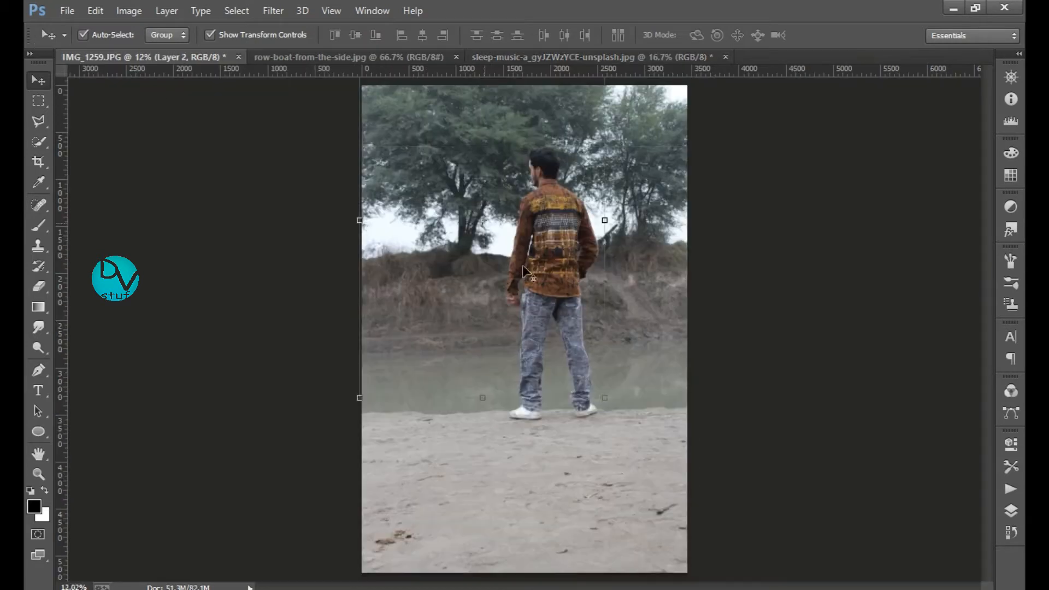
# Scale and position the sunset layer so it covers the whole canvas, and apply the transformation
pyautogui.moveTo(607, 400); pyautogui.dragTo(687, 478)
pyautogui.moveTo(555, 402); pyautogui.dragTo(599, 509)
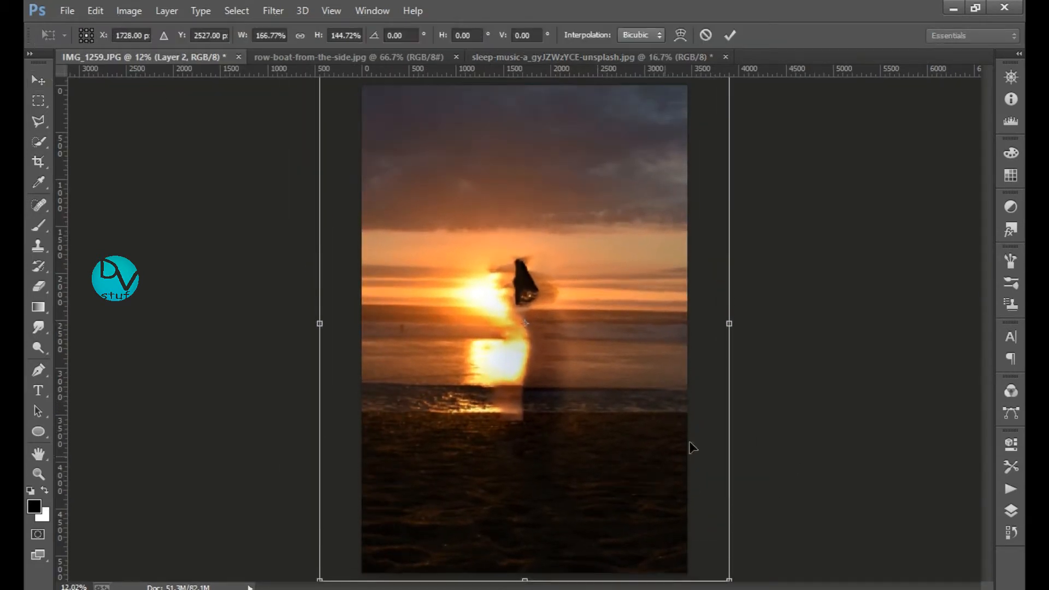
pyautogui.moveTo(729, 324); pyautogui.dragTo(710, 327)
pyautogui.press('Return')
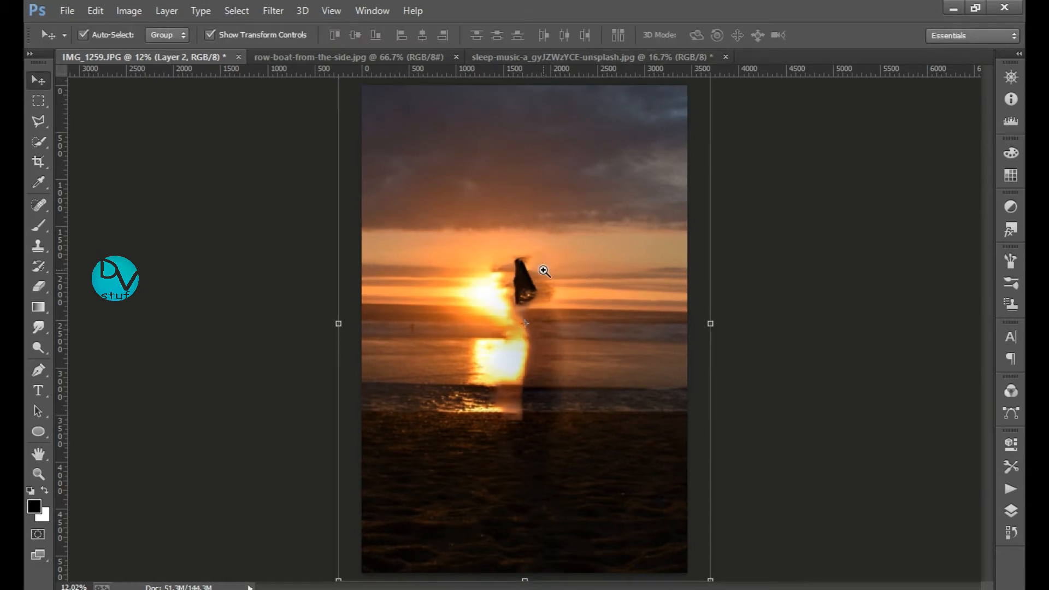
pyautogui.keyDown('ctrl'); pyautogui.click(545, 271); pyautogui.keyUp('ctrl')
pyautogui.press('s')
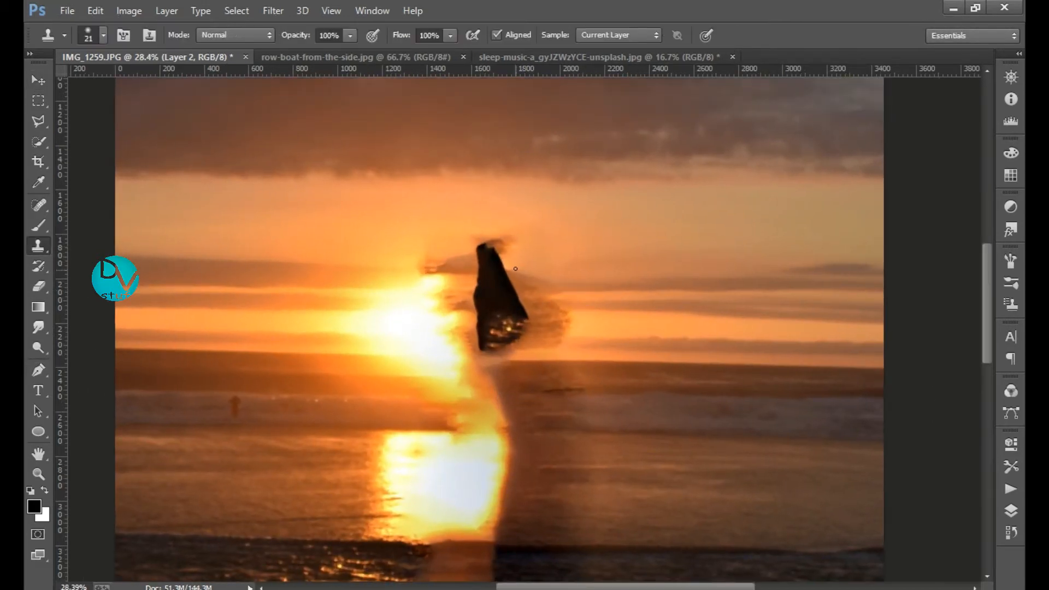
pyautogui.hotkey('ctrl', 'z')
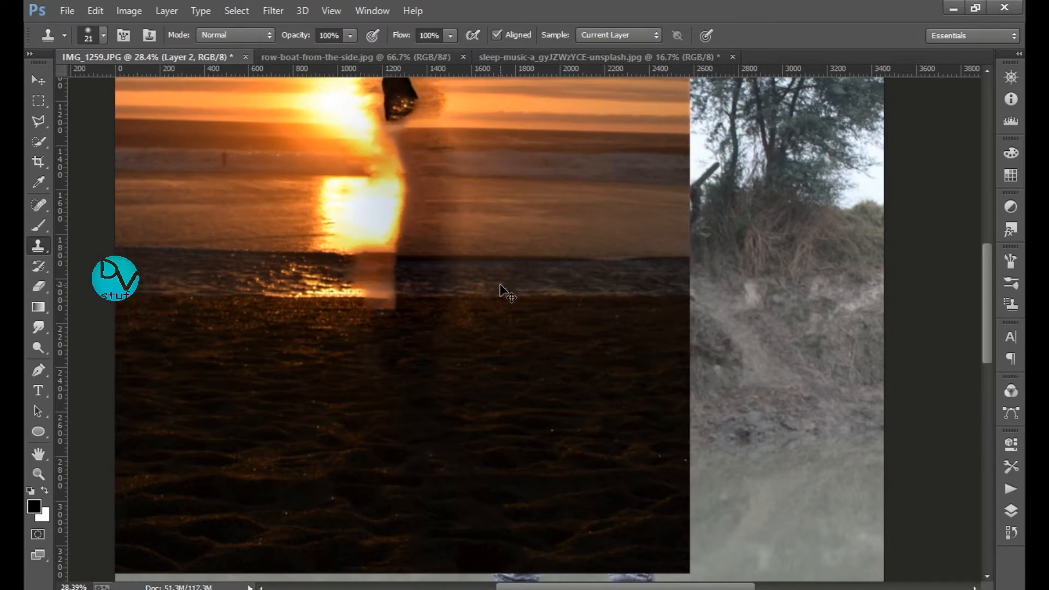
pyautogui.hotkey('ctrl', 'z')
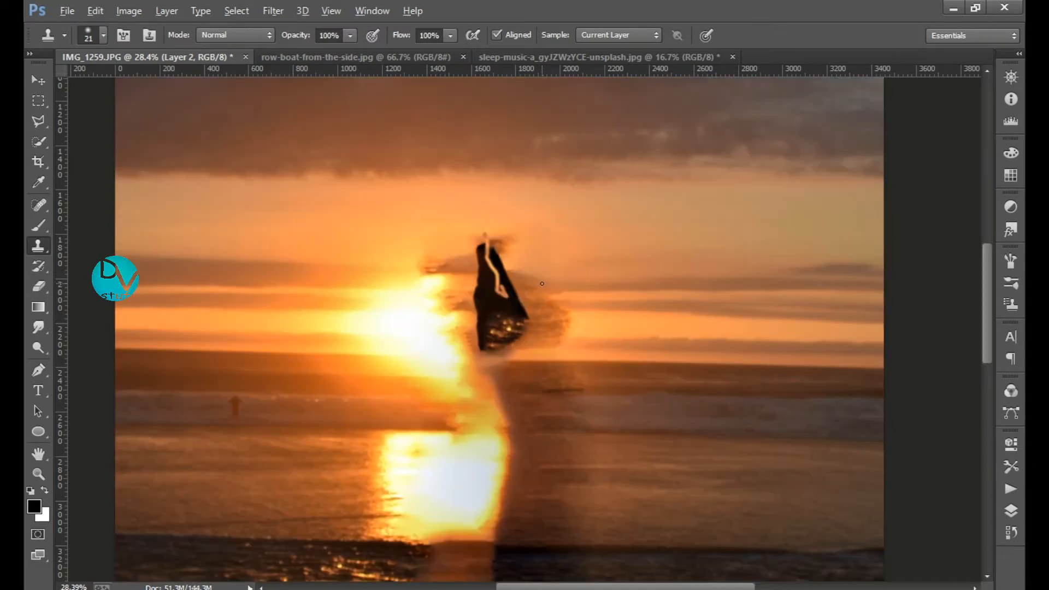
pyautogui.click(38, 286)
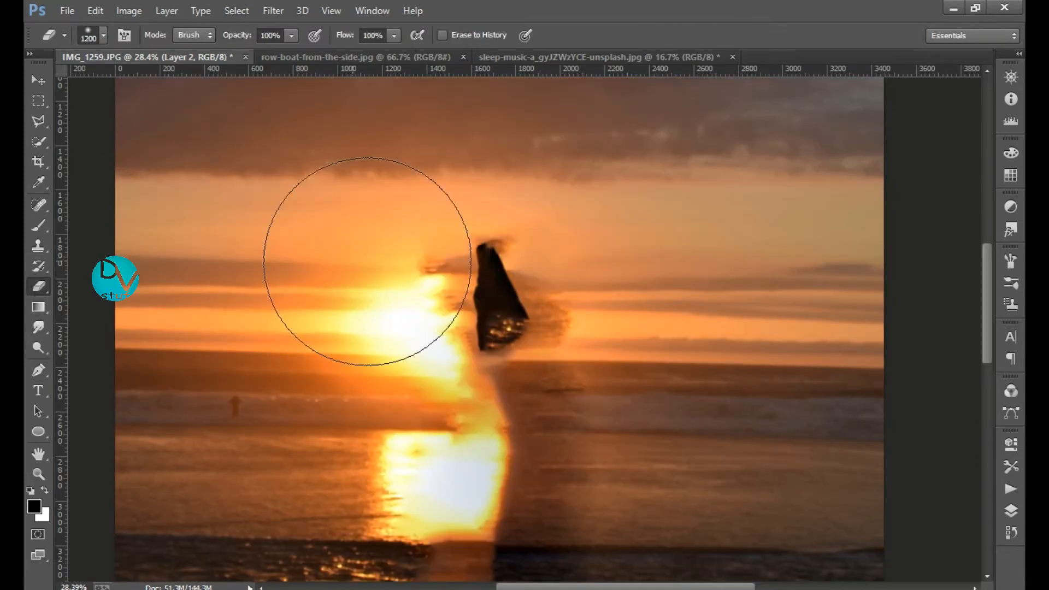
# Clone sunset sky over the dark remnant of the silhouette with a 125-pixel Clone Stamp brush
pyautogui.click(40, 249)
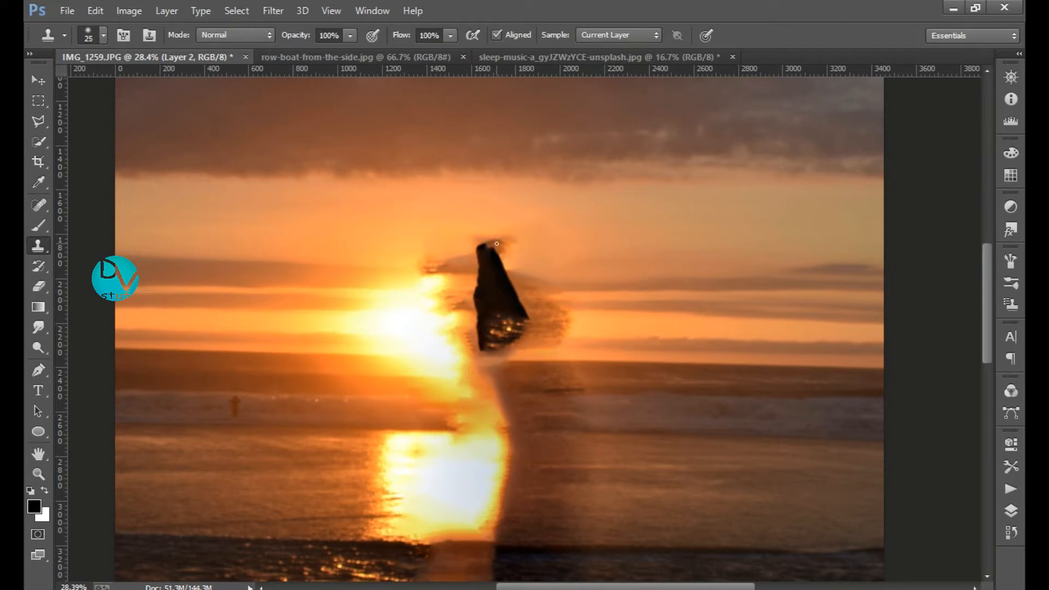
pyautogui.press(']')
pyautogui.click(103, 35)
pyautogui.click(114, 42)
pyautogui.press(']')
pyautogui.press(']')
pyautogui.press(']')
pyautogui.press(']')
pyautogui.press(']')
pyautogui.moveTo(469, 269)
pyautogui.mouseDown()
pyautogui.moveTo(527, 290)
pyautogui.moveTo(440, 298)
pyautogui.moveTo(544, 314)
pyautogui.moveTo(482, 338)
pyautogui.moveTo(541, 348)
pyautogui.moveTo(511, 368)
pyautogui.moveTo(543, 377)
pyautogui.moveTo(502, 389)
pyautogui.moveTo(483, 356)
pyautogui.moveTo(576, 377)
pyautogui.mouseUp()
pyautogui.hotkey('ctrl', 'space')
pyautogui.scroll(-5, 617, 422)
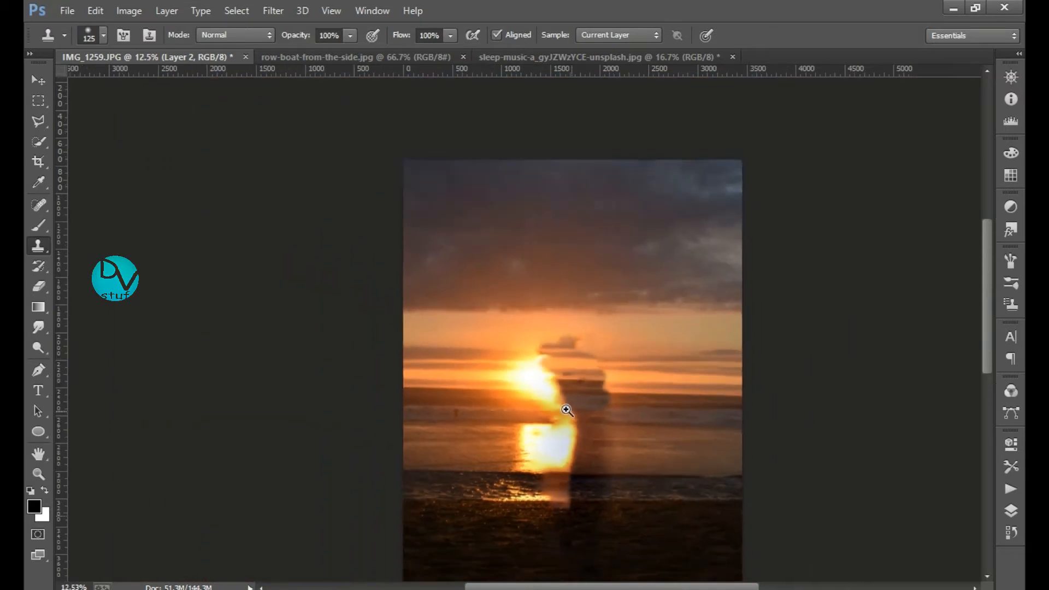
# Move Layer 1 with the cut-out man above the sunset Layer 2
pyautogui.click(1011, 510)
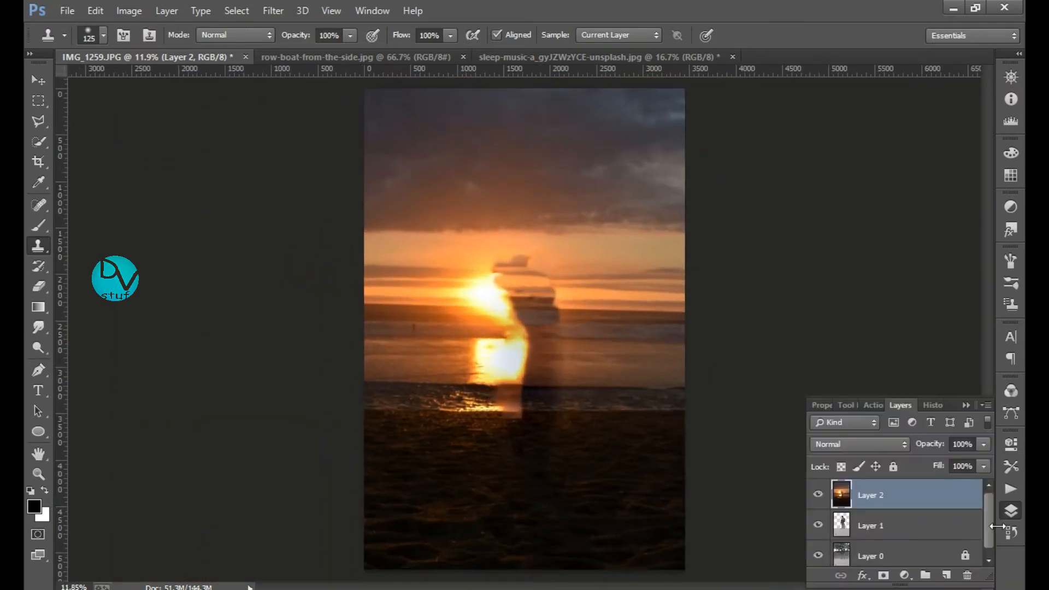
pyautogui.moveTo(874, 525); pyautogui.dragTo(874, 495)
pyautogui.press('v')
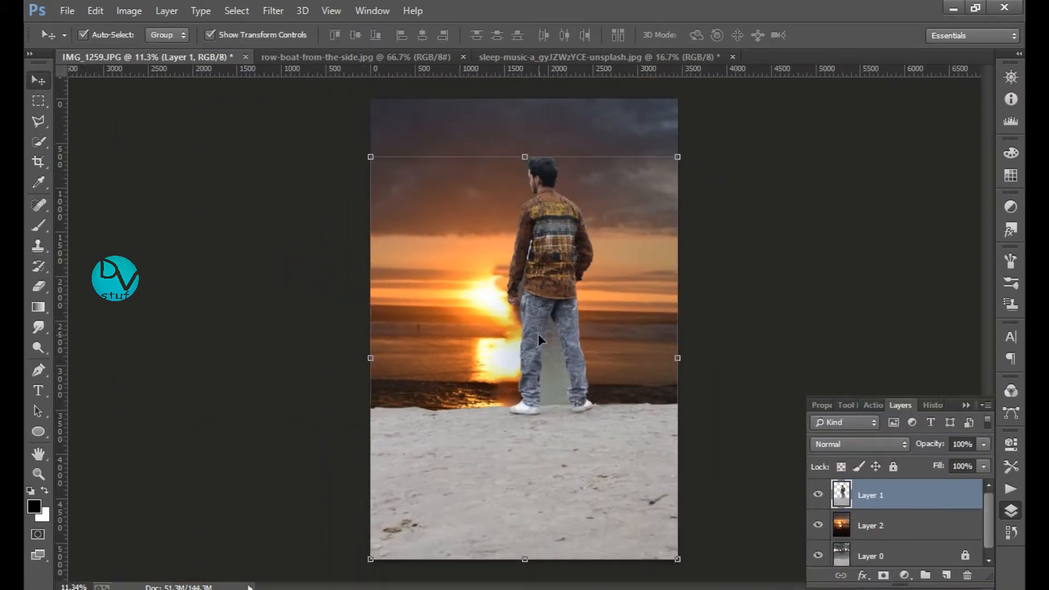
# Erase leftover background fringe along the underside of the man's fingers on Layer 1 with a 5-pixel Eraser
pyautogui.moveTo(532, 299); pyautogui.dragTo(628, 300)
pyautogui.moveTo(623, 358); pyautogui.dragTo(541, 211)
pyautogui.scroll(12, 418, 258)
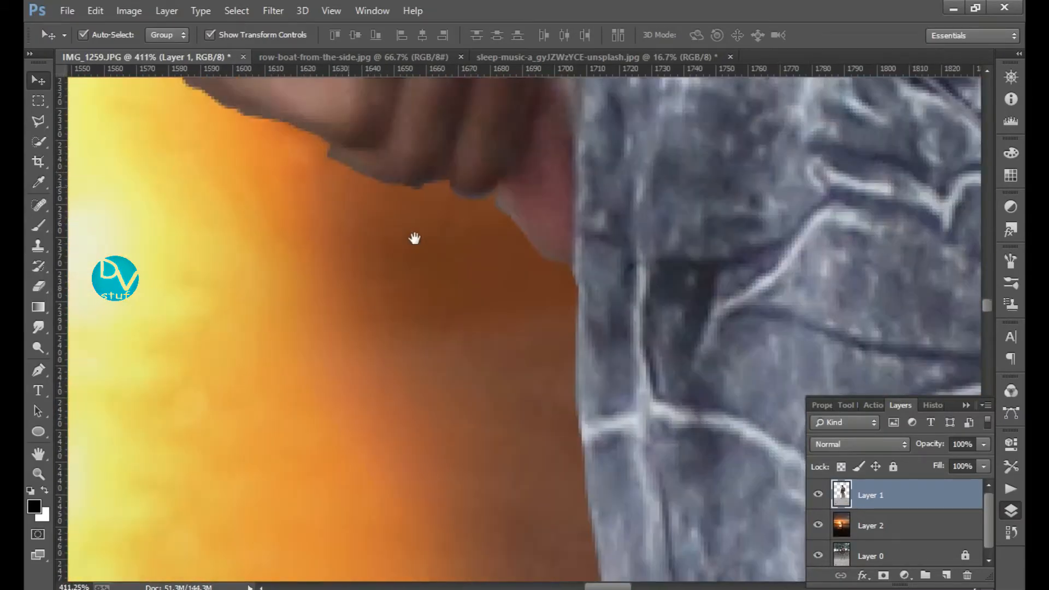
pyautogui.moveTo(414, 238); pyautogui.dragTo(471, 309)
pyautogui.press('e')
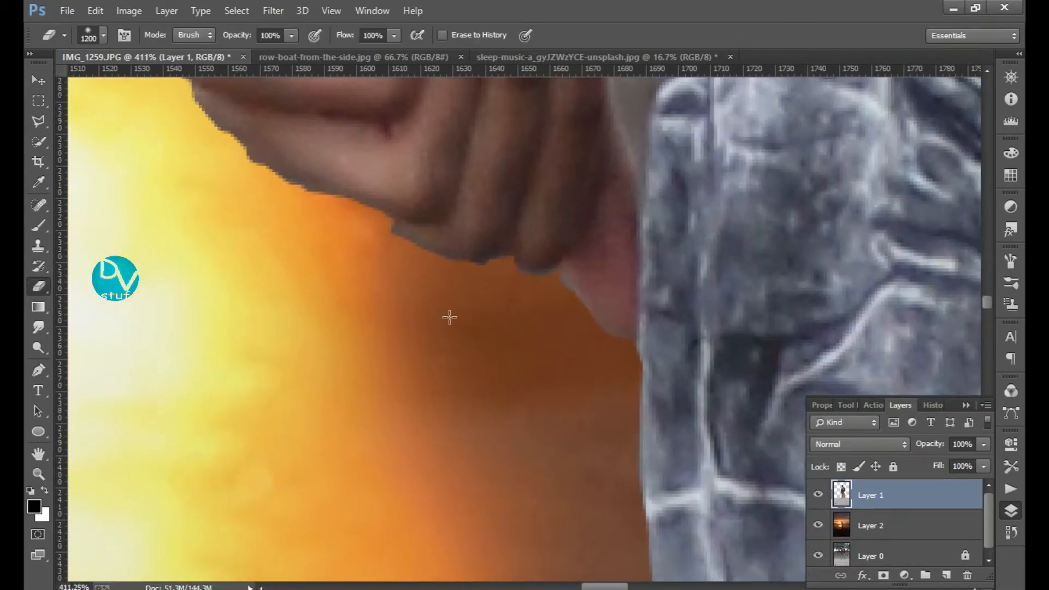
pyautogui.scroll(3, 400, 247)
pyautogui.press('[')
pyautogui.press('[')
pyautogui.press('[')
pyautogui.press('[')
pyautogui.press('[')
pyautogui.press('[')
pyautogui.press('[')
pyautogui.press('[')
pyautogui.press('[')
pyautogui.press('[')
pyautogui.press('[')
pyautogui.press('[')
pyautogui.press('[')
pyautogui.press('[')
pyautogui.press('[')
pyautogui.press('[')
pyautogui.press('[')
pyautogui.press('[')
pyautogui.press('[')
pyautogui.press('[')
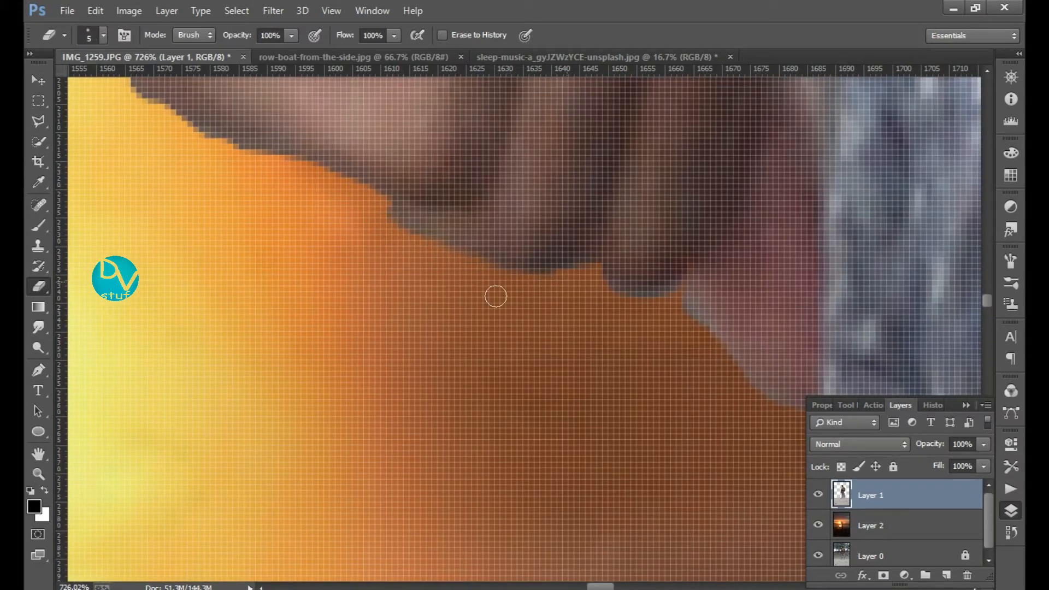
pyautogui.moveTo(250, 161); pyautogui.dragTo(192, 132)
pyautogui.moveTo(215, 174)
pyautogui.mouseDown()
pyautogui.moveTo(220, 233)
pyautogui.moveTo(379, 434)
pyautogui.mouseUp()
# Erase the stray edge pixels along the outer side of the hand and the gold patterned cloth, undoing the last stroke
pyautogui.moveTo(394, 470); pyautogui.dragTo(436, 483)
pyautogui.moveTo(223, 250); pyautogui.dragTo(371, 358)
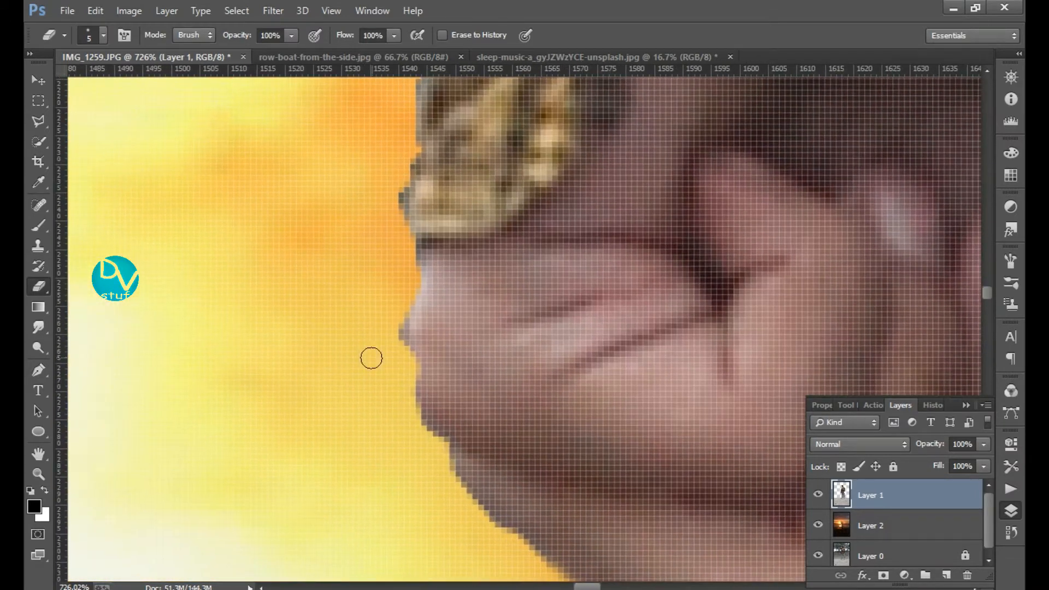
pyautogui.moveTo(419, 247); pyautogui.dragTo(438, 350)
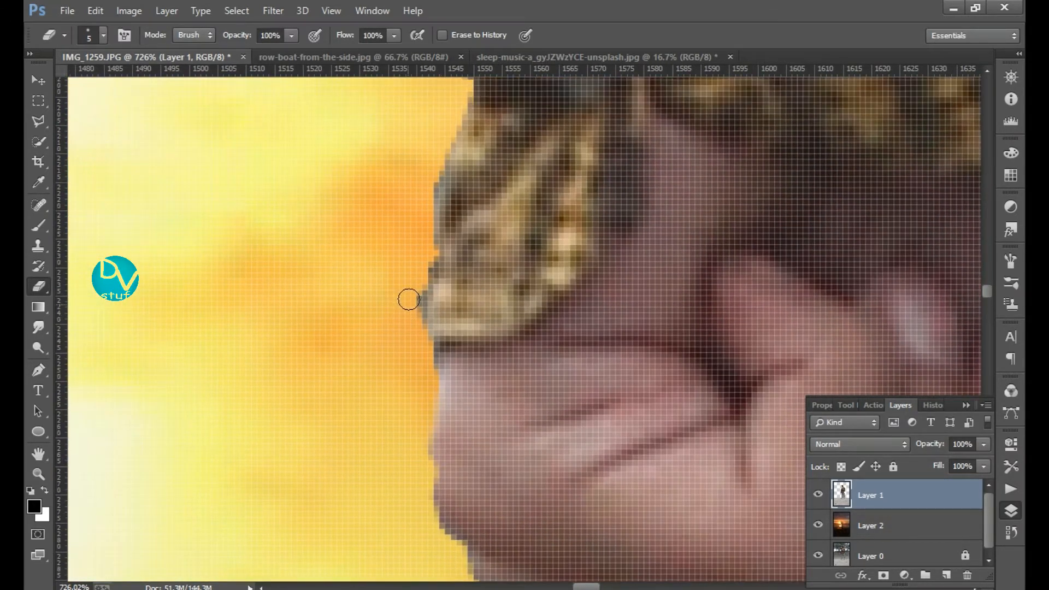
pyautogui.moveTo(408, 300); pyautogui.dragTo(415, 300)
pyautogui.moveTo(716, 276); pyautogui.dragTo(448, 320)
pyautogui.moveTo(516, 311); pyautogui.dragTo(450, 314)
pyautogui.hotkey('ctrl', 'z')
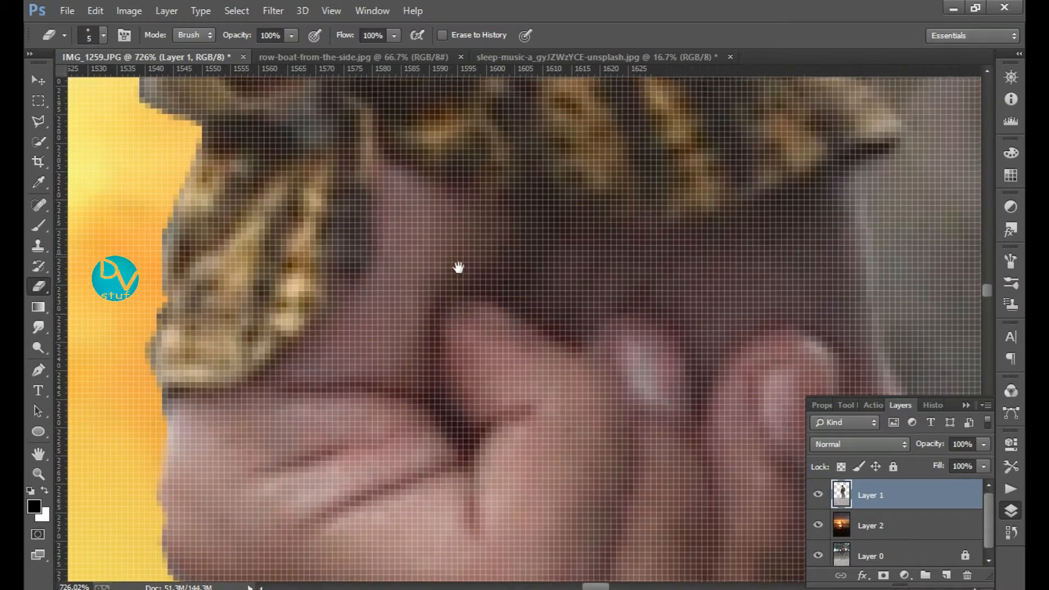
# Trace the inner edge of the man's left sleeve, cuff and hand with the Polygonal Lasso, starting the outline of the gap beside his torso
pyautogui.moveTo(456, 267); pyautogui.dragTo(230, 339)
pyautogui.moveTo(765, 230); pyautogui.dragTo(375, 366)
pyautogui.moveTo(493, 302); pyautogui.dragTo(377, 302)
pyautogui.moveTo(478, 234); pyautogui.dragTo(470, 273)
pyautogui.moveTo(516, 200); pyautogui.dragTo(507, 440)
pyautogui.click(39, 120)
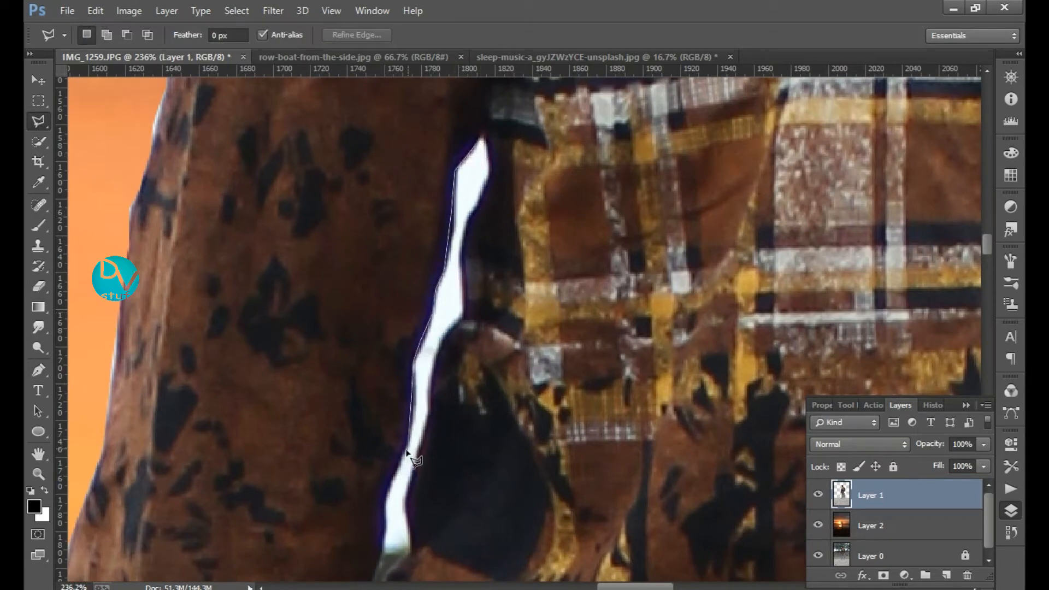
pyautogui.moveTo(369, 530); pyautogui.dragTo(413, 257)
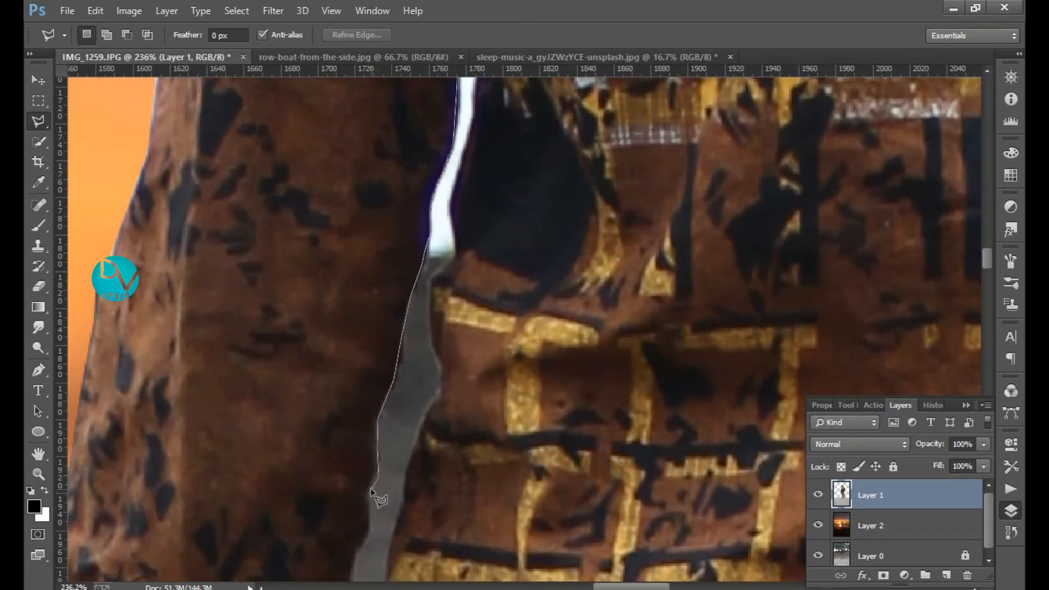
pyautogui.moveTo(337, 386); pyautogui.dragTo(334, 222)
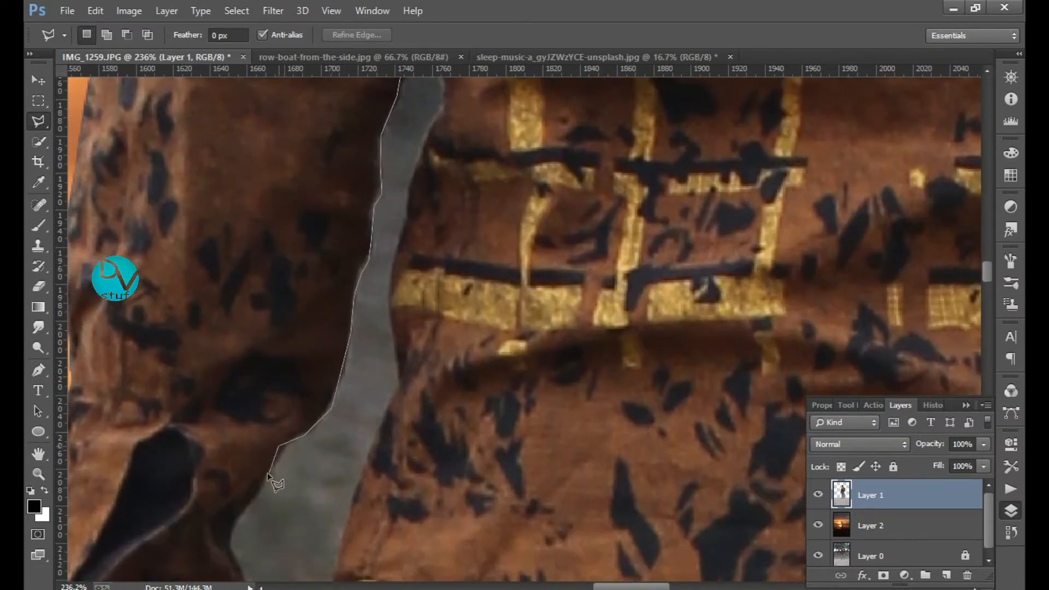
pyautogui.moveTo(243, 571); pyautogui.dragTo(301, 279)
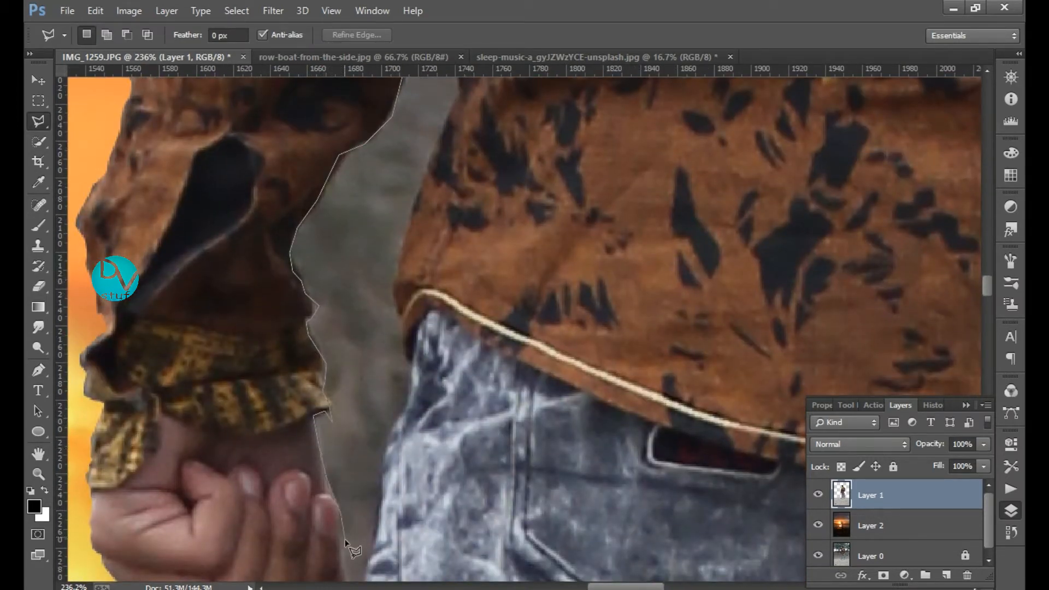
pyautogui.moveTo(423, 513); pyautogui.dragTo(458, 261)
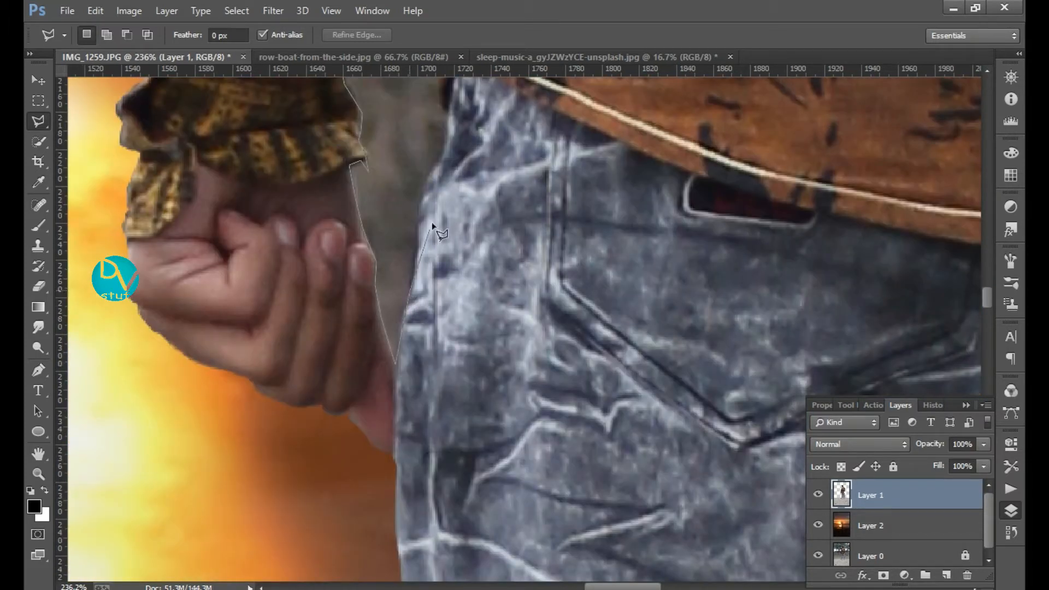
# Close the lasso outline up along the jeans and shirt edge, then delete the leftover background between left arm and torso and deselect
pyautogui.click(446, 145)
pyautogui.moveTo(446, 144); pyautogui.dragTo(436, 342)
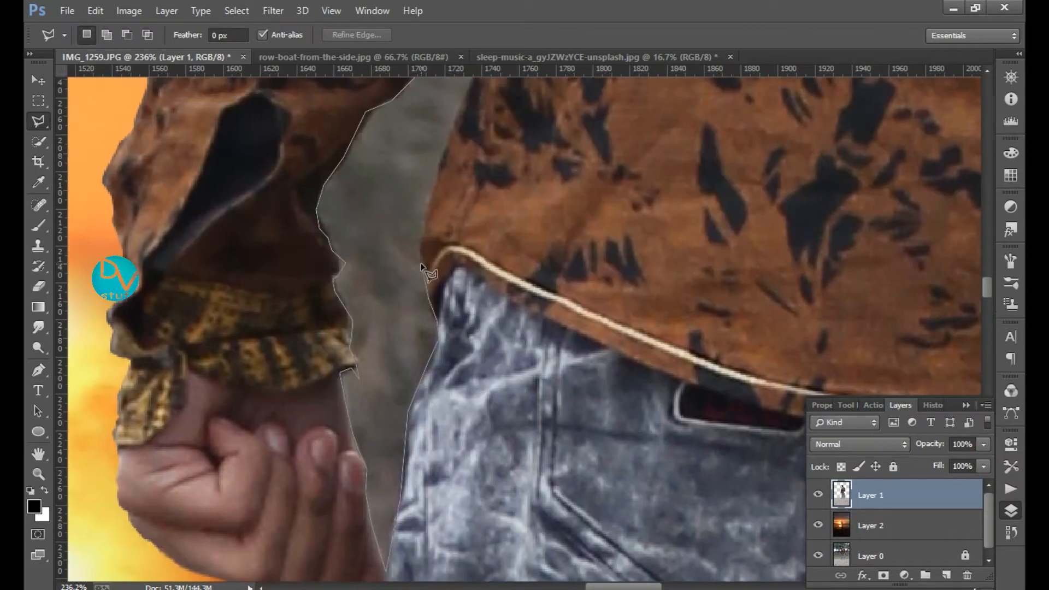
pyautogui.moveTo(445, 156); pyautogui.dragTo(435, 348)
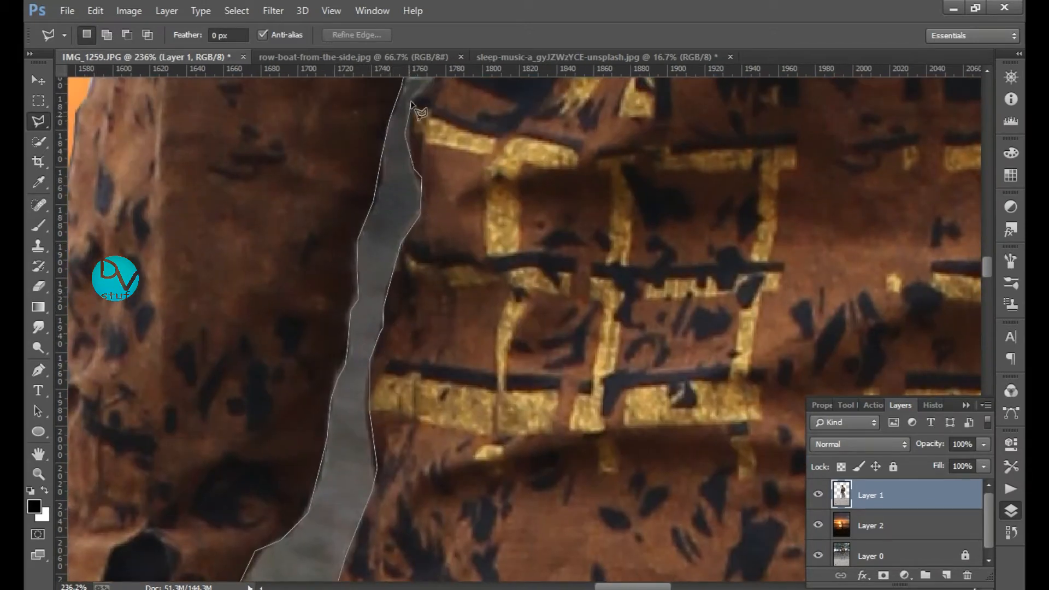
pyautogui.moveTo(412, 102); pyautogui.dragTo(407, 344)
pyautogui.click(400, 293)
pyautogui.click(396, 268)
pyautogui.click(400, 249)
pyautogui.click(409, 227)
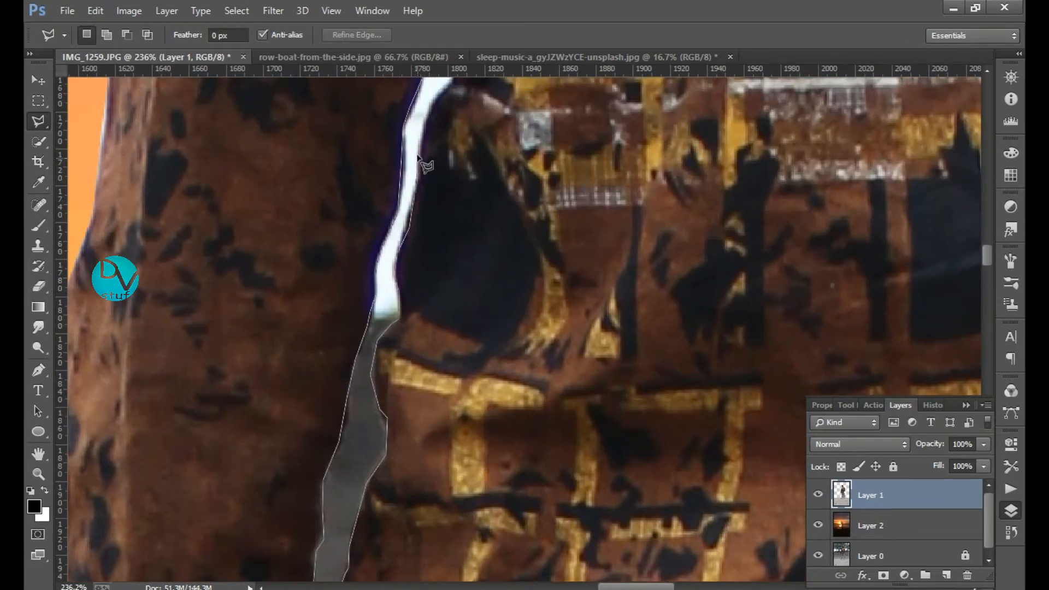
pyautogui.moveTo(485, 86); pyautogui.dragTo(421, 306)
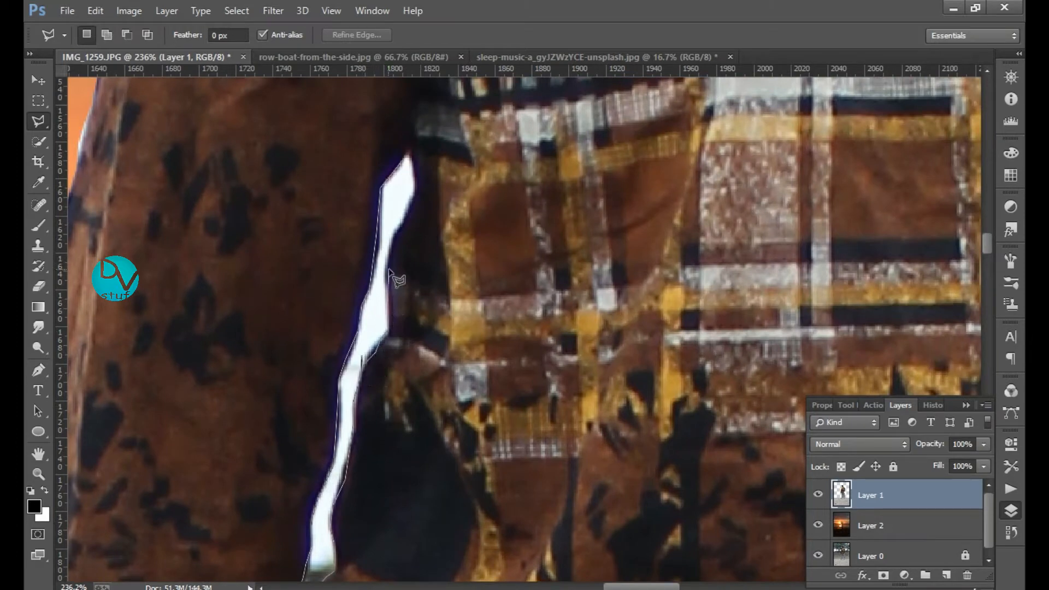
pyautogui.click(411, 160)
pyautogui.scroll(-8, 550, 411)
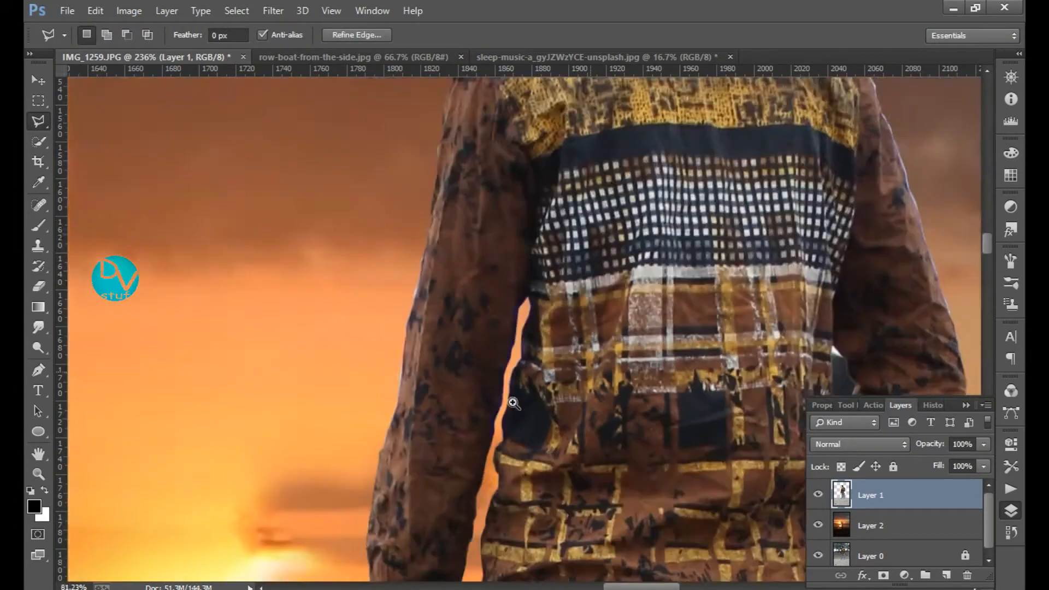
pyautogui.press('Delete')
pyautogui.hotkey('ctrl', 'd')
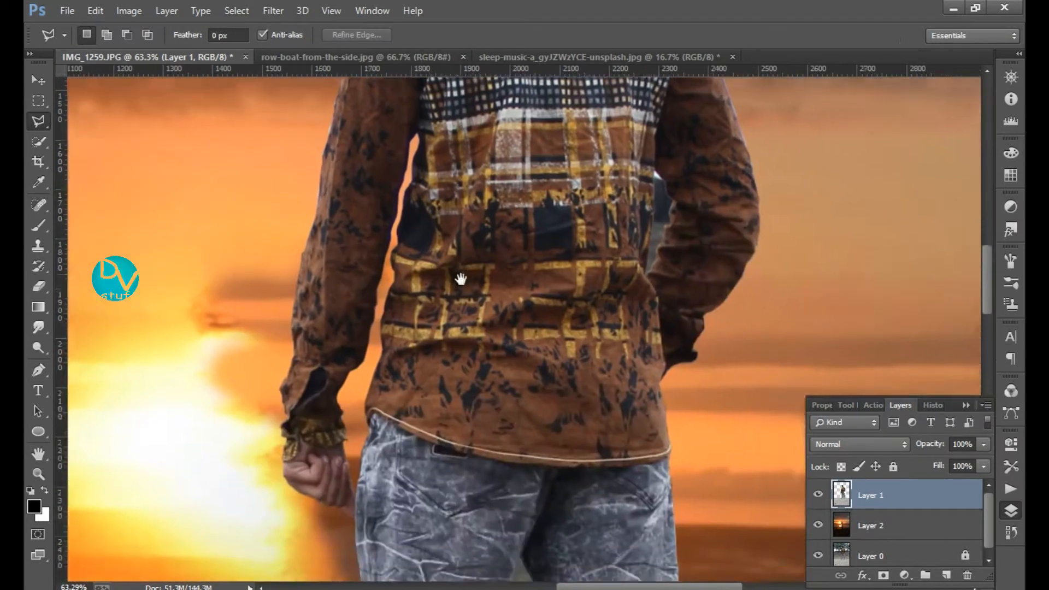
# Outline the gap between the man's right arm and torso with the Polygonal Lasso, delete its leftover background and deselect
pyautogui.scroll(6, 549, 410)
pyautogui.click(419, 172)
pyautogui.click(418, 313)
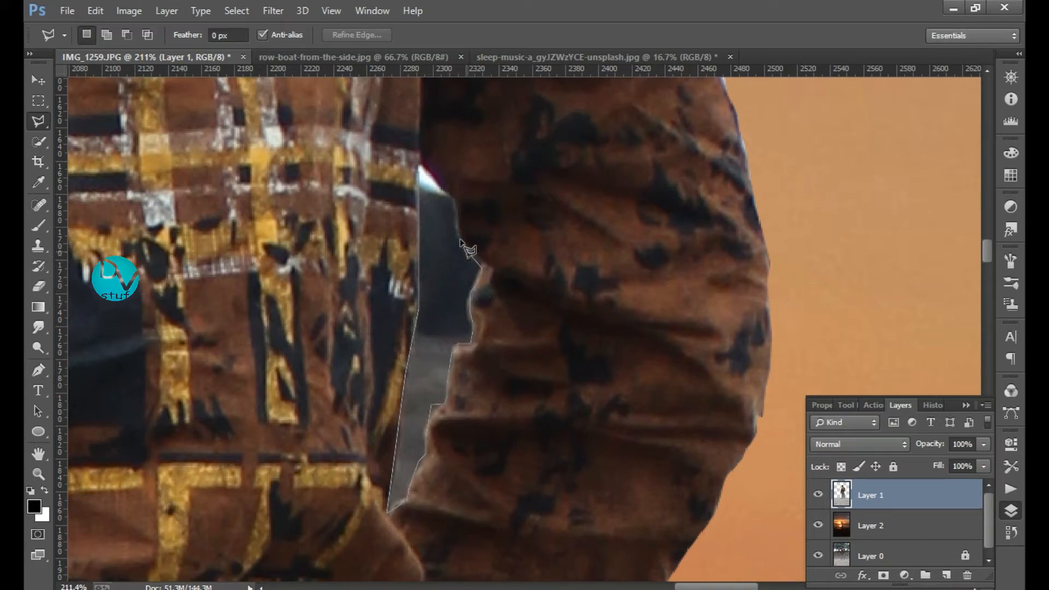
pyautogui.click(419, 173)
pyautogui.scroll(-4, 548, 436)
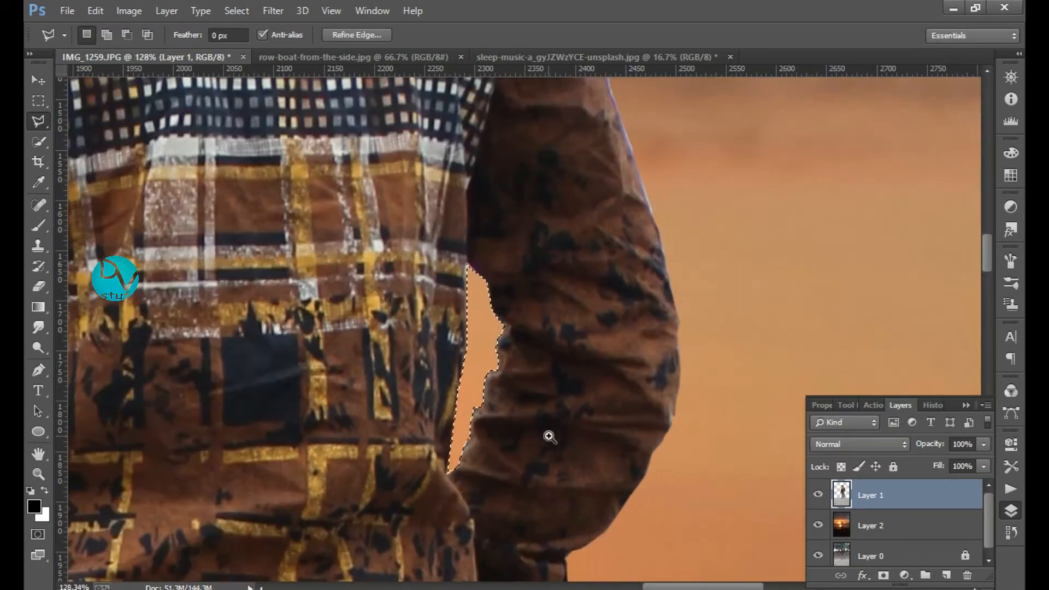
pyautogui.press('Delete')
pyautogui.hotkey('ctrl', 'd')
# Erase the leftover background fringe along the back of the man's head on Layer 1 with a 10-pixel Eraser
pyautogui.scroll(5, 461, 431)
pyautogui.scroll(-6, 460, 431)
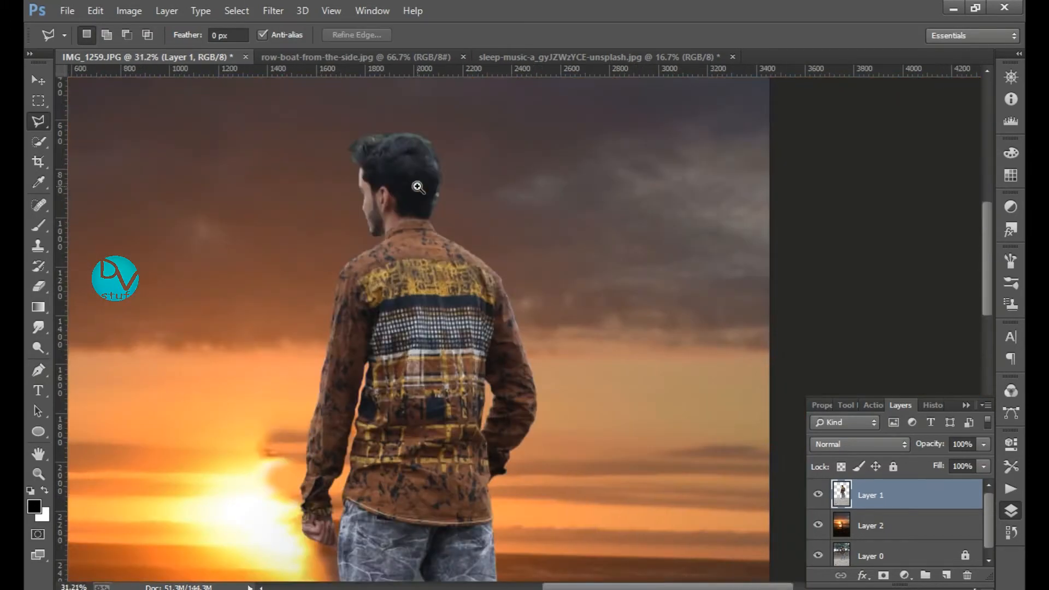
pyautogui.scroll(8, 418, 187)
pyautogui.press('e')
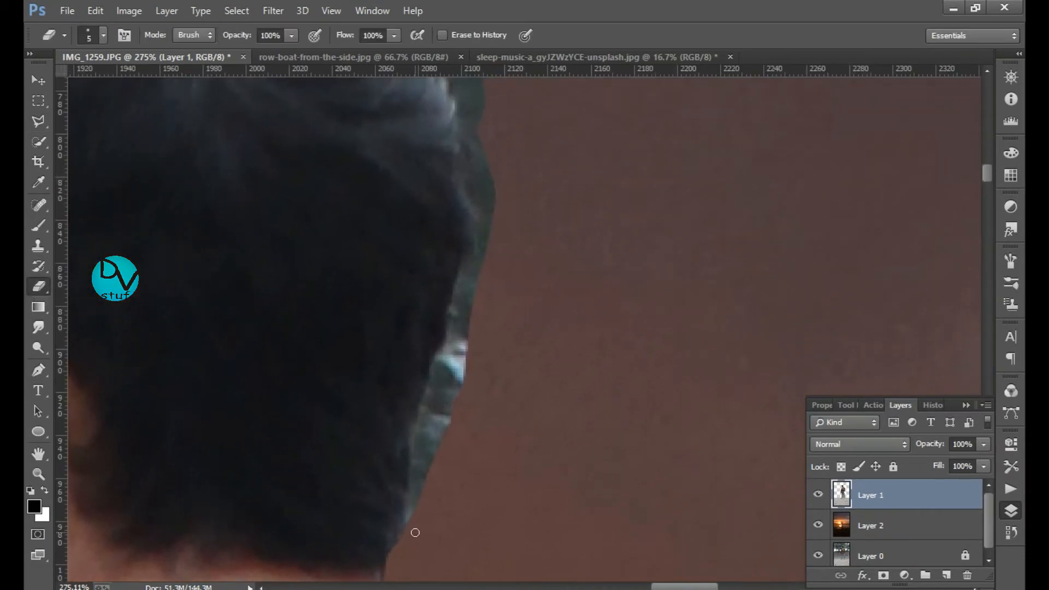
pyautogui.moveTo(418, 522)
pyautogui.mouseDown()
pyautogui.moveTo(419, 445)
pyautogui.moveTo(448, 344)
pyautogui.mouseUp()
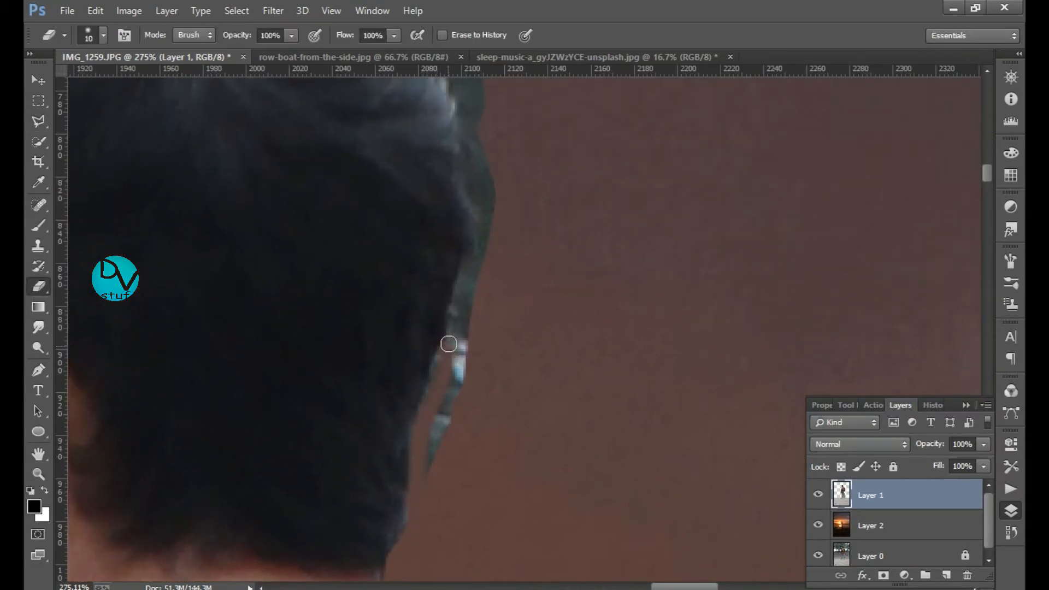
pyautogui.moveTo(429, 400); pyautogui.dragTo(458, 394)
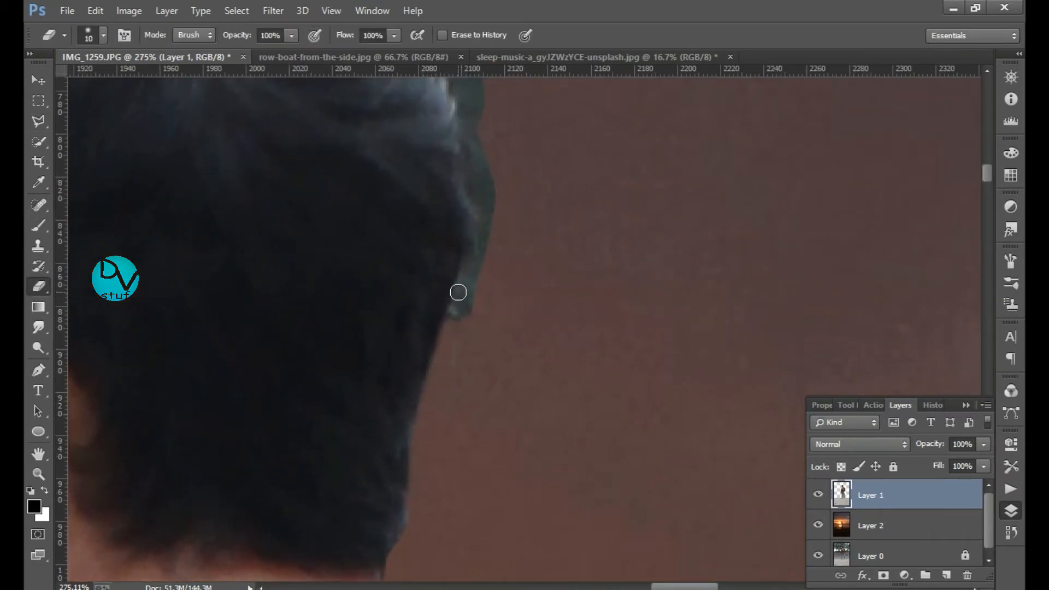
pyautogui.moveTo(459, 300)
pyautogui.mouseDown()
pyautogui.moveTo(486, 182)
pyautogui.moveTo(433, 466)
pyautogui.mouseUp()
# Erase the greenish fringe over the crown and front of the hair, enlarging the Eraser to 25 pixels
pyautogui.moveTo(394, 389); pyautogui.dragTo(360, 316)
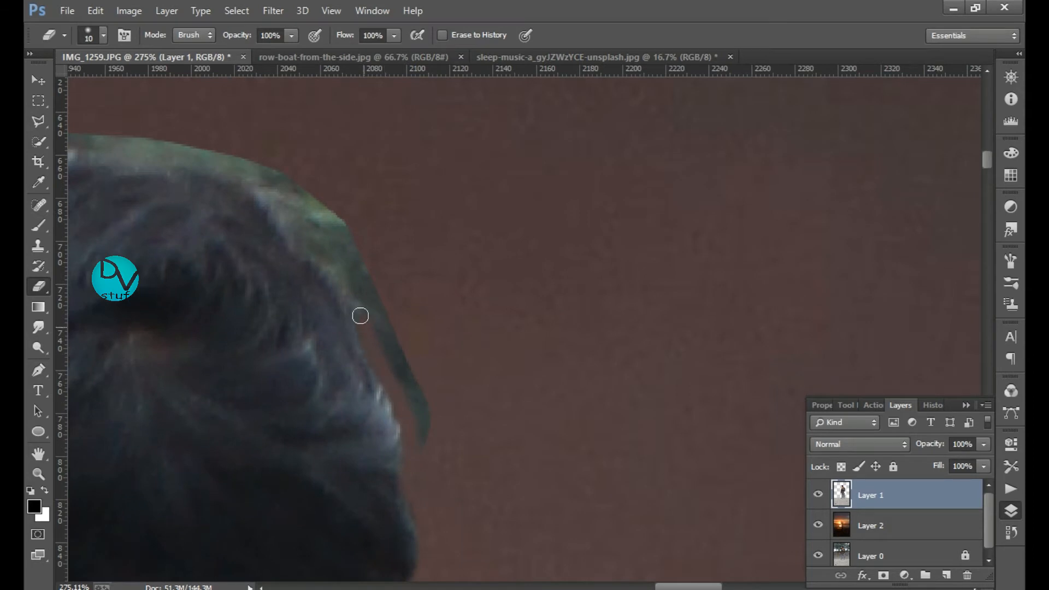
pyautogui.moveTo(320, 256)
pyautogui.mouseDown()
pyautogui.moveTo(215, 168)
pyautogui.moveTo(300, 204)
pyautogui.moveTo(378, 311)
pyautogui.mouseUp()
pyautogui.moveTo(272, 175)
pyautogui.mouseDown()
pyautogui.moveTo(347, 241)
pyautogui.moveTo(410, 393)
pyautogui.moveTo(243, 166)
pyautogui.moveTo(128, 158)
pyautogui.moveTo(557, 347)
pyautogui.moveTo(359, 347)
pyautogui.moveTo(141, 388)
pyautogui.mouseUp()
pyautogui.moveTo(392, 492); pyautogui.dragTo(443, 493)
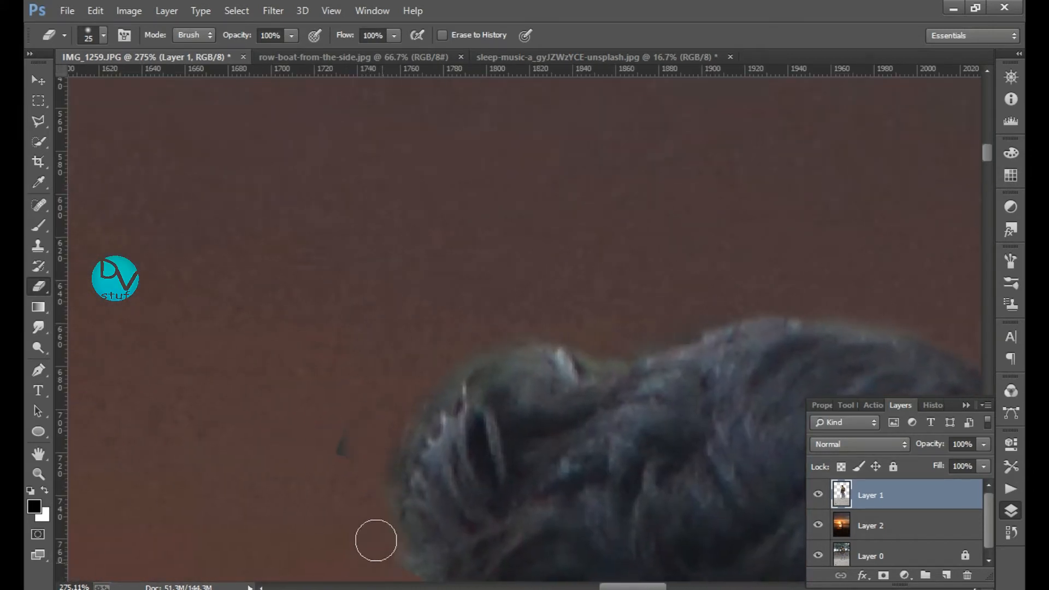
pyautogui.moveTo(563, 353)
pyautogui.mouseDown()
pyautogui.moveTo(576, 300)
pyautogui.moveTo(659, 272)
pyautogui.mouseUp()
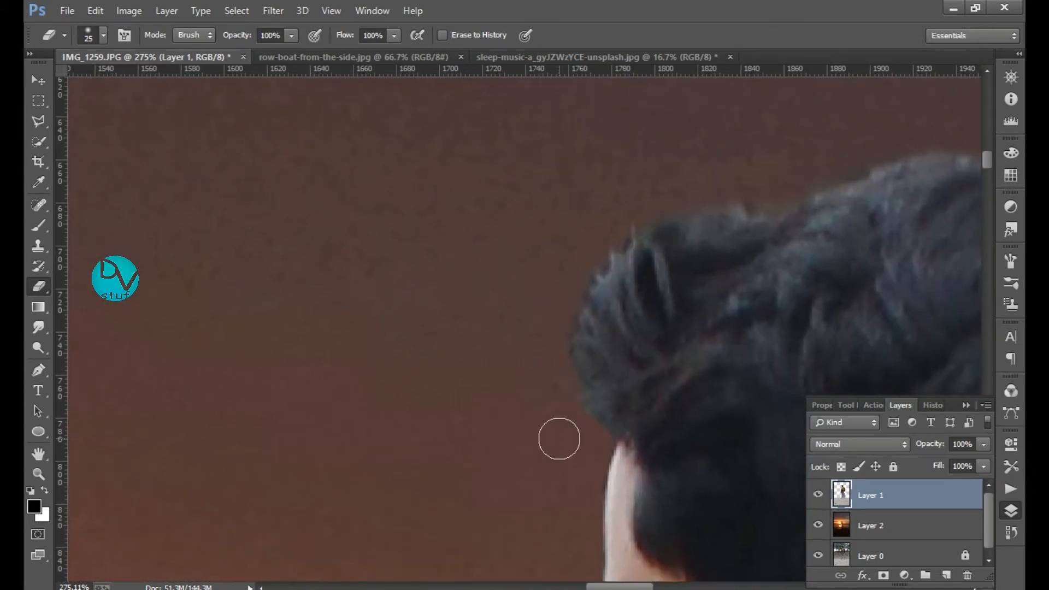
pyautogui.moveTo(753, 369); pyautogui.dragTo(281, 424)
pyautogui.moveTo(678, 546); pyautogui.dragTo(478, 459)
pyautogui.moveTo(484, 492); pyautogui.dragTo(429, 407)
pyautogui.moveTo(355, 535); pyautogui.dragTo(314, 246)
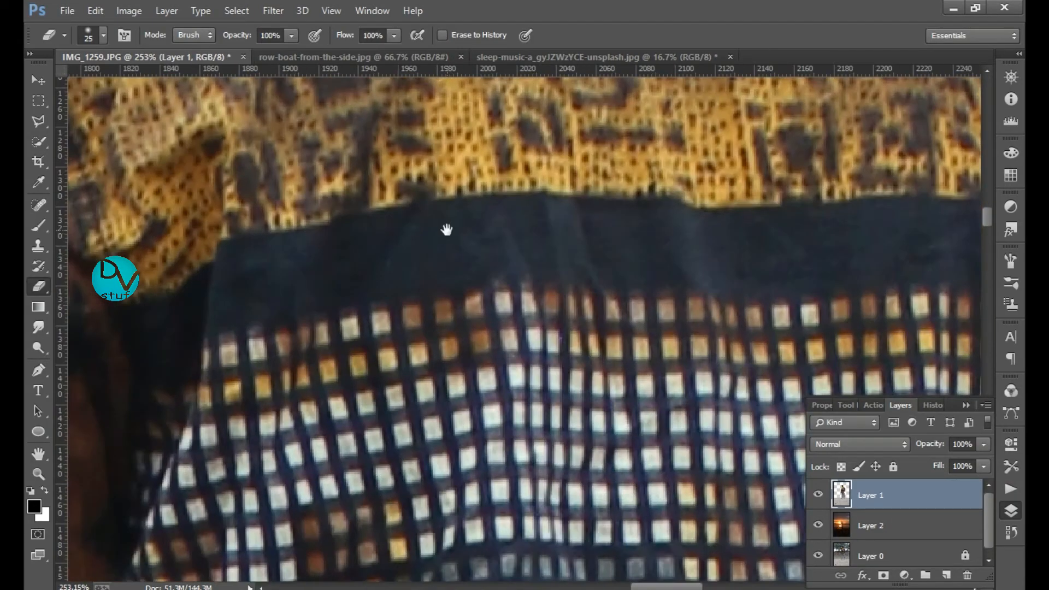
# Erase the pale edge pixels along the chin and face profile with a 9-pixel Eraser
pyautogui.moveTo(444, 229); pyautogui.dragTo(421, 519)
pyautogui.moveTo(363, 189)
pyautogui.mouseDown()
pyautogui.moveTo(378, 222)
pyautogui.moveTo(389, 403)
pyautogui.mouseUp()
pyautogui.click(38, 81)
pyautogui.scroll(2, 389, 403)
pyautogui.press('e')
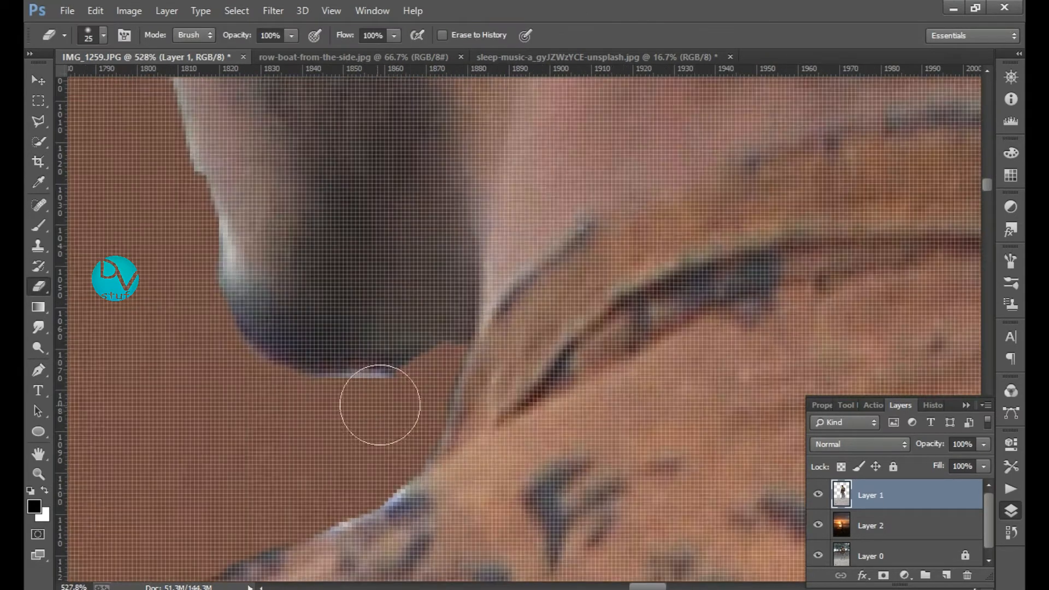
pyautogui.scroll(-1, 379, 405)
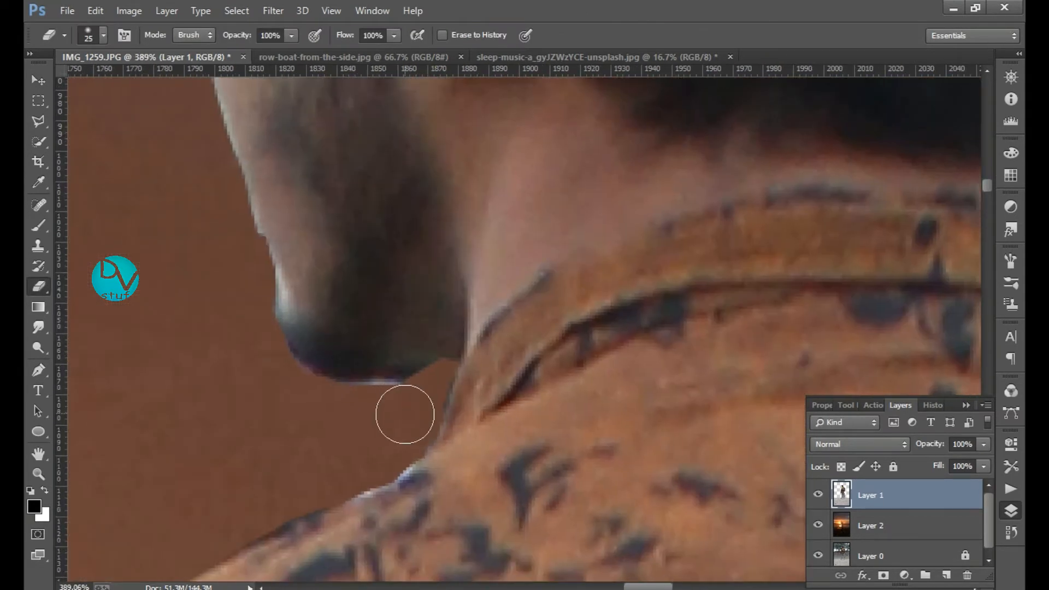
pyautogui.click(97, 28)
pyautogui.press('Return')
pyautogui.scroll(3, 370, 390)
pyautogui.hscroll(-3, 370, 391)
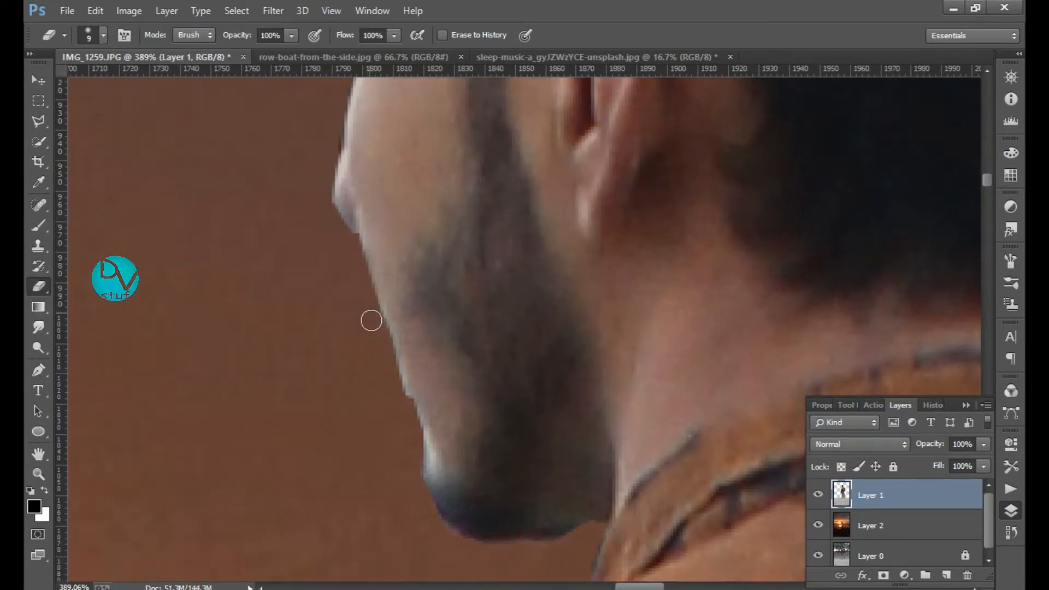
pyautogui.scroll(3, 383, 357)
pyautogui.hscroll(-1, 383, 357)
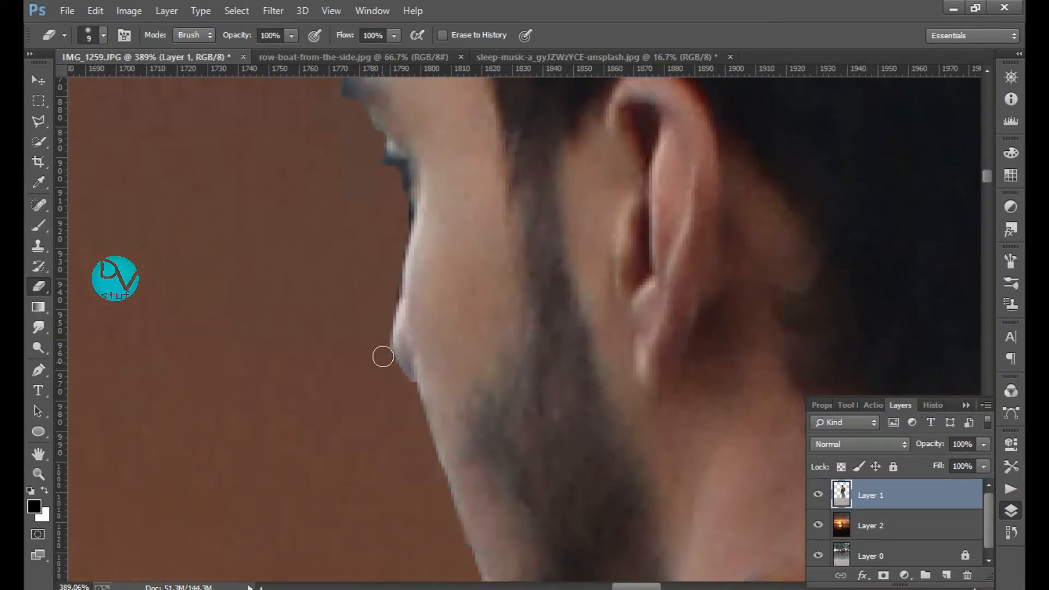
# Erase the outer and lower parts of the grey sand ground on Layer 1 with a soft 500-pixel Eraser
pyautogui.hotkey('ctrl', '0')
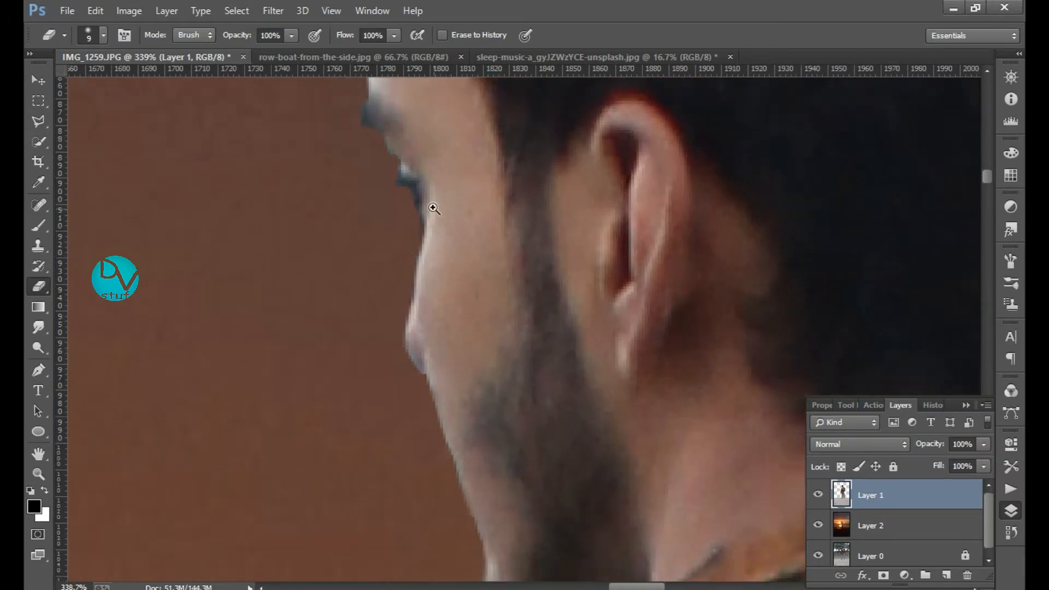
pyautogui.scroll(1, 507, 458)
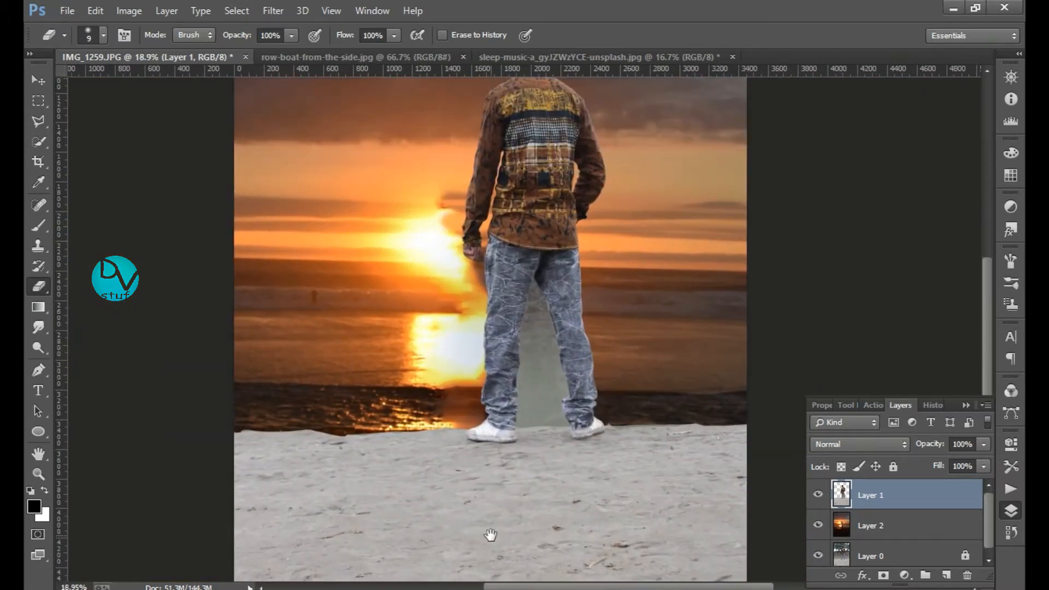
pyautogui.moveTo(490, 536); pyautogui.dragTo(492, 292)
pyautogui.moveTo(245, 438)
pyautogui.mouseDown()
pyautogui.moveTo(780, 440)
pyautogui.moveTo(468, 410)
pyautogui.moveTo(971, 382)
pyautogui.moveTo(366, 323)
pyautogui.moveTo(109, 147)
pyautogui.moveTo(321, 323)
pyautogui.moveTo(102, 273)
pyautogui.mouseUp()
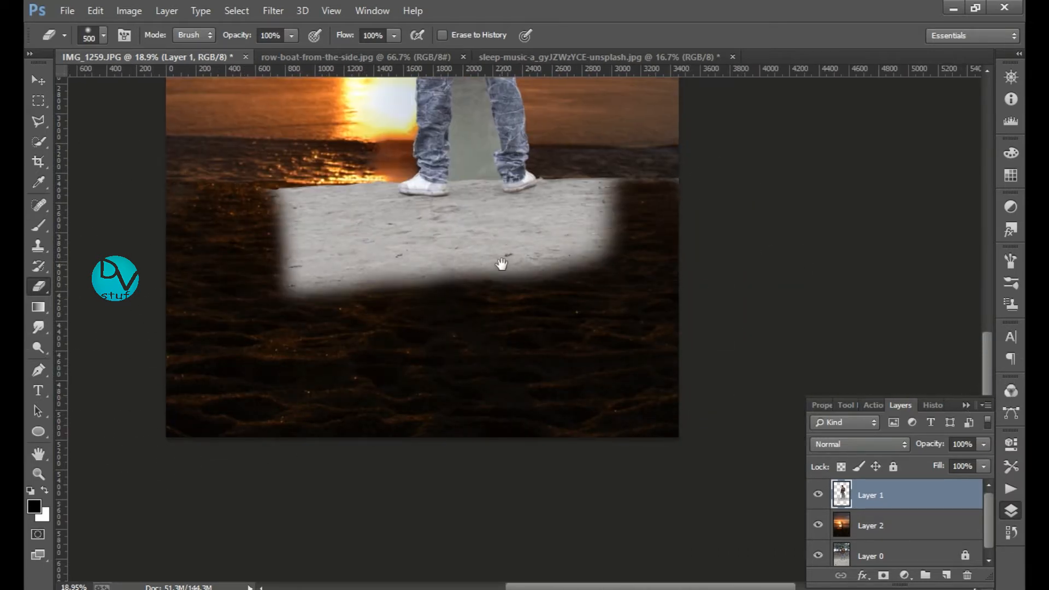
pyautogui.moveTo(502, 264); pyautogui.dragTo(539, 411)
pyautogui.moveTo(519, 345); pyautogui.dragTo(604, 378)
# Erase more of the grey sand between and around the man's feet with a 250-pixel Eraser
pyautogui.press('[')
pyautogui.press('[')
pyautogui.press('[')
pyautogui.moveTo(486, 328)
pyautogui.mouseDown()
pyautogui.moveTo(485, 180)
pyautogui.moveTo(567, 433)
pyautogui.moveTo(503, 557)
pyautogui.moveTo(569, 546)
pyautogui.mouseUp()
pyautogui.moveTo(958, 340)
pyautogui.mouseDown()
pyautogui.moveTo(523, 433)
pyautogui.moveTo(335, 346)
pyautogui.moveTo(367, 506)
pyautogui.moveTo(445, 299)
pyautogui.mouseUp()
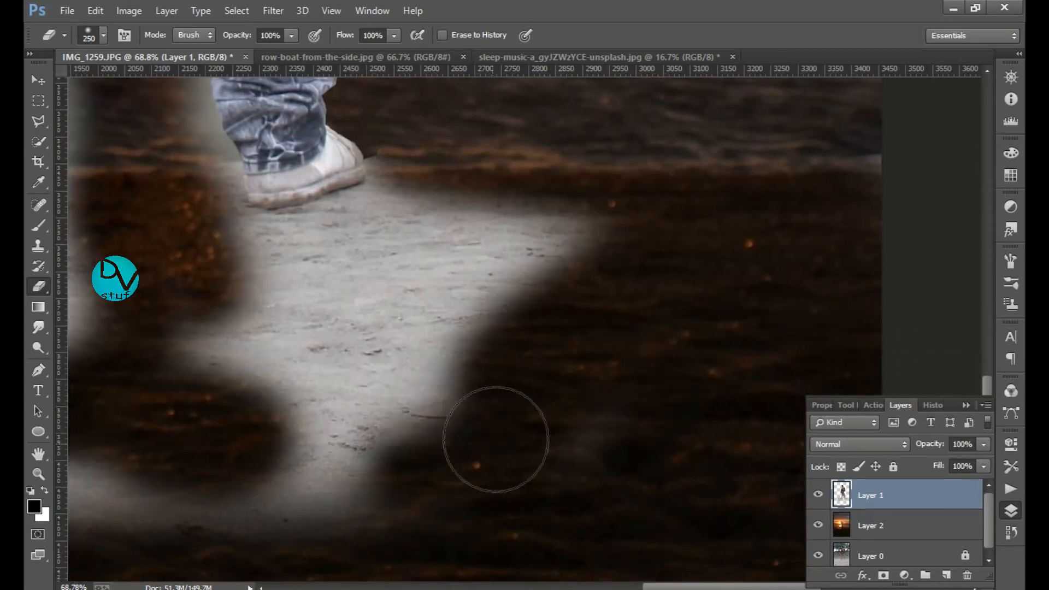
pyautogui.moveTo(496, 438)
pyautogui.mouseDown()
pyautogui.moveTo(519, 218)
pyautogui.moveTo(244, 452)
pyautogui.moveTo(757, 448)
pyautogui.mouseUp()
pyautogui.moveTo(568, 262)
pyautogui.mouseDown()
pyautogui.moveTo(293, 444)
pyautogui.moveTo(73, 539)
pyautogui.moveTo(300, 300)
pyautogui.moveTo(218, 188)
pyautogui.moveTo(436, 300)
pyautogui.moveTo(386, 489)
pyautogui.mouseUp()
pyautogui.moveTo(495, 393); pyautogui.dragTo(106, 445)
pyautogui.moveTo(242, 546)
pyautogui.mouseDown()
pyautogui.moveTo(532, 410)
pyautogui.moveTo(251, 305)
pyautogui.mouseUp()
pyautogui.moveTo(593, 185); pyautogui.dragTo(438, 270)
pyautogui.moveTo(439, 270)
pyautogui.keyDown('ctrl'); pyautogui.mouseDown()
pyautogui.moveTo(414, 356)
pyautogui.moveTo(445, 302)
pyautogui.mouseUp(); pyautogui.keyUp('ctrl')
# Set the Eraser to 90 pixels, 63% opacity and 73% flow, and erase the remaining sand around the man's left shoe
pyautogui.press('p')
pyautogui.click(41, 306)
pyautogui.click(44, 290)
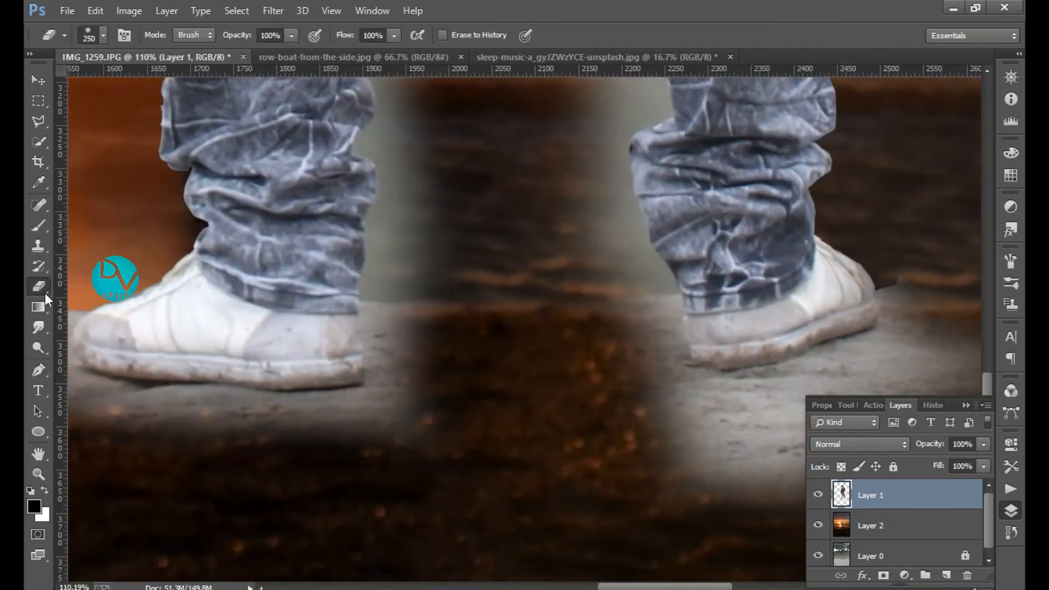
pyautogui.press('[')
pyautogui.press('[')
pyautogui.press('[')
pyautogui.press('[')
pyautogui.press('[')
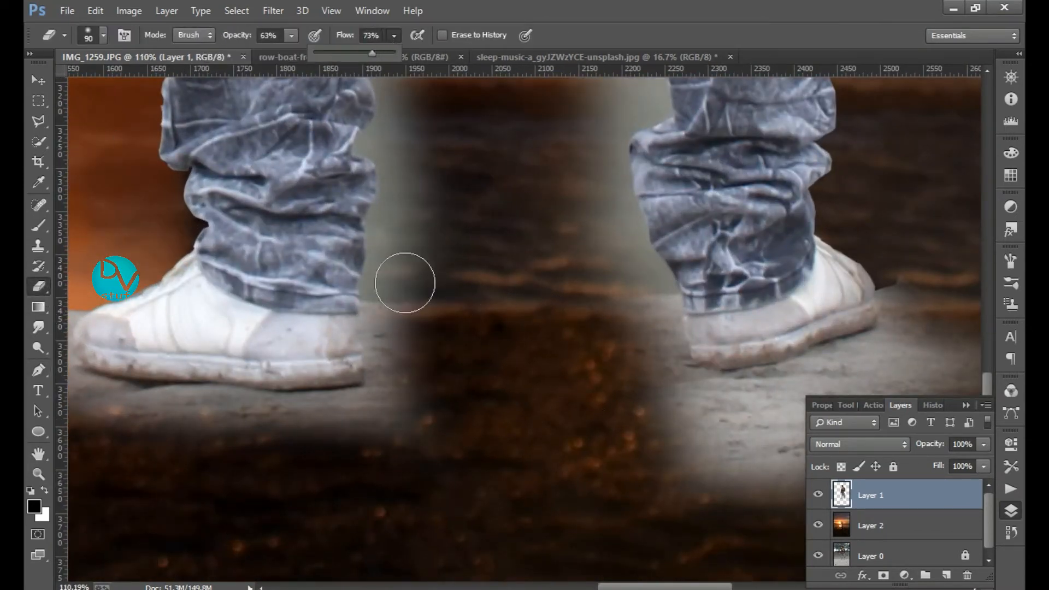
pyautogui.moveTo(159, 445)
pyautogui.mouseDown()
pyautogui.moveTo(407, 461)
pyautogui.moveTo(332, 392)
pyautogui.moveTo(398, 482)
pyautogui.moveTo(377, 466)
pyautogui.moveTo(414, 468)
pyautogui.mouseUp()
pyautogui.moveTo(467, 493)
pyautogui.mouseDown()
pyautogui.moveTo(338, 482)
pyautogui.moveTo(297, 452)
pyautogui.moveTo(478, 468)
pyautogui.mouseUp()
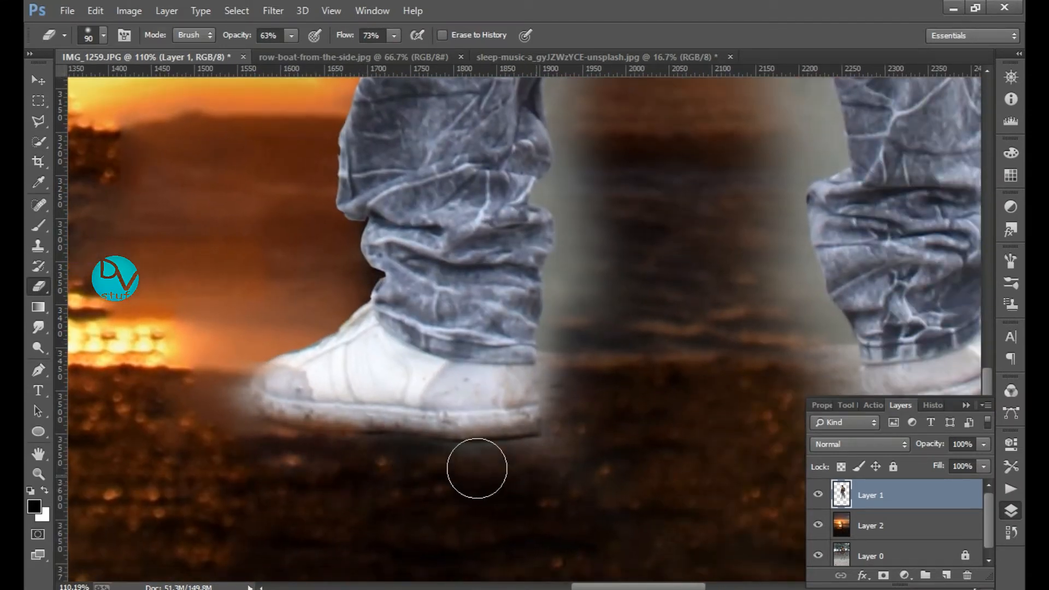
# Erase the remaining sand around and beneath the man's right shoe with the 90-pixel Eraser
pyautogui.moveTo(722, 471); pyautogui.dragTo(576, 483)
pyautogui.moveTo(418, 362)
pyautogui.mouseDown()
pyautogui.moveTo(426, 386)
pyautogui.moveTo(390, 479)
pyautogui.moveTo(343, 484)
pyautogui.mouseUp()
pyautogui.moveTo(752, 477)
pyautogui.mouseDown()
pyautogui.moveTo(600, 457)
pyautogui.moveTo(525, 416)
pyautogui.moveTo(560, 382)
pyautogui.mouseUp()
pyautogui.moveTo(558, 529)
pyautogui.mouseDown()
pyautogui.moveTo(222, 454)
pyautogui.moveTo(410, 488)
pyautogui.moveTo(440, 328)
pyautogui.moveTo(475, 276)
pyautogui.mouseUp()
pyautogui.moveTo(432, 320); pyautogui.dragTo(437, 333)
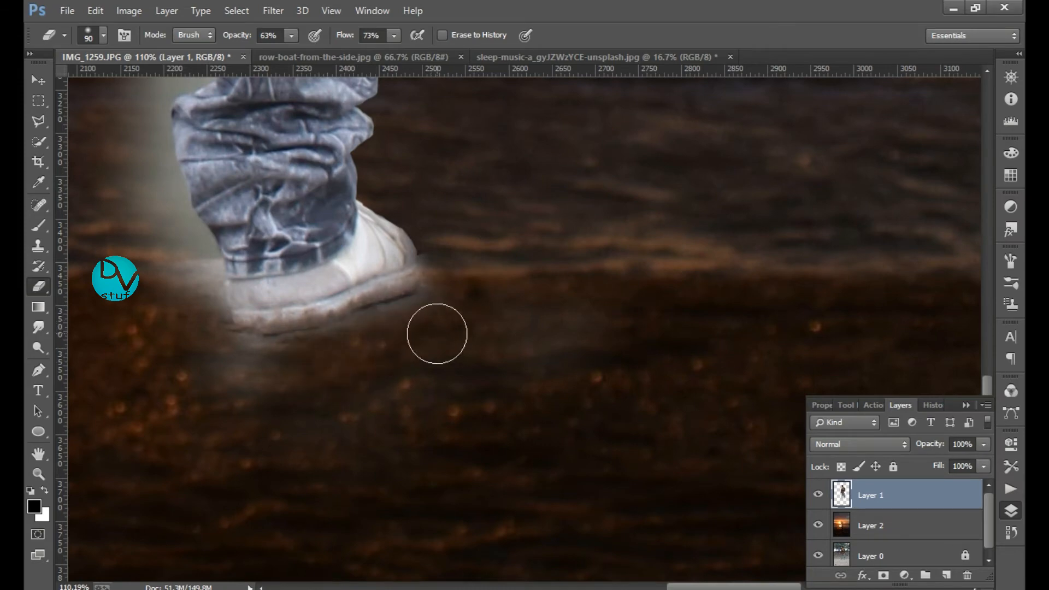
pyautogui.moveTo(328, 394)
pyautogui.mouseDown()
pyautogui.moveTo(206, 358)
pyautogui.moveTo(347, 480)
pyautogui.moveTo(578, 368)
pyautogui.moveTo(499, 446)
pyautogui.moveTo(477, 122)
pyautogui.moveTo(585, 440)
pyautogui.moveTo(541, 271)
pyautogui.mouseUp()
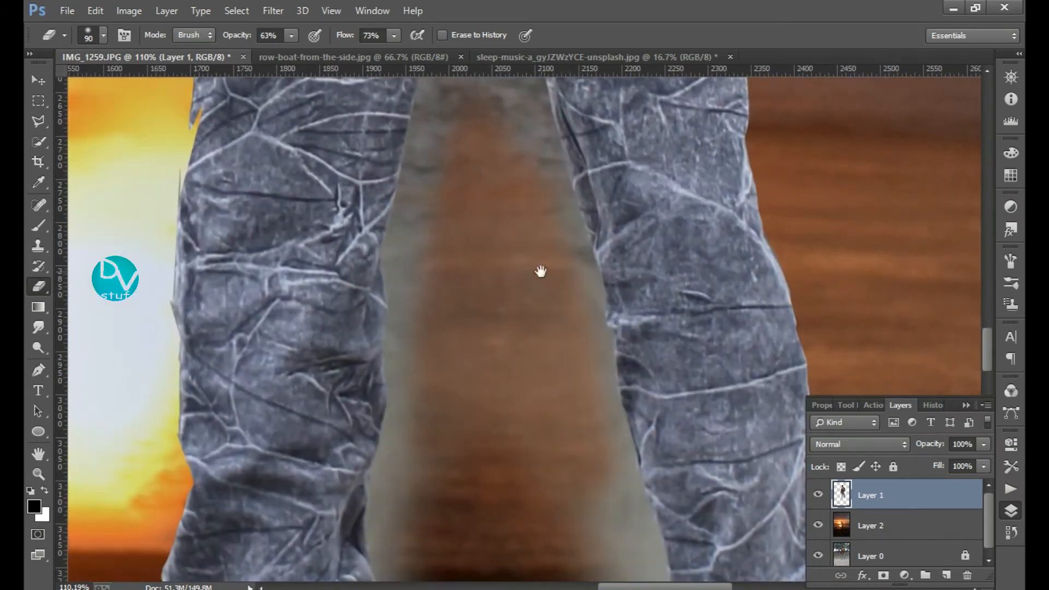
pyautogui.scroll(5, 541, 271)
pyautogui.moveTo(464, 501)
pyautogui.mouseDown()
pyautogui.moveTo(440, 273)
pyautogui.moveTo(439, 422)
pyautogui.moveTo(424, 507)
pyautogui.moveTo(466, 236)
pyautogui.mouseUp()
pyautogui.moveTo(388, 277)
pyautogui.mouseDown()
pyautogui.moveTo(406, 354)
pyautogui.moveTo(483, 473)
pyautogui.mouseUp()
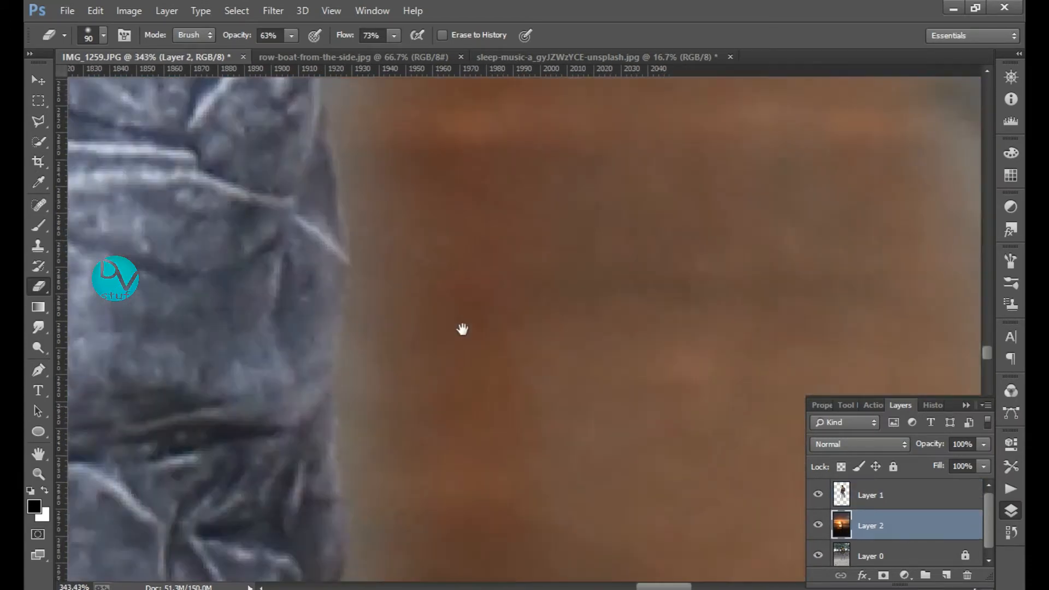
pyautogui.moveTo(461, 327); pyautogui.dragTo(530, 354)
pyautogui.scroll(-8, 530, 354)
pyautogui.moveTo(541, 481); pyautogui.dragTo(534, 319)
pyautogui.moveTo(517, 455); pyautogui.dragTo(600, 440)
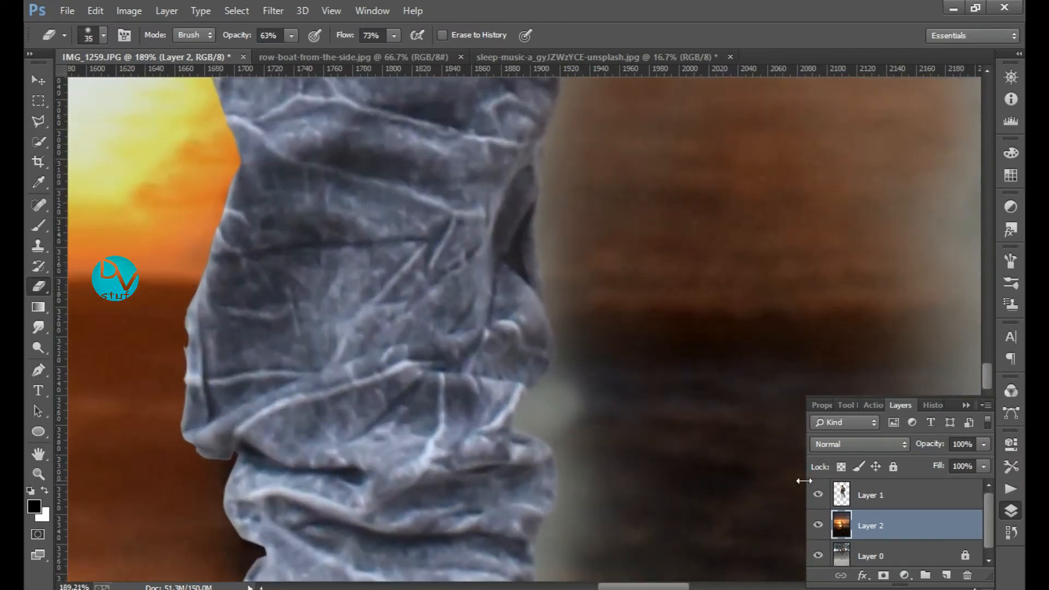
pyautogui.hotkey('ctrl', 'z')
# Erase the grey fringe on Layer 1 along the inner edge of the man's left trouser leg with a 35-pixel Eraser
pyautogui.click(870, 495)
pyautogui.moveTo(562, 398); pyautogui.dragTo(563, 557)
pyautogui.moveTo(573, 551)
pyautogui.mouseDown()
pyautogui.moveTo(560, 355)
pyautogui.moveTo(536, 534)
pyautogui.moveTo(632, 283)
pyautogui.moveTo(534, 215)
pyautogui.mouseUp()
pyautogui.moveTo(561, 328)
pyautogui.mouseDown()
pyautogui.moveTo(519, 376)
pyautogui.moveTo(529, 143)
pyautogui.moveTo(473, 494)
pyautogui.moveTo(482, 442)
pyautogui.moveTo(453, 538)
pyautogui.mouseUp()
pyautogui.moveTo(483, 526); pyautogui.dragTo(501, 273)
pyautogui.moveTo(471, 314)
pyautogui.mouseDown()
pyautogui.moveTo(521, 441)
pyautogui.moveTo(605, 258)
pyautogui.mouseUp()
pyautogui.moveTo(638, 349)
pyautogui.mouseDown()
pyautogui.moveTo(573, 351)
pyautogui.moveTo(466, 303)
pyautogui.mouseUp()
pyautogui.moveTo(473, 197)
pyautogui.mouseDown()
pyautogui.moveTo(487, 233)
pyautogui.moveTo(499, 417)
pyautogui.mouseUp()
# Erase the grey haze beside the right trouser leg's lower inner edge, raising the 35-pixel Eraser's opacity and flow to 100%
pyautogui.click(103, 35)
pyautogui.click(103, 35)
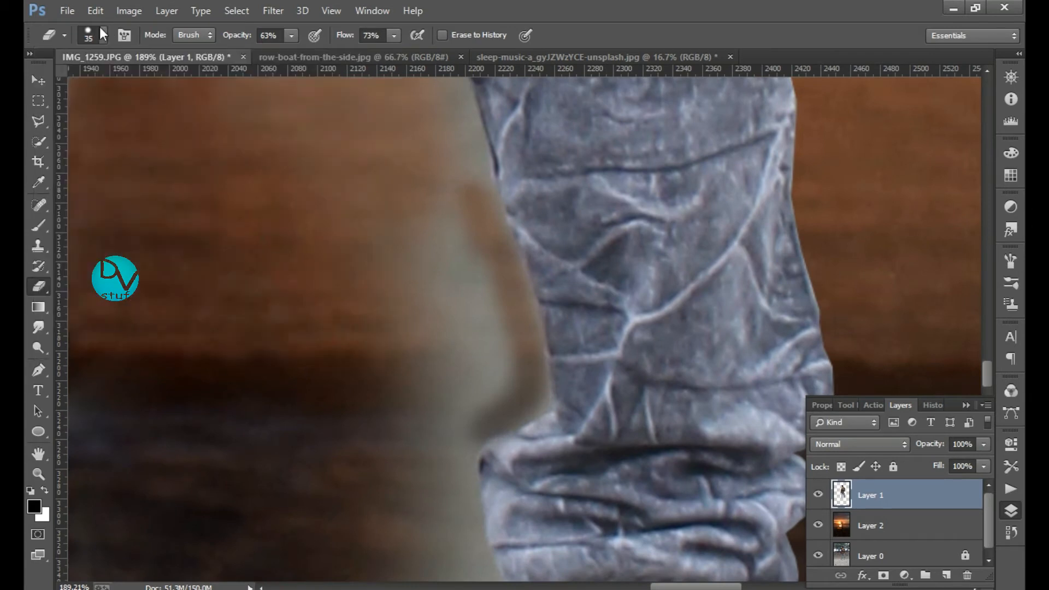
pyautogui.moveTo(490, 347); pyautogui.dragTo(472, 206)
pyautogui.moveTo(501, 376)
pyautogui.mouseDown()
pyautogui.moveTo(466, 329)
pyautogui.moveTo(415, 426)
pyautogui.mouseUp()
pyautogui.click(103, 35)
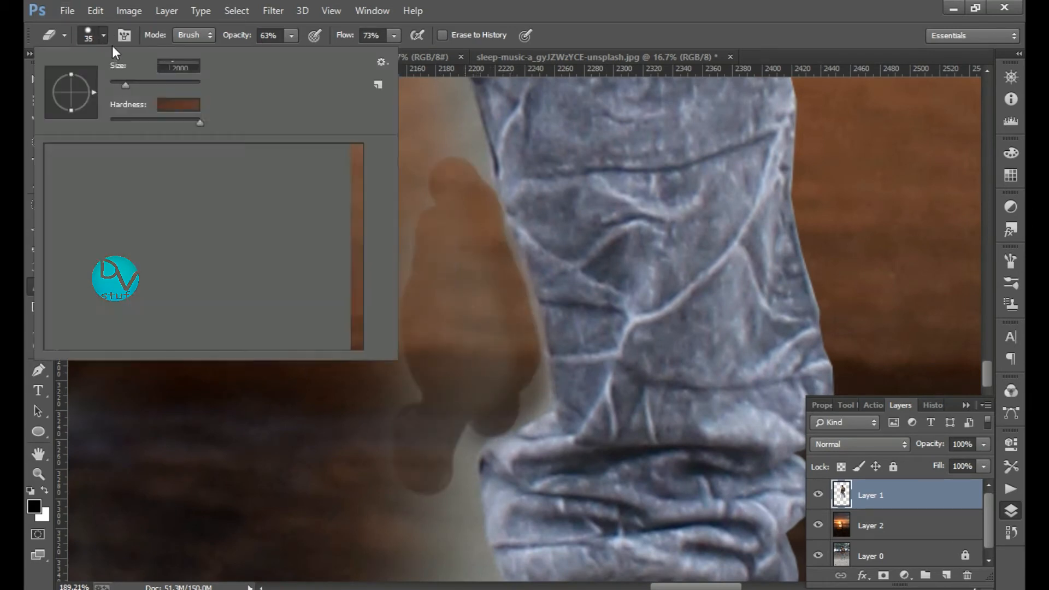
pyautogui.press('Escape')
pyautogui.moveTo(432, 328)
pyautogui.mouseDown()
pyautogui.moveTo(401, 377)
pyautogui.moveTo(473, 396)
pyautogui.mouseUp()
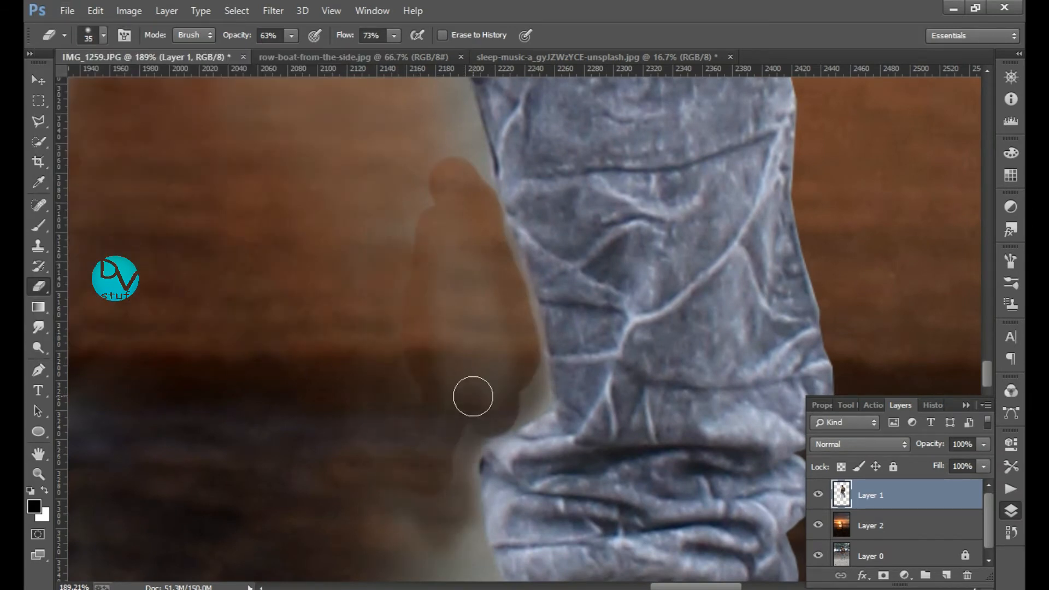
pyautogui.moveTo(439, 340)
pyautogui.mouseDown()
pyautogui.moveTo(442, 239)
pyautogui.moveTo(523, 394)
pyautogui.moveTo(486, 188)
pyautogui.mouseUp()
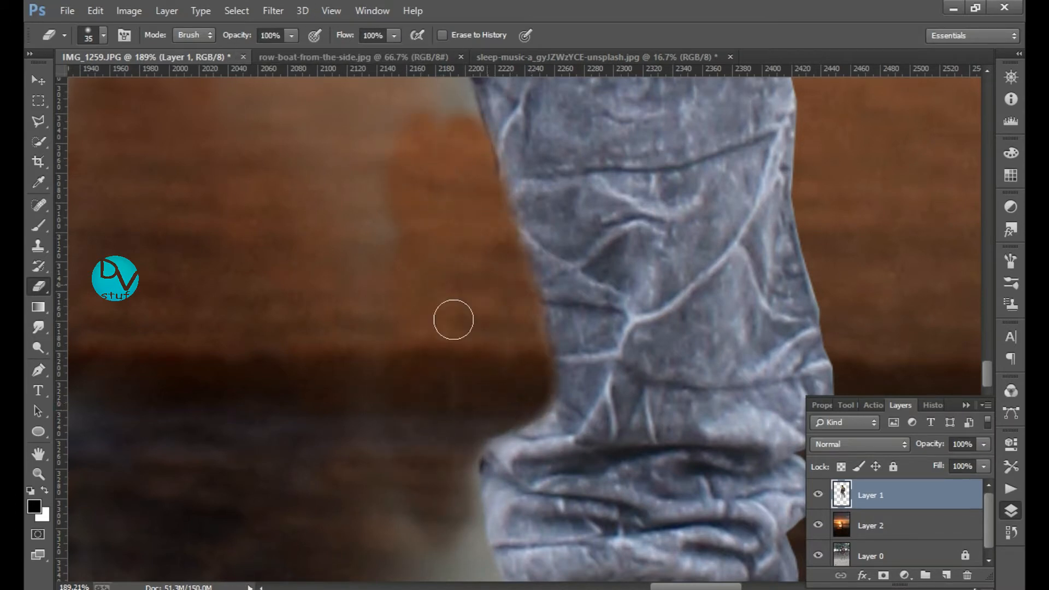
# Erase the remaining haze around the right ankle and heel and along the inner side of the left ankle and shoe
pyautogui.moveTo(554, 548)
pyautogui.mouseDown()
pyautogui.moveTo(499, 230)
pyautogui.moveTo(569, 421)
pyautogui.moveTo(461, 281)
pyautogui.moveTo(529, 440)
pyautogui.moveTo(382, 230)
pyautogui.moveTo(651, 342)
pyautogui.mouseUp()
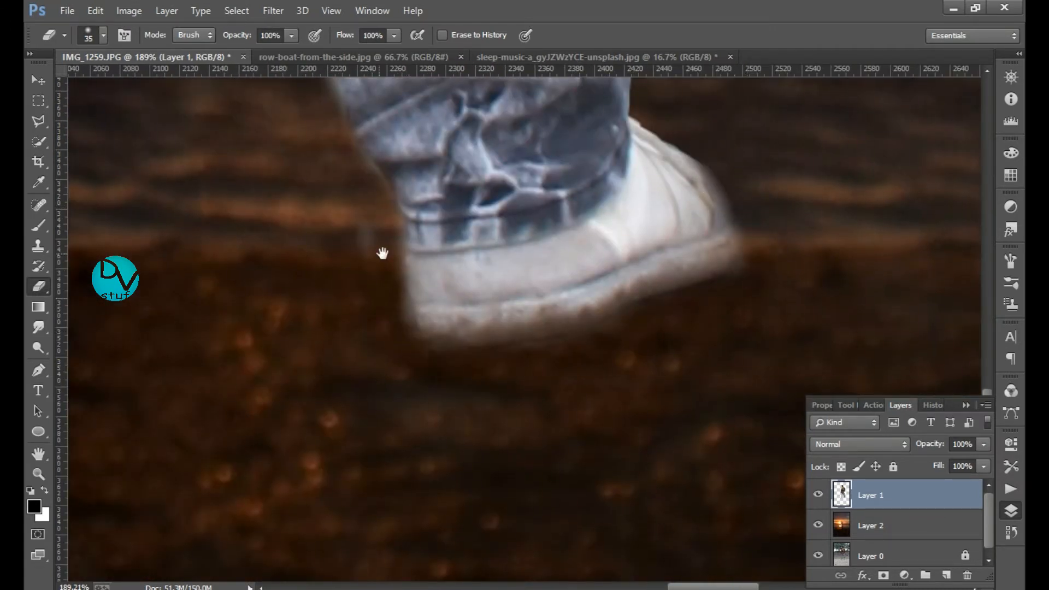
pyautogui.moveTo(383, 253); pyautogui.dragTo(481, 305)
pyautogui.moveTo(455, 262)
pyautogui.mouseDown()
pyautogui.moveTo(508, 427)
pyautogui.moveTo(659, 474)
pyautogui.mouseUp()
pyautogui.moveTo(395, 82)
pyautogui.mouseDown()
pyautogui.moveTo(534, 106)
pyautogui.moveTo(897, 273)
pyautogui.mouseUp()
pyautogui.moveTo(503, 265)
pyautogui.mouseDown()
pyautogui.moveTo(495, 396)
pyautogui.moveTo(475, 485)
pyautogui.mouseUp()
pyautogui.moveTo(543, 255); pyautogui.dragTo(494, 33)
pyautogui.moveTo(420, 268)
pyautogui.mouseDown()
pyautogui.moveTo(433, 473)
pyautogui.moveTo(433, 398)
pyautogui.mouseUp()
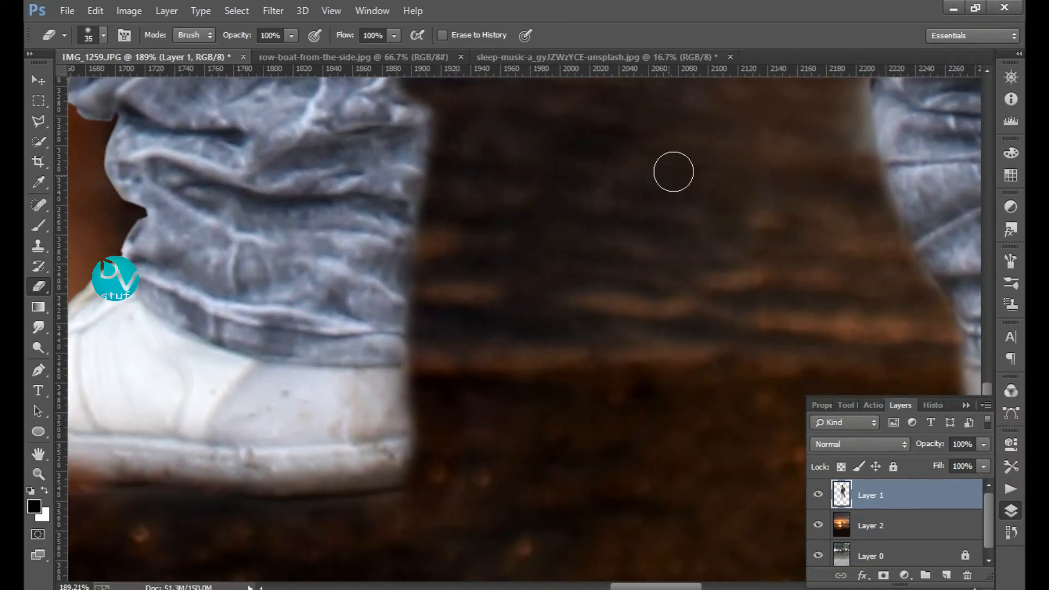
# Erase the grey background at the top of the gap between the legs, following both inner thigh edges
pyautogui.moveTo(590, 164); pyautogui.dragTo(555, 502)
pyautogui.moveTo(492, 137); pyautogui.dragTo(447, 477)
pyautogui.moveTo(513, 180); pyautogui.dragTo(574, 470)
pyautogui.moveTo(572, 330); pyautogui.dragTo(584, 366)
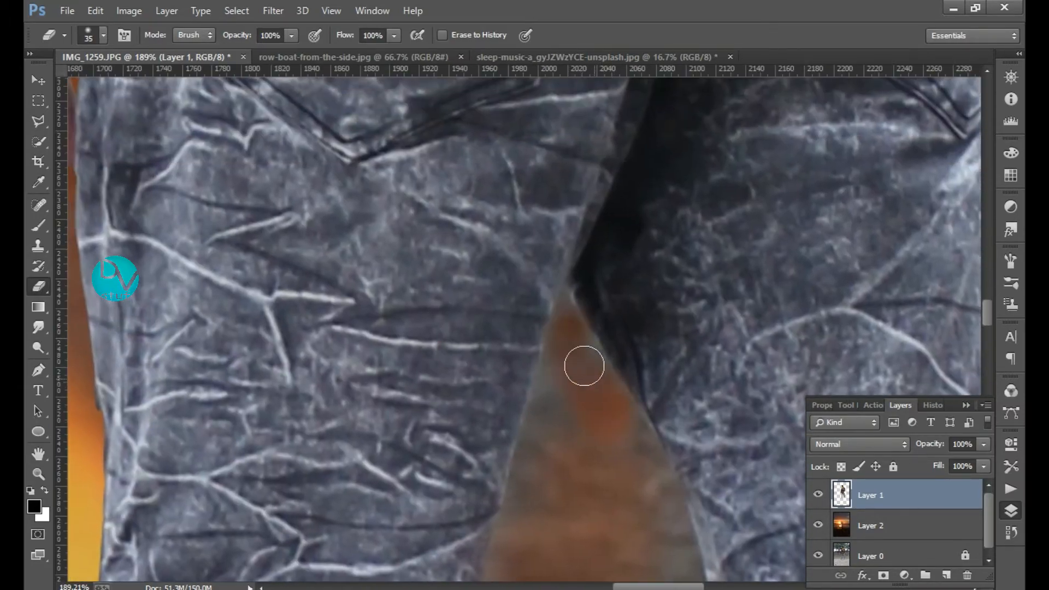
pyautogui.moveTo(526, 493); pyautogui.dragTo(479, 180)
pyautogui.moveTo(464, 222); pyautogui.dragTo(419, 456)
pyautogui.moveTo(502, 448)
pyautogui.mouseDown()
pyautogui.moveTo(515, 349)
pyautogui.moveTo(420, 554)
pyautogui.mouseUp()
pyautogui.moveTo(399, 306); pyautogui.dragTo(498, 302)
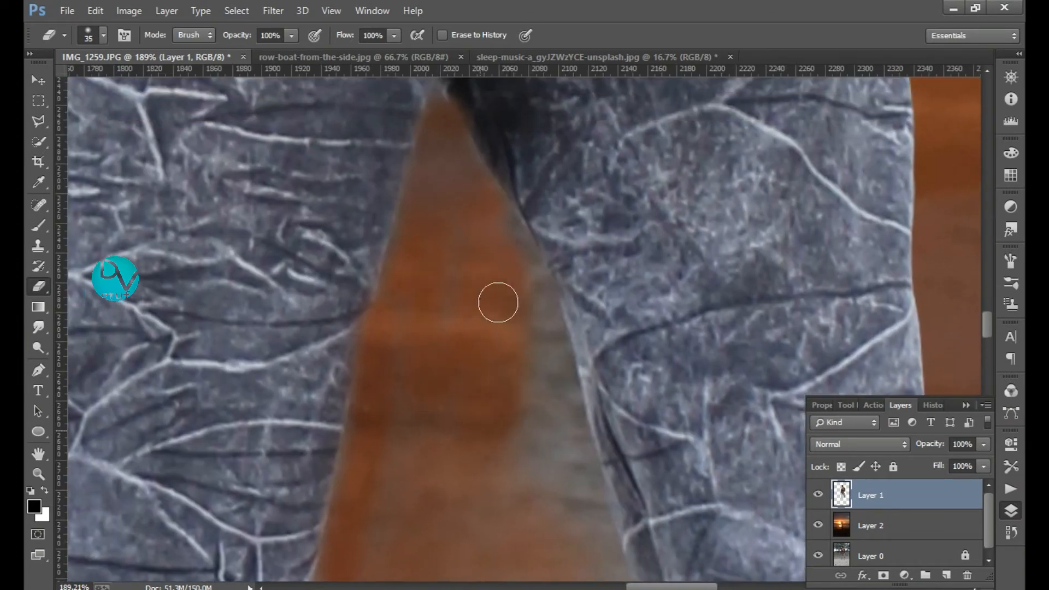
pyautogui.moveTo(564, 305); pyautogui.dragTo(568, 474)
# Erase the grey fringe along both inner trouser edges from the knees down to the calves
pyautogui.moveTo(415, 401)
pyautogui.mouseDown()
pyautogui.moveTo(394, 265)
pyautogui.moveTo(530, 480)
pyautogui.moveTo(595, 503)
pyautogui.moveTo(468, 302)
pyautogui.moveTo(534, 544)
pyautogui.mouseUp()
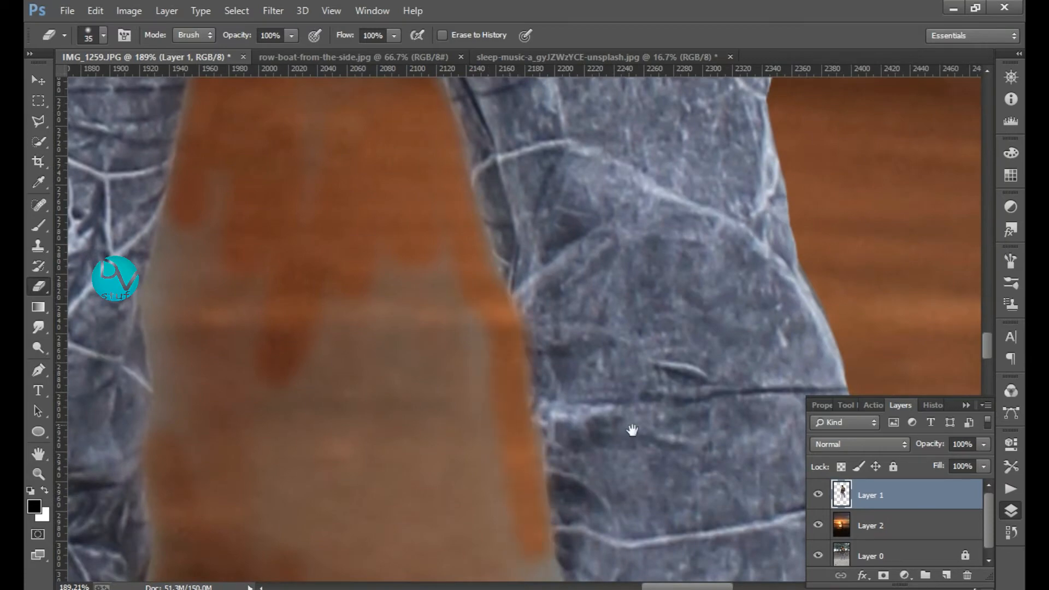
pyautogui.moveTo(632, 430); pyautogui.dragTo(611, 152)
pyautogui.moveTo(515, 268); pyautogui.dragTo(529, 326)
pyautogui.moveTo(328, 137)
pyautogui.mouseDown()
pyautogui.moveTo(473, 184)
pyautogui.moveTo(543, 470)
pyautogui.mouseUp()
pyautogui.moveTo(360, 265); pyautogui.dragTo(365, 473)
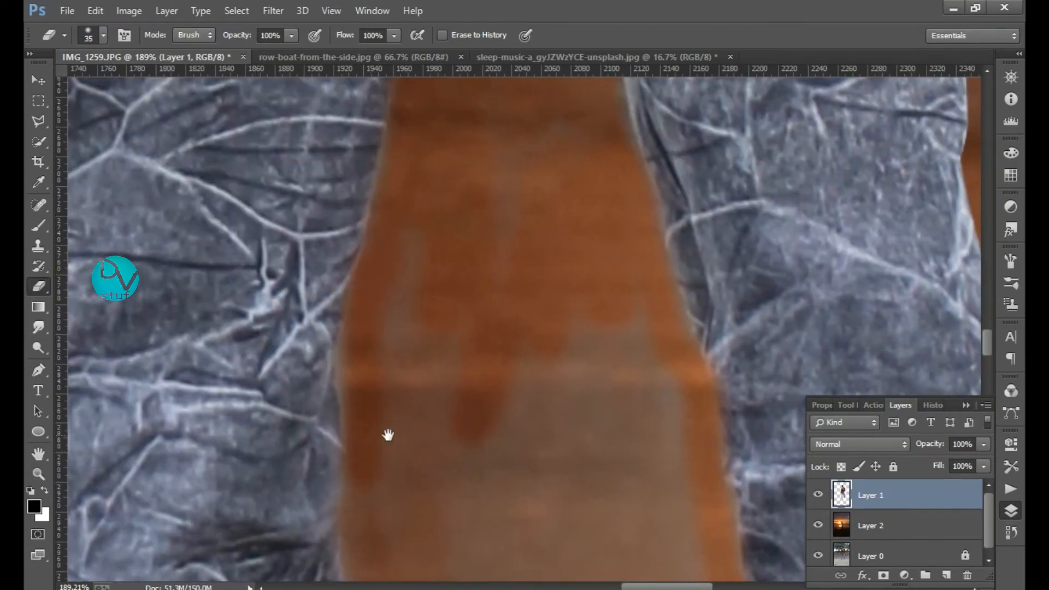
pyautogui.moveTo(386, 433)
pyautogui.mouseDown()
pyautogui.moveTo(340, 243)
pyautogui.moveTo(307, 488)
pyautogui.mouseUp()
pyautogui.moveTo(424, 437); pyautogui.dragTo(440, 134)
pyautogui.moveTo(313, 167)
pyautogui.mouseDown()
pyautogui.moveTo(285, 353)
pyautogui.moveTo(375, 206)
pyautogui.mouseUp()
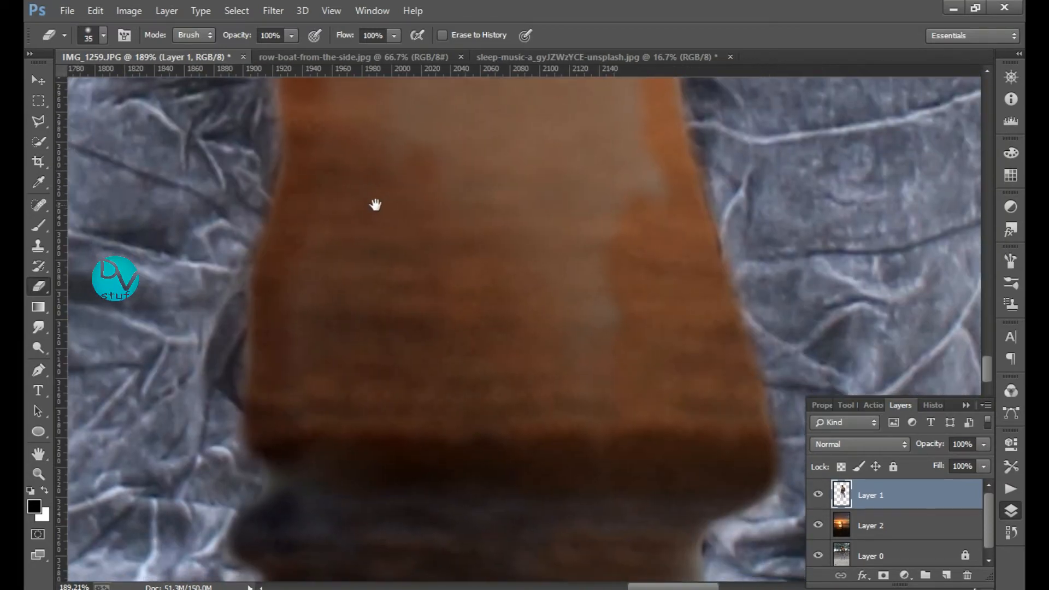
pyautogui.moveTo(262, 208)
pyautogui.mouseDown()
pyautogui.moveTo(274, 485)
pyautogui.moveTo(268, 224)
pyautogui.mouseUp()
pyautogui.moveTo(535, 142); pyautogui.dragTo(426, 197)
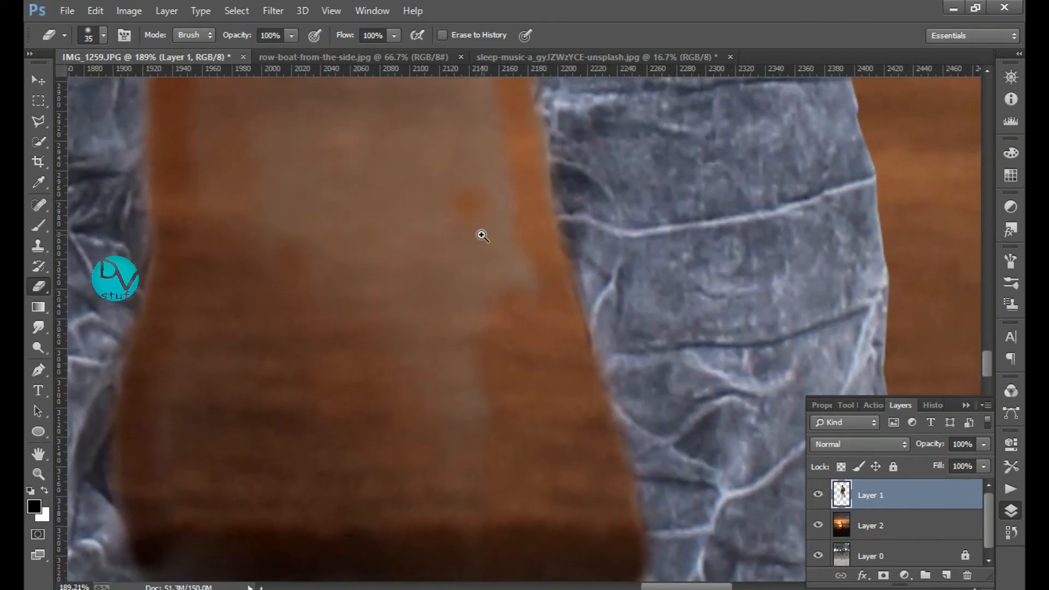
# Enlarge the Eraser to 90 pixels and clear the remaining grey haze in the middle of the gap between the legs
pyautogui.scroll(-5, 432, 239)
pyautogui.press(']')
pyautogui.moveTo(386, 129); pyautogui.dragTo(451, 145)
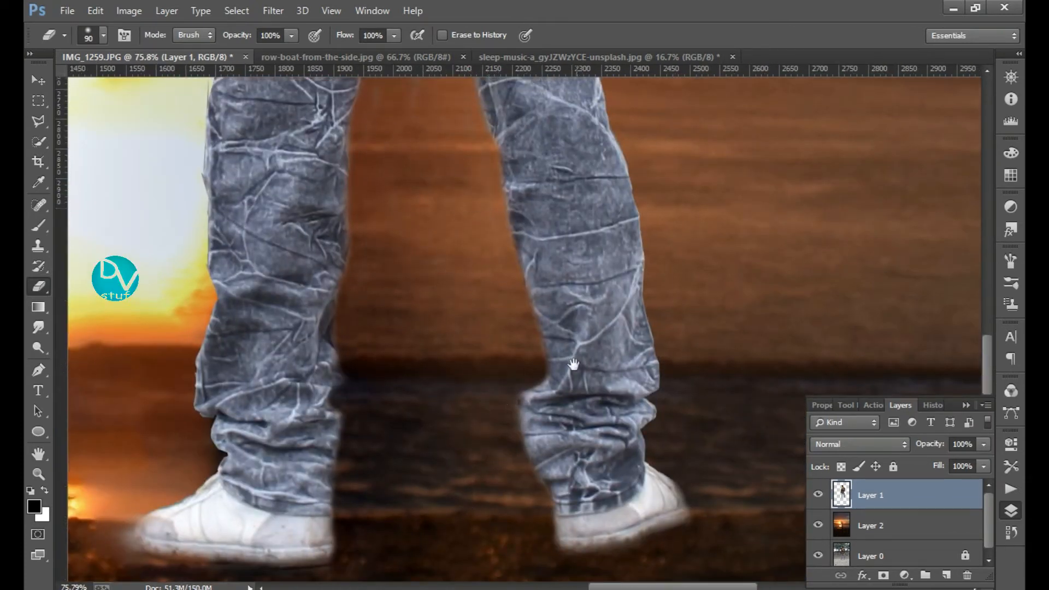
# Erase the stray tip on the inner edge of the left shirt cuff with a 15-pixel Eraser
pyautogui.moveTo(486, 181); pyautogui.dragTo(501, 350)
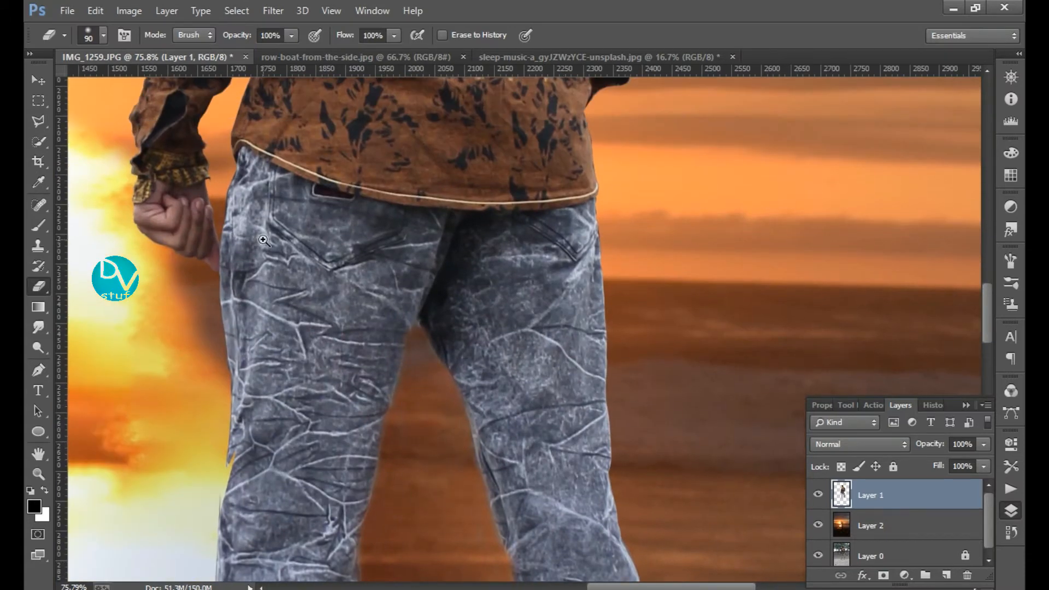
pyautogui.moveTo(210, 203); pyautogui.dragTo(261, 202)
pyautogui.moveTo(261, 202); pyautogui.dragTo(518, 502)
pyautogui.press('o')
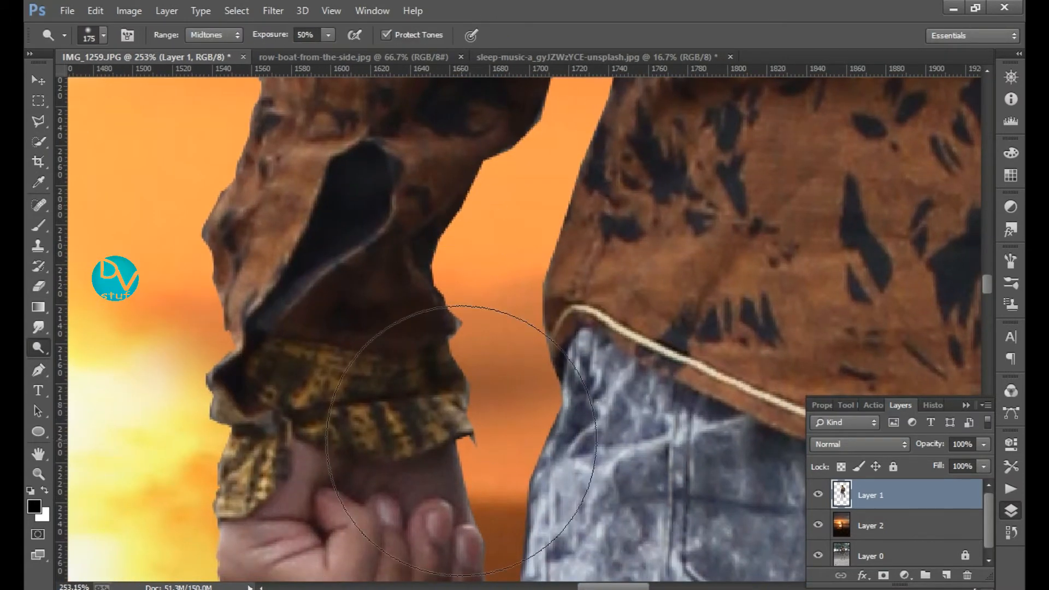
pyautogui.press('g')
pyautogui.press('e')
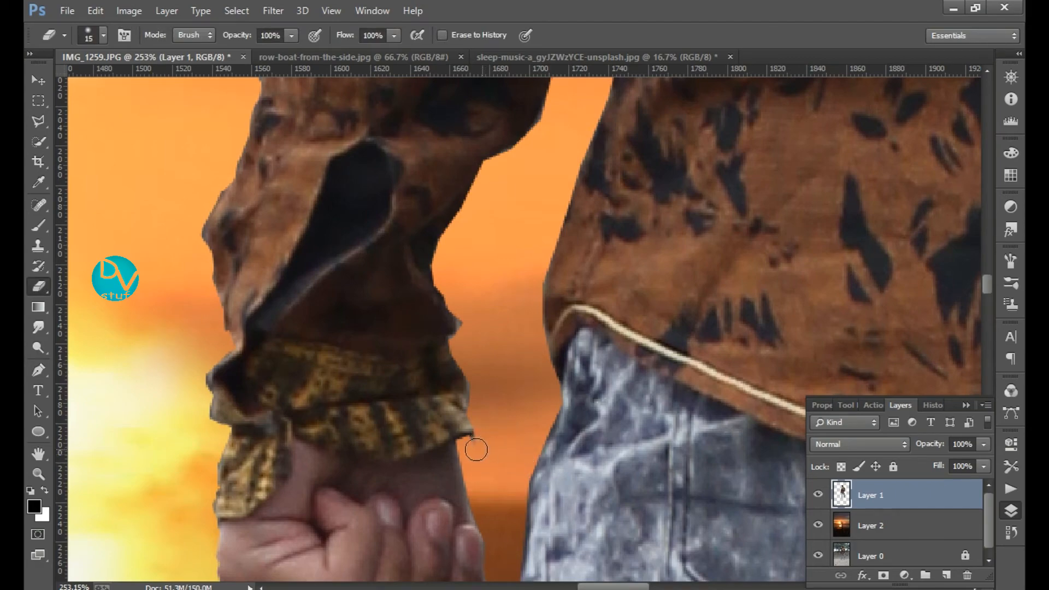
pyautogui.moveTo(264, 376)
pyautogui.mouseDown()
pyautogui.moveTo(305, 398)
pyautogui.moveTo(381, 483)
pyautogui.mouseUp()
pyautogui.moveTo(486, 389); pyautogui.dragTo(414, 382)
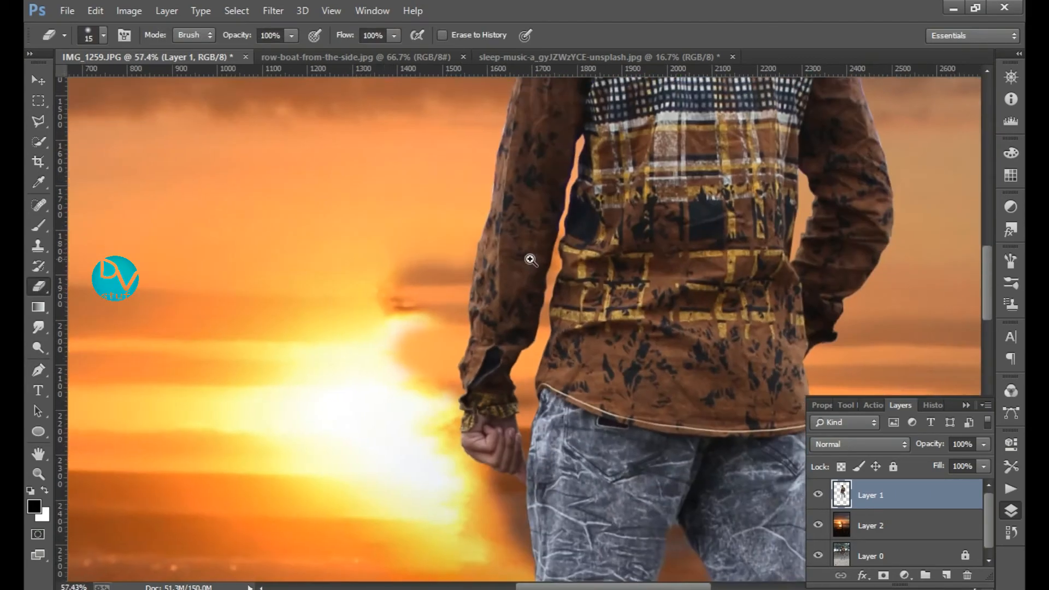
pyautogui.moveTo(531, 256); pyautogui.dragTo(498, 252)
pyautogui.moveTo(657, 223); pyautogui.dragTo(619, 225)
pyautogui.click(622, 243)
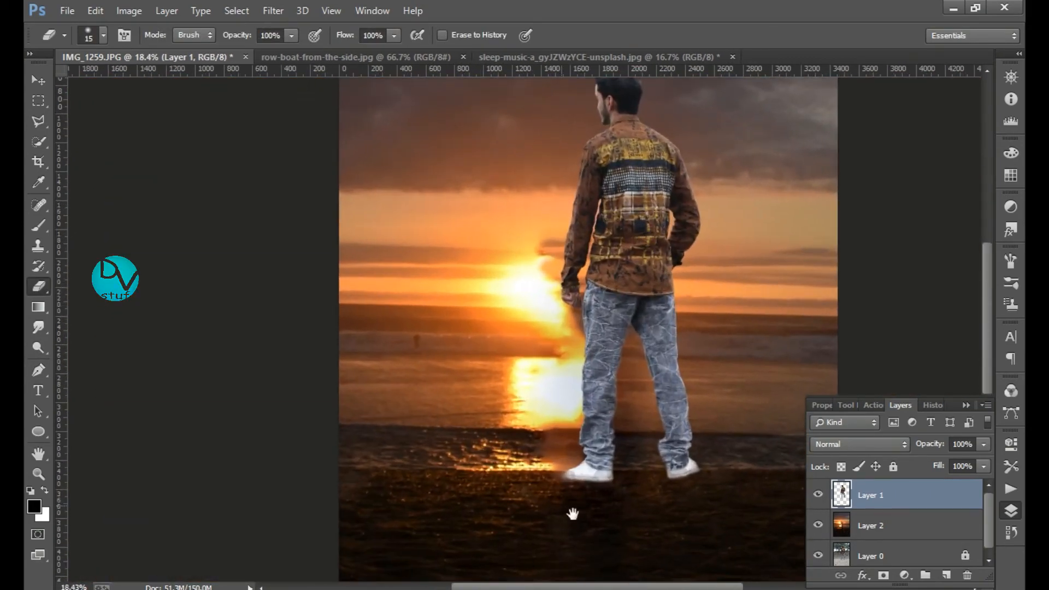
# Move the man on Layer 1 straight down so that he stands lower on the dark sand
pyautogui.moveTo(573, 510); pyautogui.dragTo(730, 506)
pyautogui.click(885, 526)
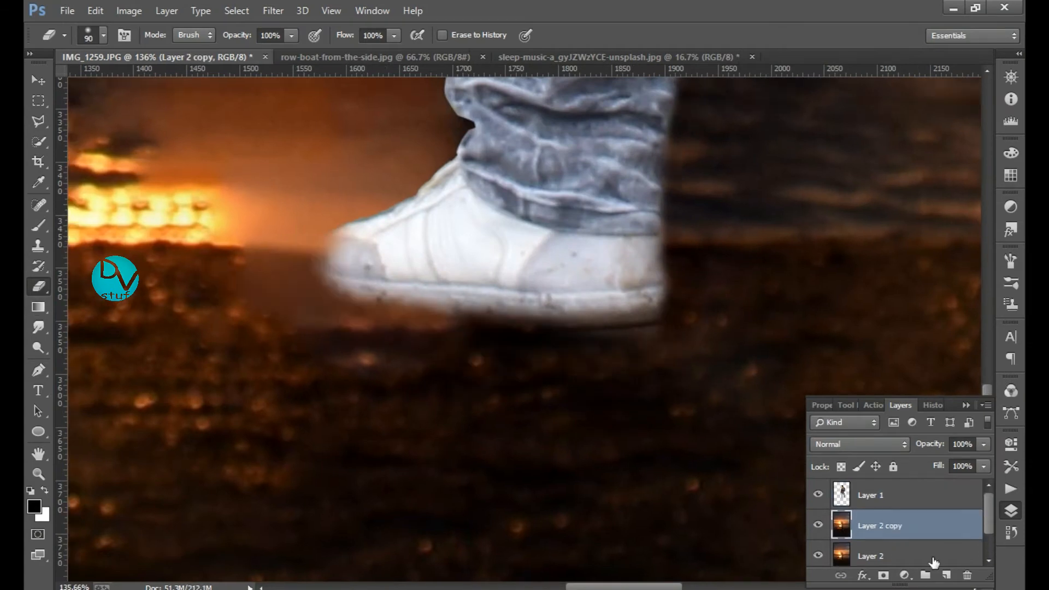
pyautogui.press('v')
pyautogui.moveTo(932, 333); pyautogui.dragTo(773, 310)
pyautogui.moveTo(614, 312)
pyautogui.mouseDown()
pyautogui.moveTo(703, 319)
pyautogui.moveTo(601, 316)
pyautogui.mouseUp()
pyautogui.click(638, 326)
pyautogui.moveTo(551, 284); pyautogui.dragTo(550, 332)
# Erase the leftover haze on Layer 1 over the sand below and around the feet, using 1000- and 250-pixel Erasers
pyautogui.press('e')
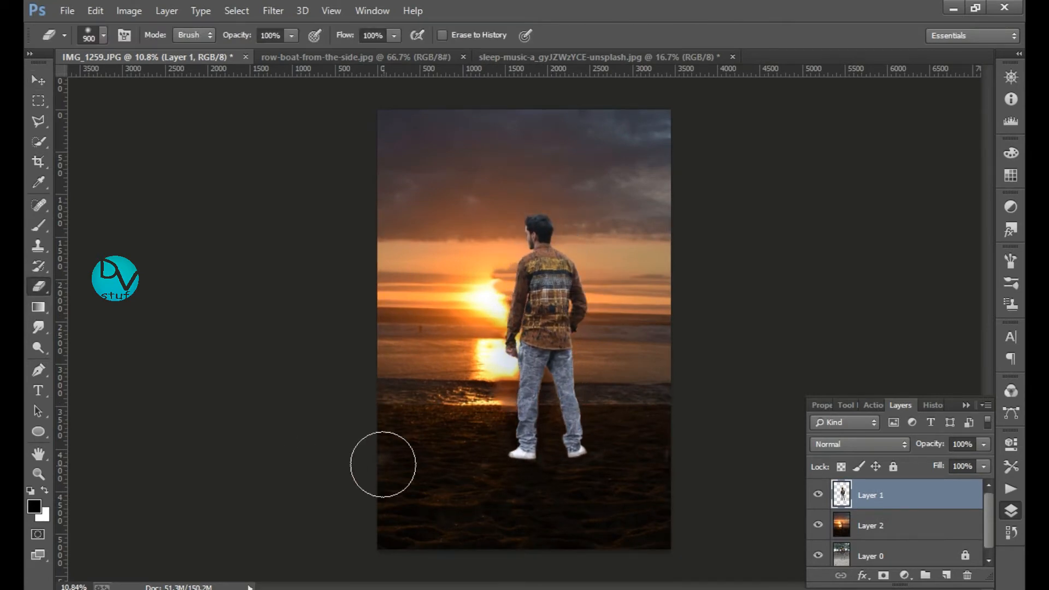
pyautogui.moveTo(556, 514); pyautogui.dragTo(653, 519)
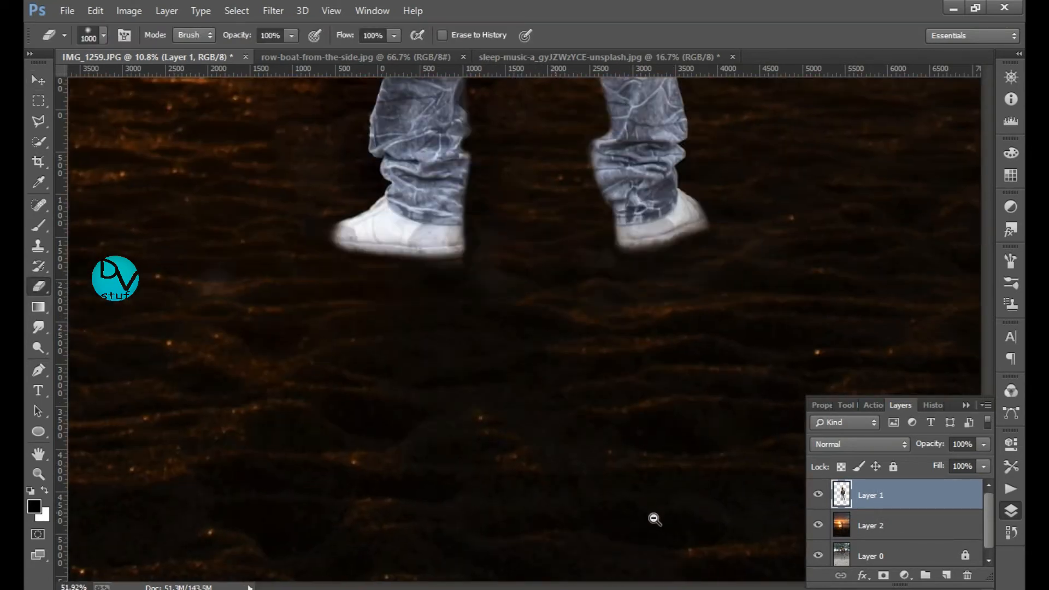
pyautogui.press('[')
pyautogui.press('[')
pyautogui.press('[')
pyautogui.press('[')
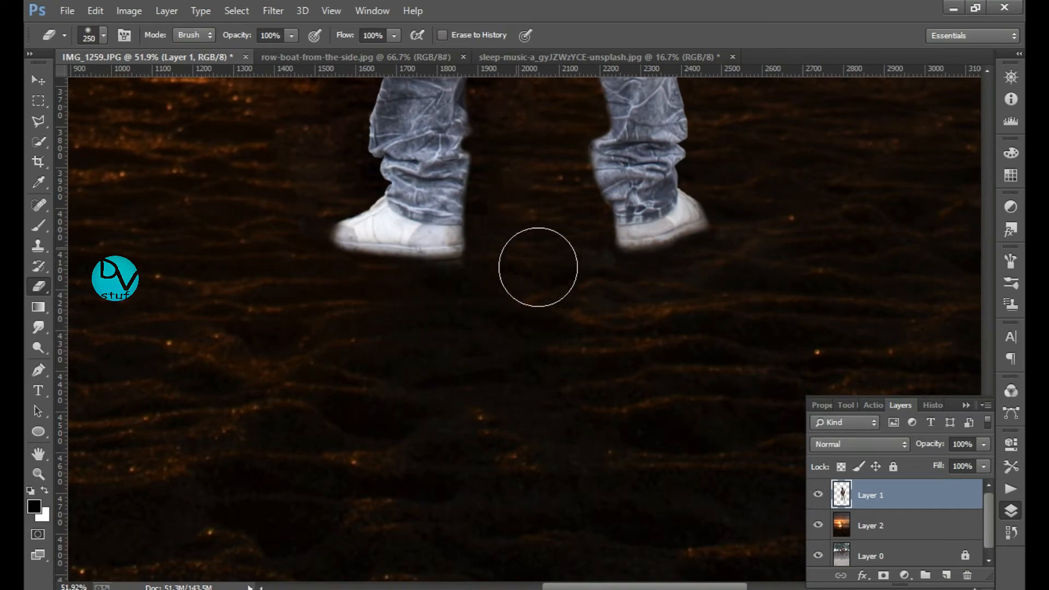
pyautogui.moveTo(667, 322)
pyautogui.mouseDown()
pyautogui.moveTo(529, 309)
pyautogui.moveTo(677, 306)
pyautogui.mouseUp()
# Smudge the top and front hair edge with a 45-pixel irregular Smudge brush at 37% strength
pyautogui.click(39, 327)
pyautogui.moveTo(485, 228)
pyautogui.mouseDown()
pyautogui.moveTo(473, 401)
pyautogui.moveTo(487, 512)
pyautogui.mouseUp()
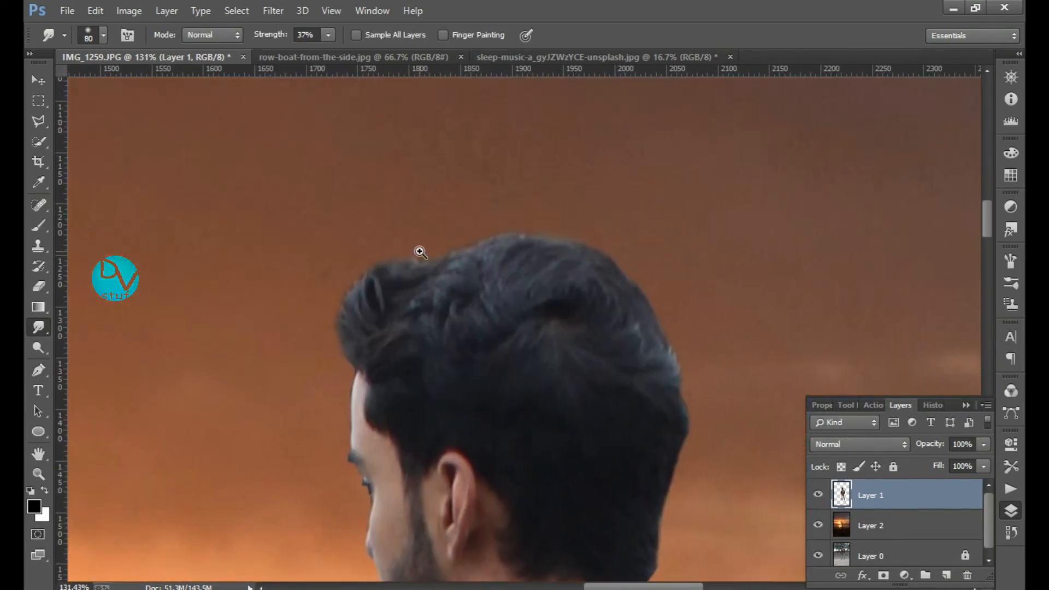
pyautogui.moveTo(419, 252); pyautogui.dragTo(454, 254)
pyautogui.click(103, 35)
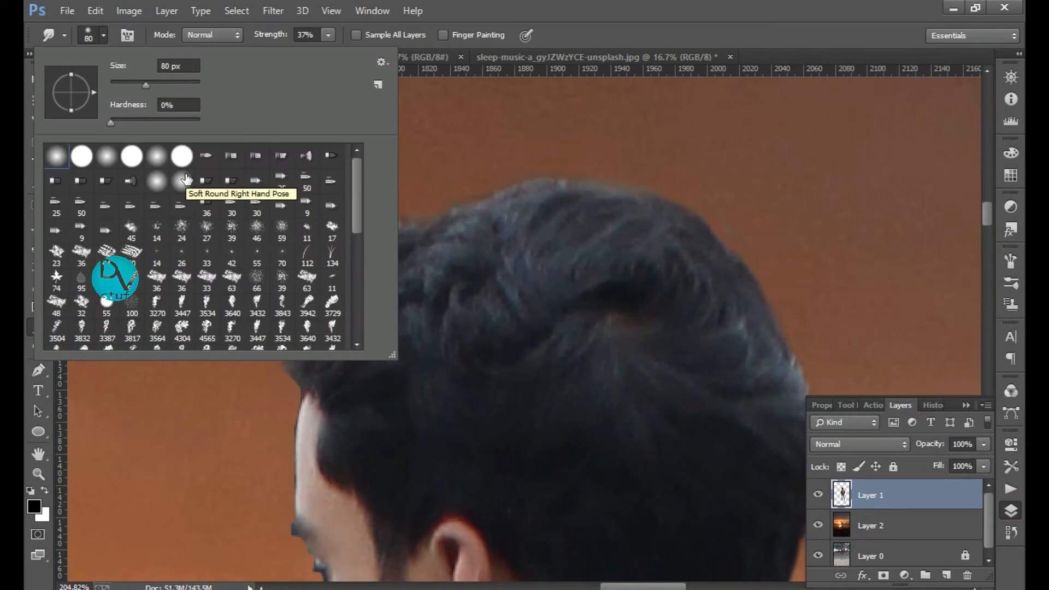
pyautogui.doubleClick(145, 238)
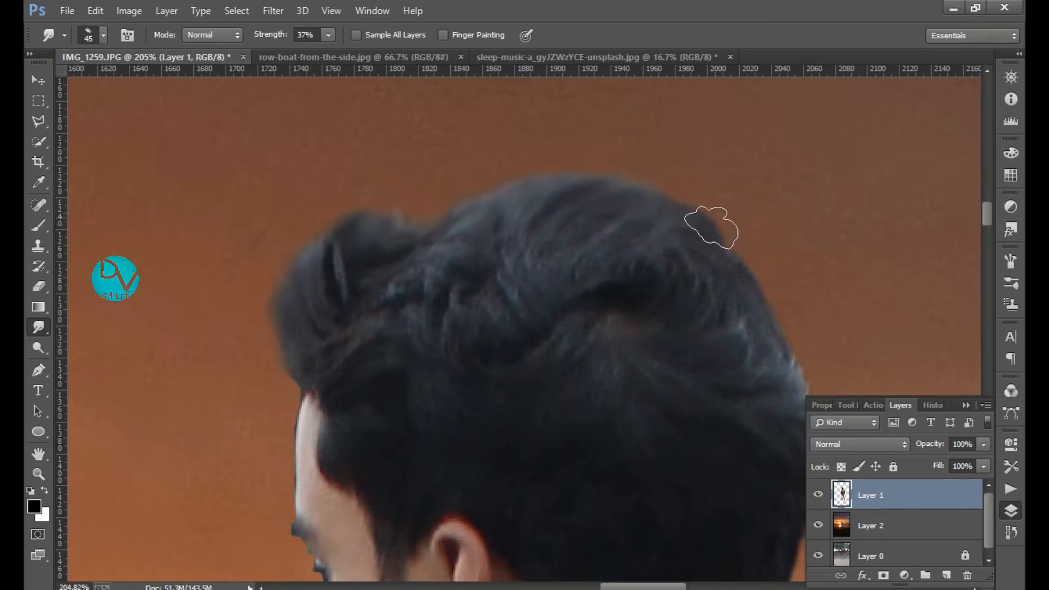
# Smudge the hair edge along the back of the head down towards the neck
pyautogui.moveTo(683, 468); pyautogui.dragTo(477, 422)
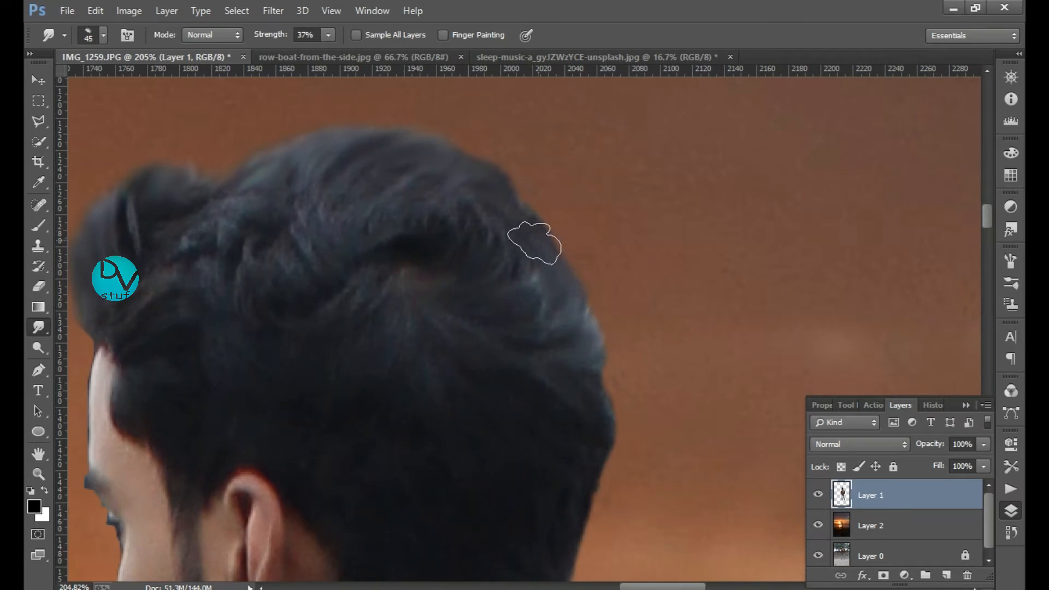
pyautogui.moveTo(534, 348); pyautogui.dragTo(405, 235)
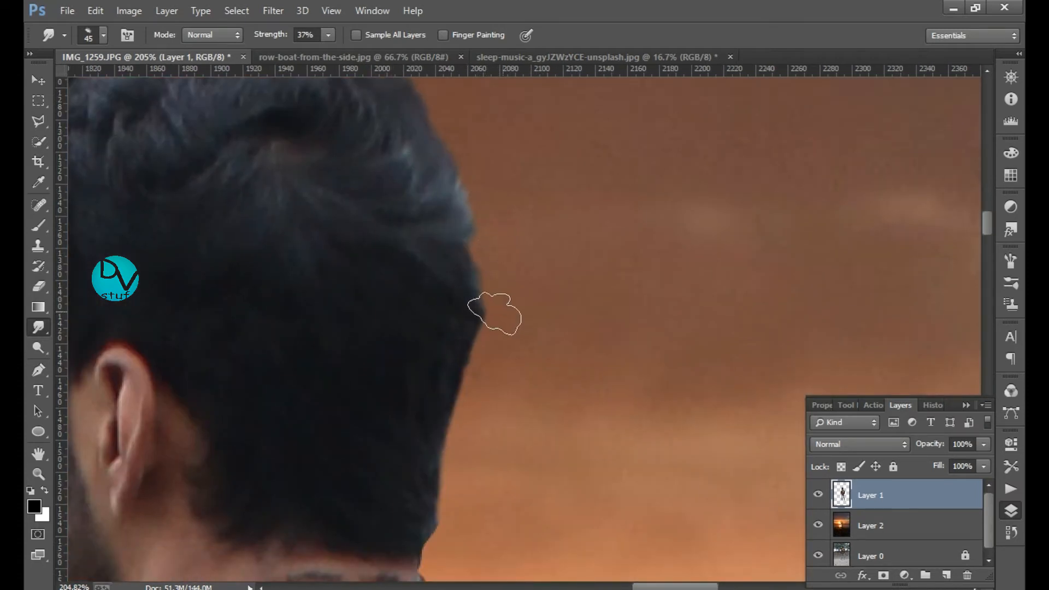
pyautogui.scroll(3, 544, 526)
pyautogui.moveTo(459, 535); pyautogui.dragTo(545, 371)
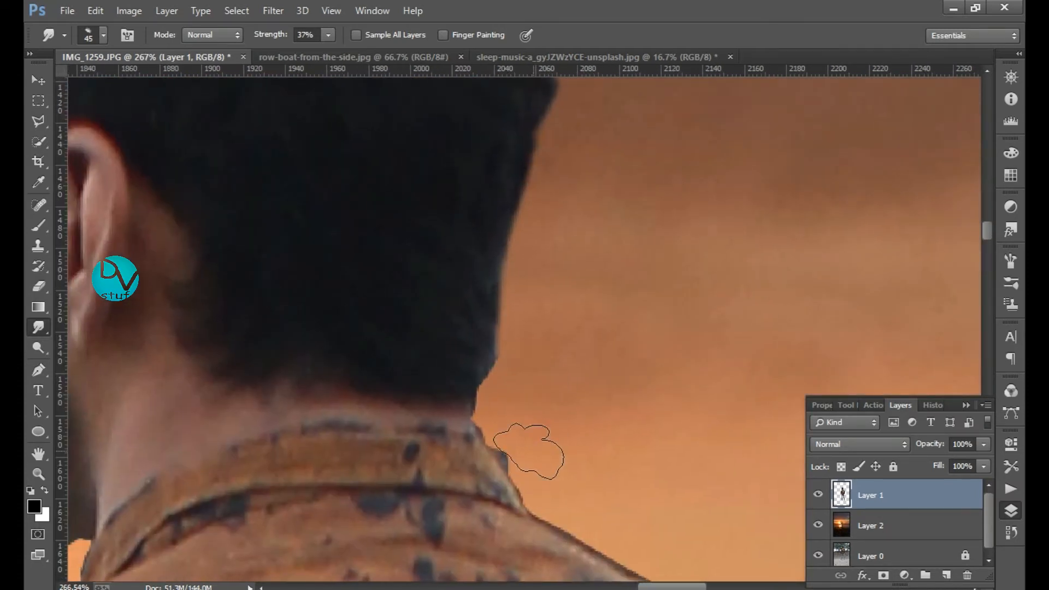
# Erase the pale bluish fringe along the outer edge of the man's right sleeve on Layer 1 with a 45-pixel Eraser
pyautogui.moveTo(533, 467)
pyautogui.mouseDown()
pyautogui.moveTo(520, 358)
pyautogui.moveTo(389, 344)
pyautogui.mouseUp()
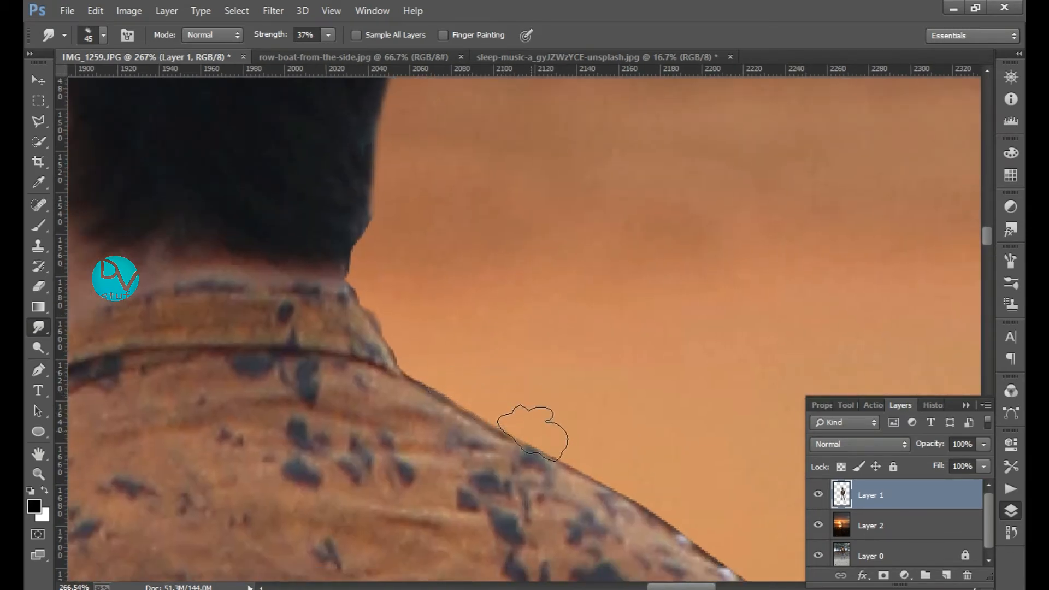
pyautogui.moveTo(602, 431)
pyautogui.mouseDown()
pyautogui.moveTo(403, 241)
pyautogui.moveTo(345, 159)
pyautogui.mouseUp()
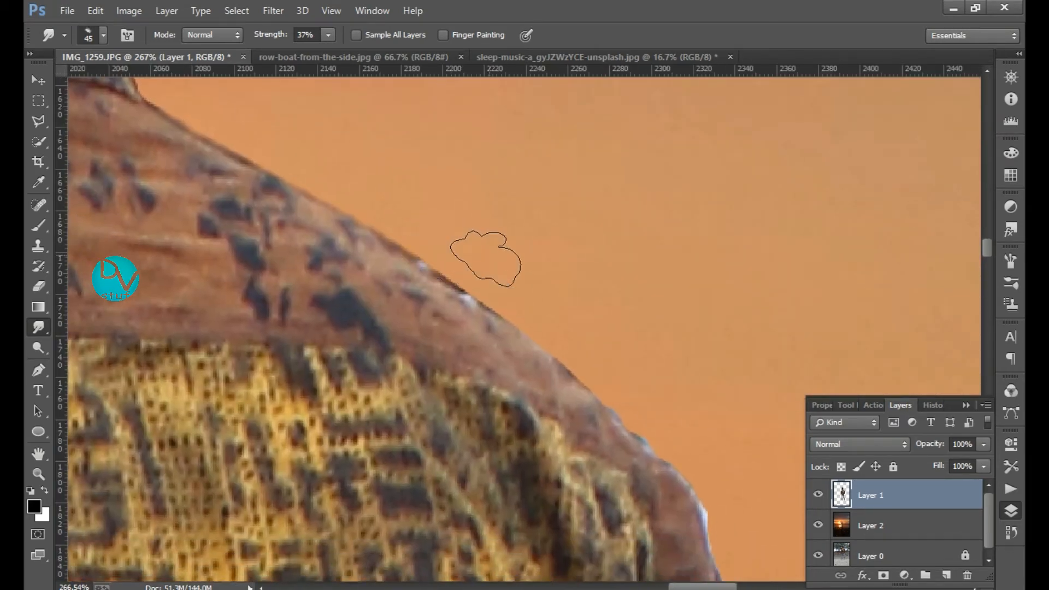
pyautogui.moveTo(671, 506); pyautogui.dragTo(433, 199)
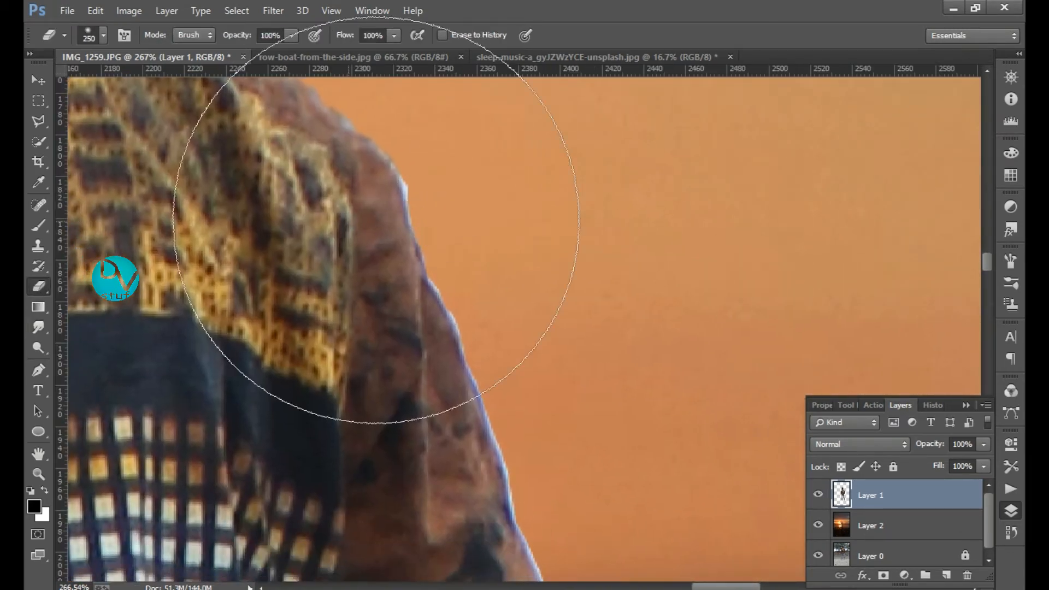
pyautogui.press('p')
pyautogui.click(38, 286)
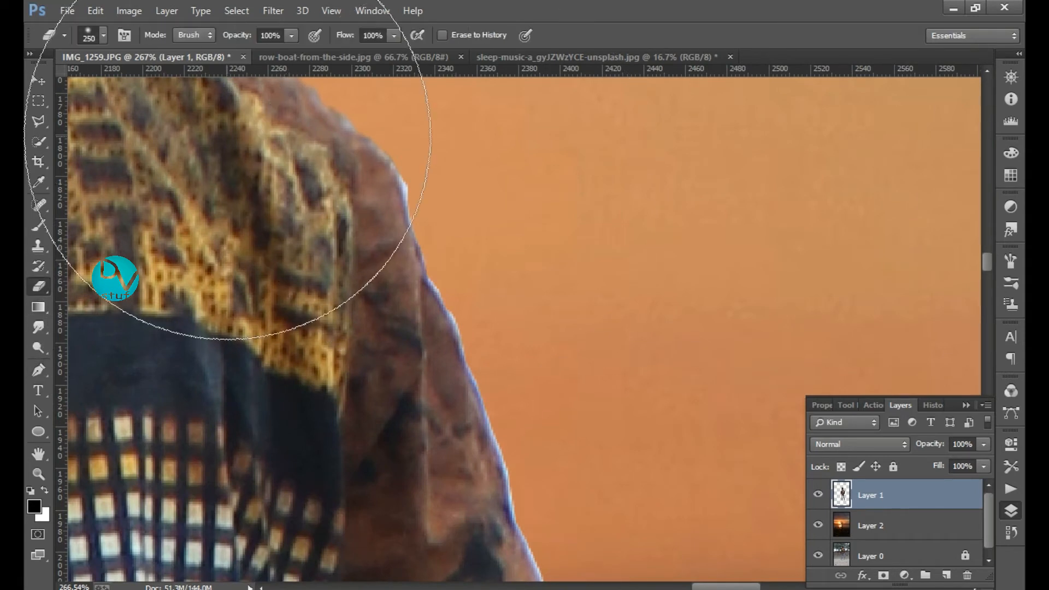
pyautogui.click(103, 36)
pyautogui.click(104, 38)
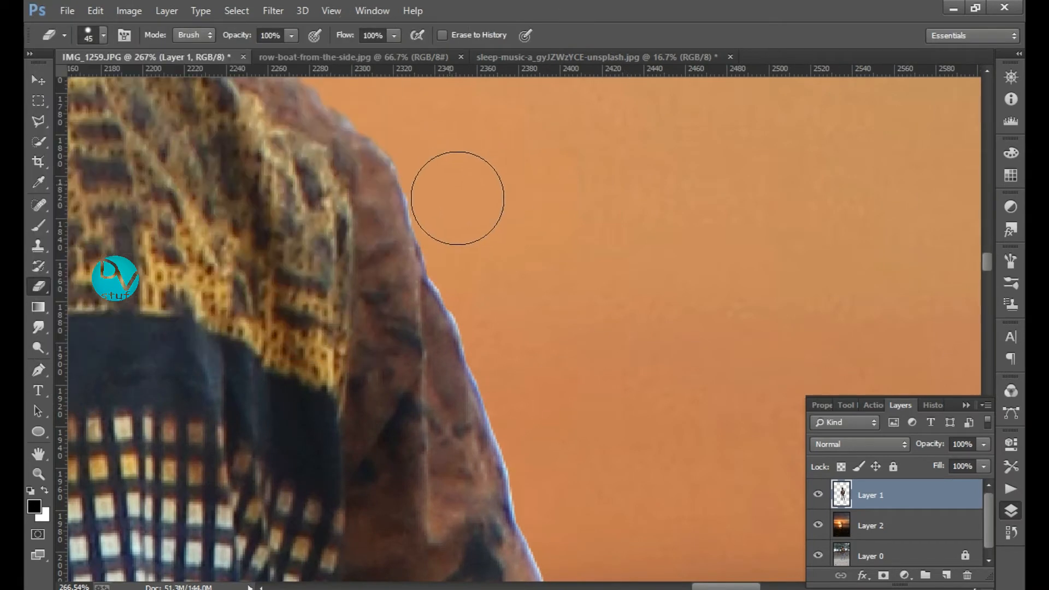
pyautogui.moveTo(618, 458); pyautogui.dragTo(403, 272)
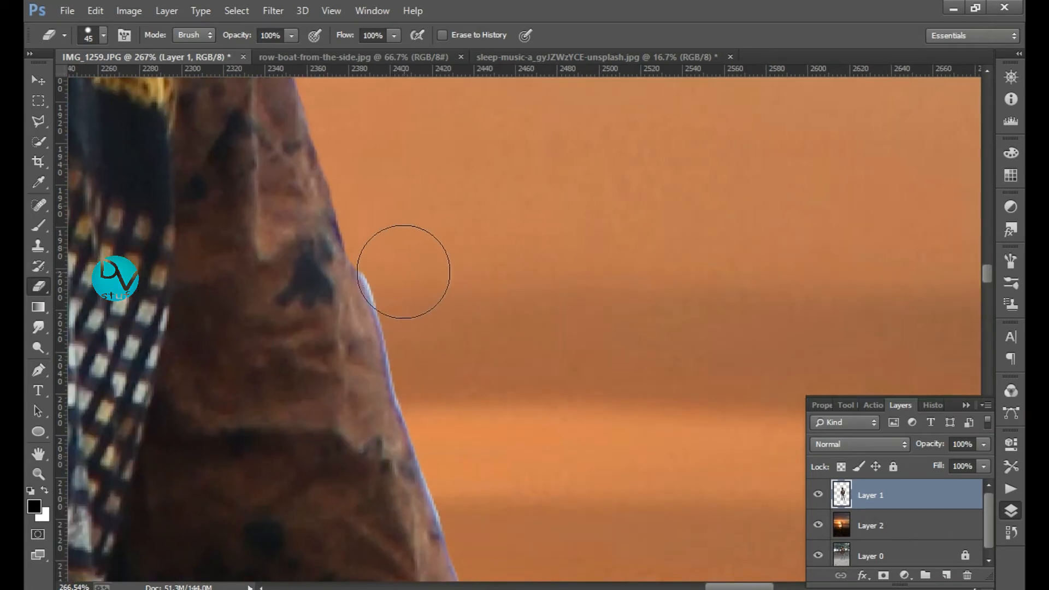
pyautogui.moveTo(559, 443); pyautogui.dragTo(460, 192)
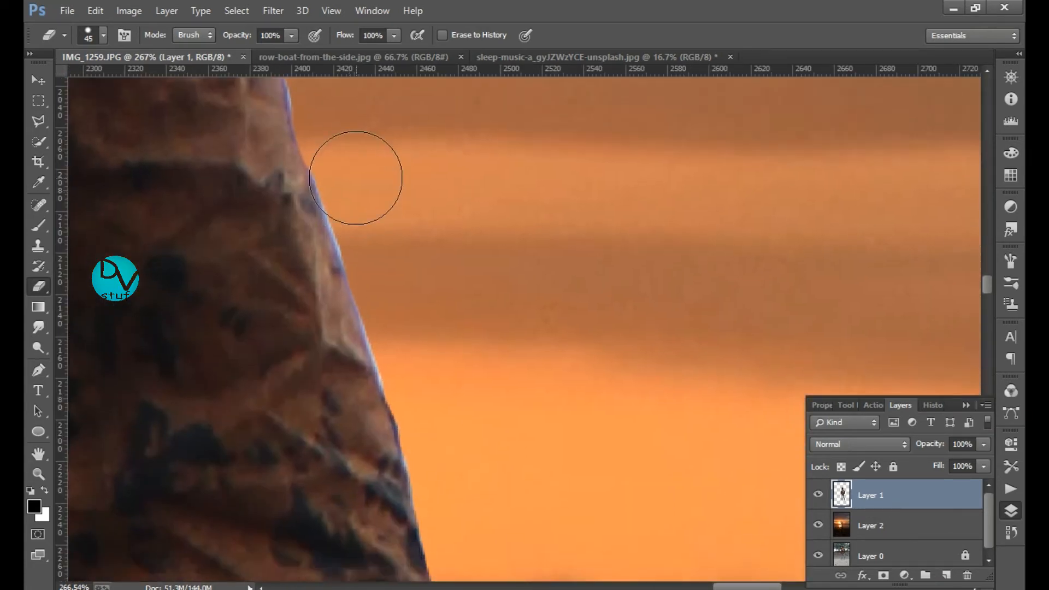
pyautogui.scroll(-10, 536, 499)
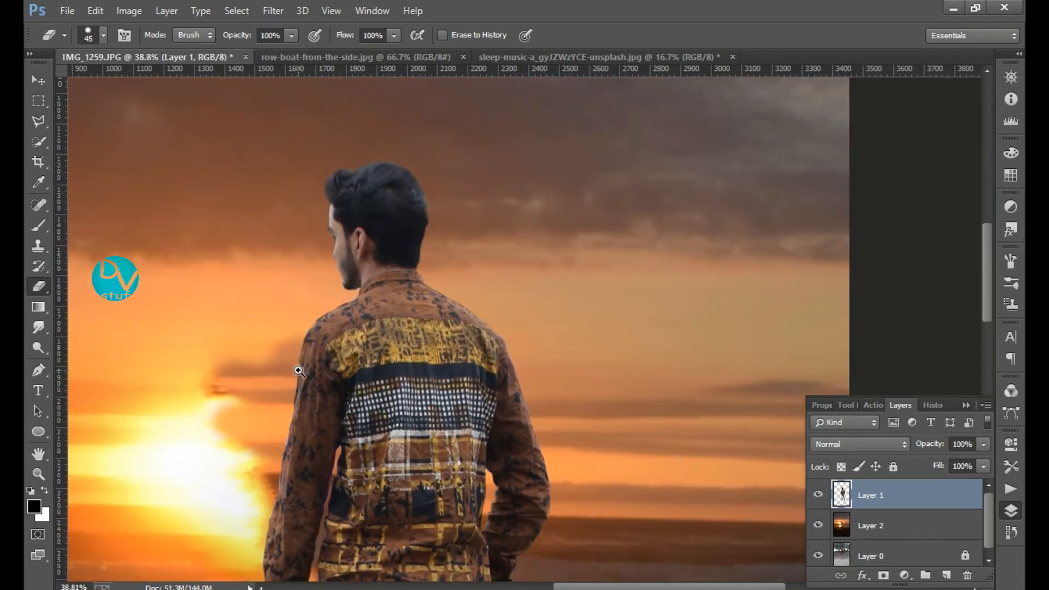
# Move the man on Layer 1 down and to the left so that his feet stand on the dark sand
pyautogui.scroll(-1, 419, 392)
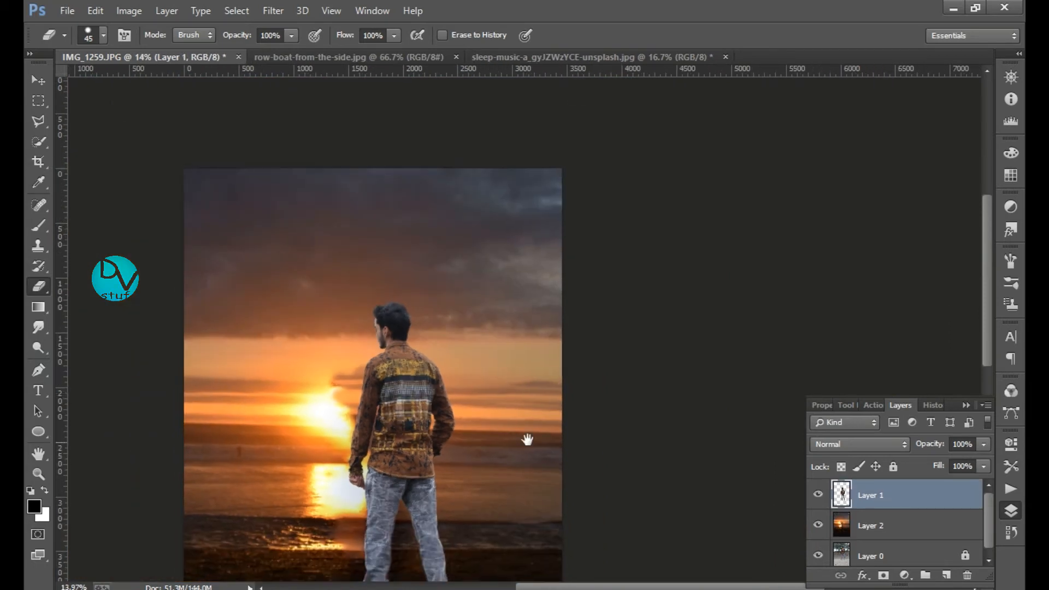
pyautogui.hscroll(-3, 696, 346)
pyautogui.press('v')
pyautogui.moveTo(503, 244)
pyautogui.mouseDown()
pyautogui.moveTo(467, 281)
pyautogui.moveTo(489, 288)
pyautogui.moveTo(519, 273)
pyautogui.moveTo(470, 268)
pyautogui.moveTo(478, 289)
pyautogui.mouseUp()
pyautogui.scroll(5, 678, 443)
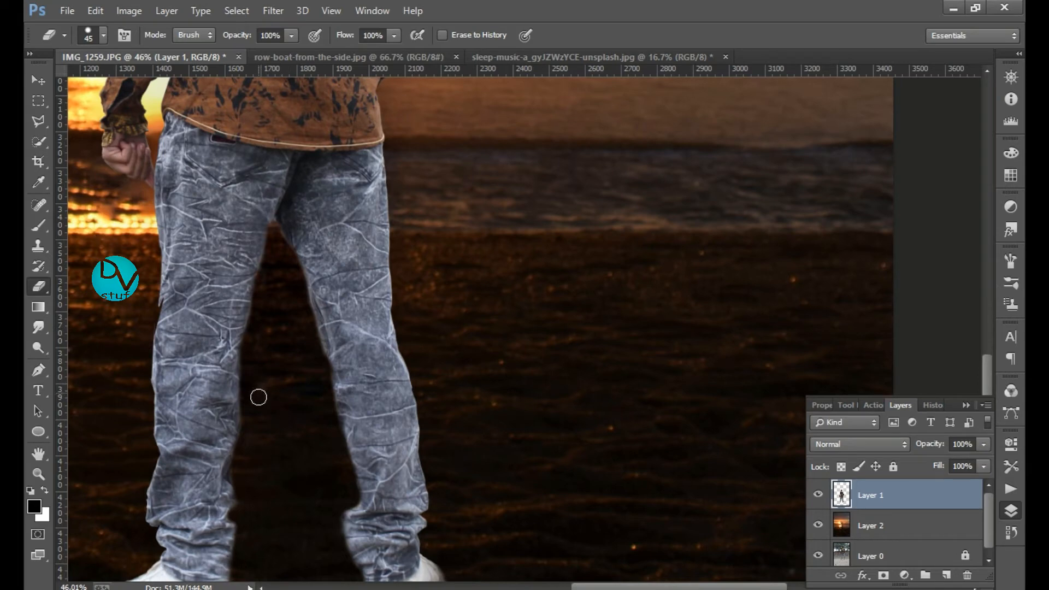
pyautogui.hotkey('ctrl', '0')
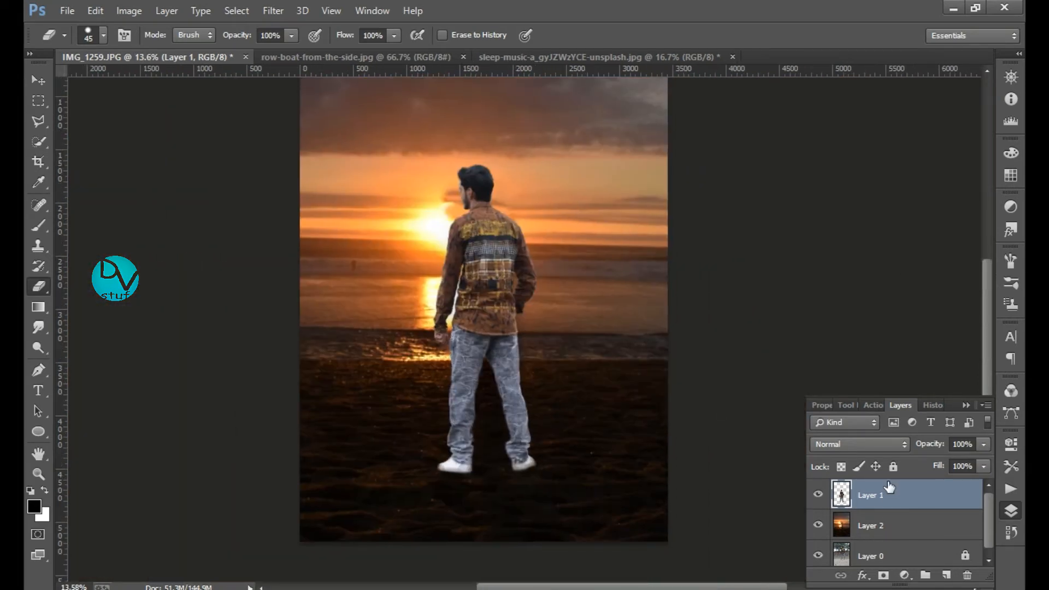
# Enlarge the man on Layer 1 to about 105.09% width and 107.51% height and position him slightly lower
pyautogui.click(40, 85)
pyautogui.moveTo(640, 165)
pyautogui.mouseDown()
pyautogui.moveTo(642, 137)
pyautogui.moveTo(657, 130)
pyautogui.mouseUp()
pyautogui.moveTo(507, 248)
pyautogui.mouseDown()
pyautogui.moveTo(497, 297)
pyautogui.moveTo(496, 266)
pyautogui.moveTo(504, 275)
pyautogui.mouseUp()
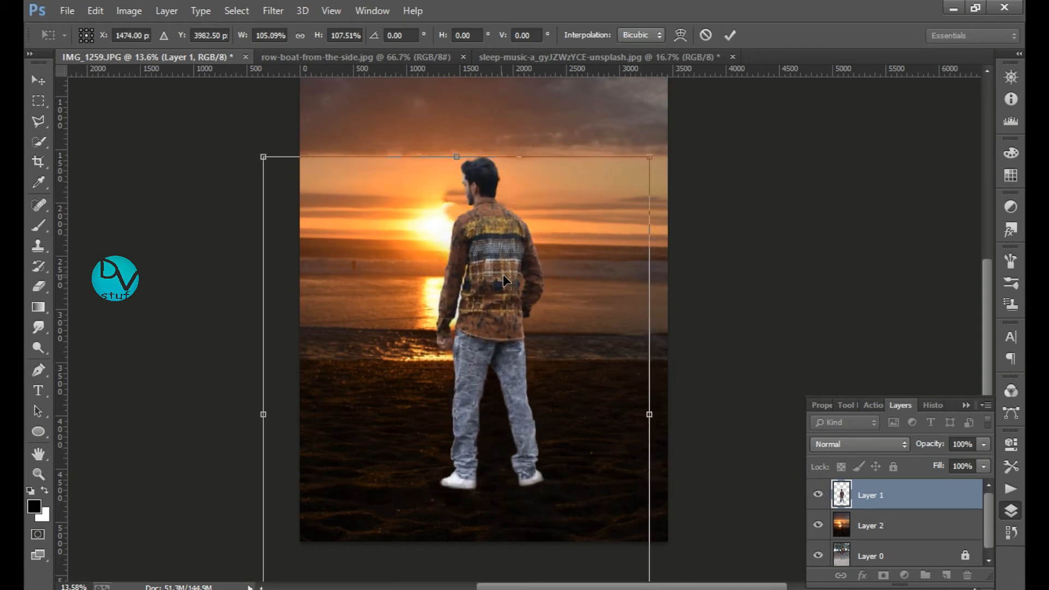
pyautogui.press('Return')
# Nudge the man on Layer 1 slightly upward on the beach
pyautogui.scroll(-2, 719, 359)
pyautogui.scroll(1, 733, 339)
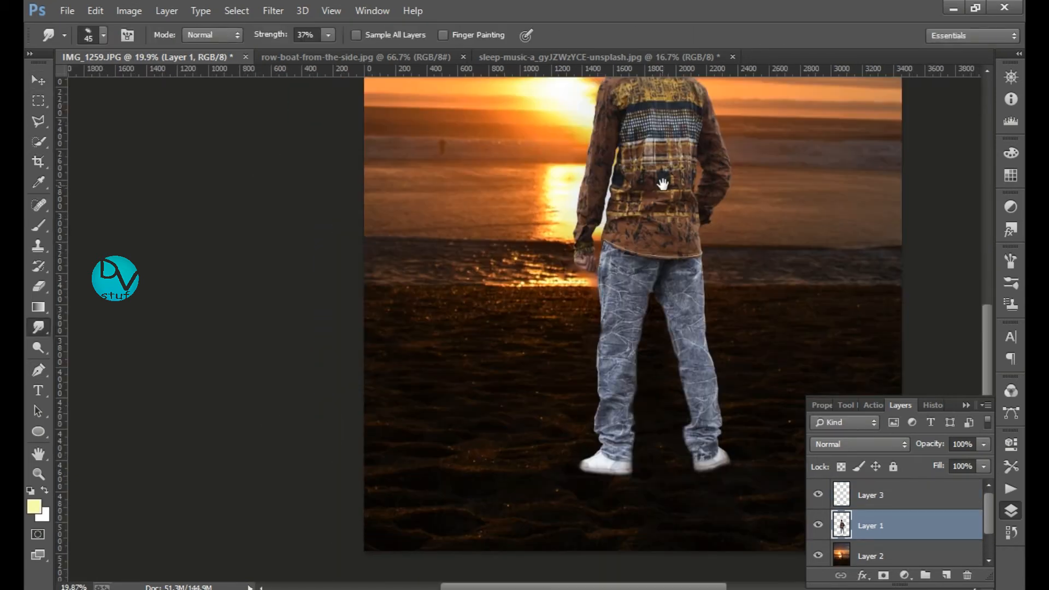
pyautogui.moveTo(679, 227)
pyautogui.mouseDown()
pyautogui.moveTo(562, 284)
pyautogui.moveTo(499, 297)
pyautogui.moveTo(461, 271)
pyautogui.mouseUp()
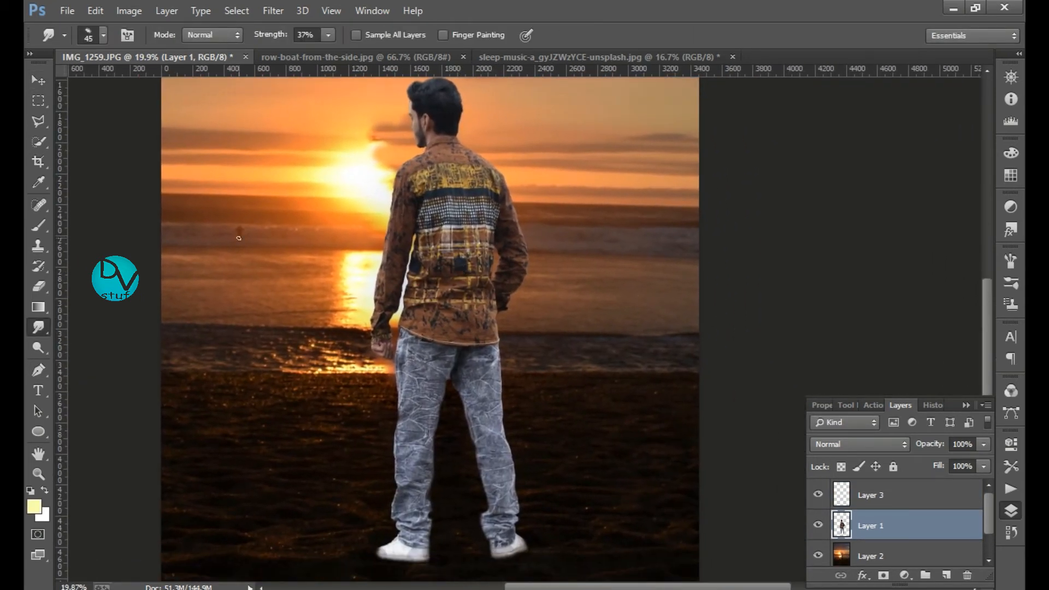
pyautogui.press('v')
pyautogui.moveTo(452, 213)
pyautogui.mouseDown()
pyautogui.moveTo(555, 212)
pyautogui.moveTo(443, 220)
pyautogui.moveTo(483, 239)
pyautogui.mouseUp()
pyautogui.scroll(-3, 616, 359)
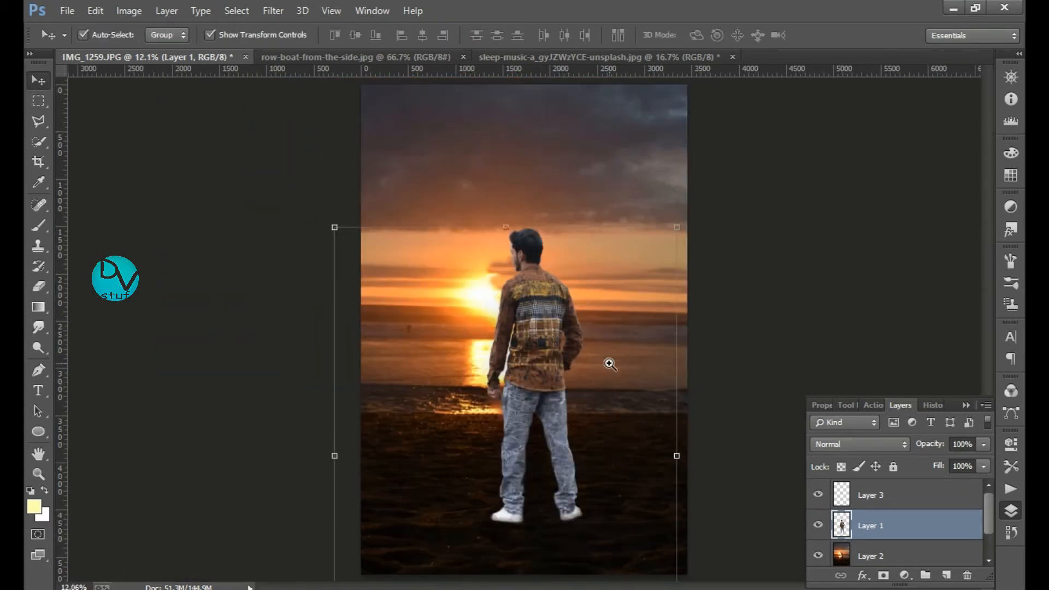
# Narrow the sunset background on Layer 2 to 95.60% width and shift it slightly right and up behind the man
pyautogui.click(918, 555)
pyautogui.moveTo(334, 325)
pyautogui.mouseDown()
pyautogui.moveTo(321, 323)
pyautogui.moveTo(352, 322)
pyautogui.mouseUp()
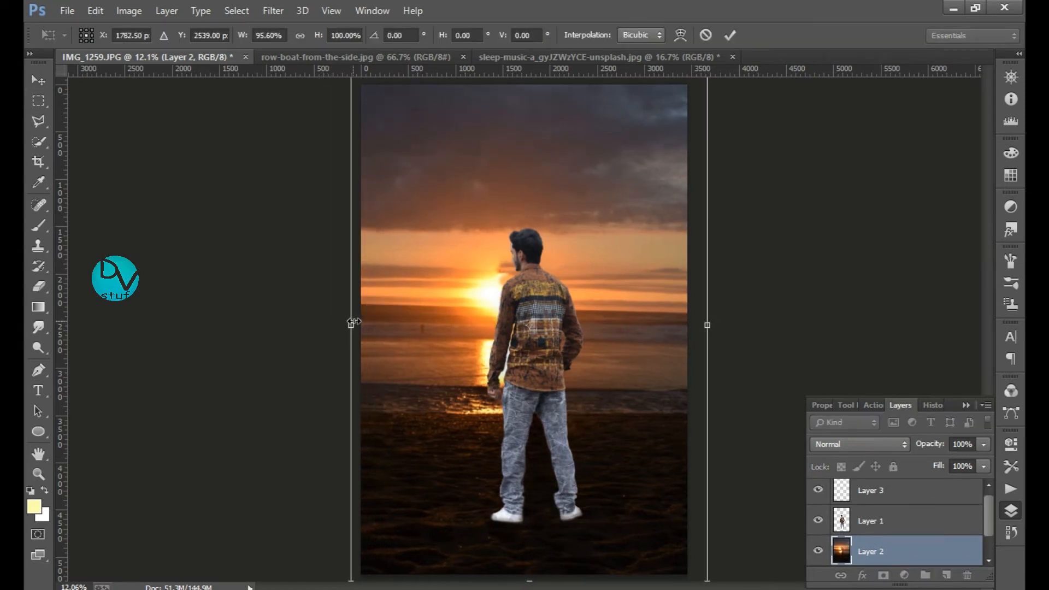
pyautogui.moveTo(535, 330); pyautogui.dragTo(547, 316)
pyautogui.press('Return')
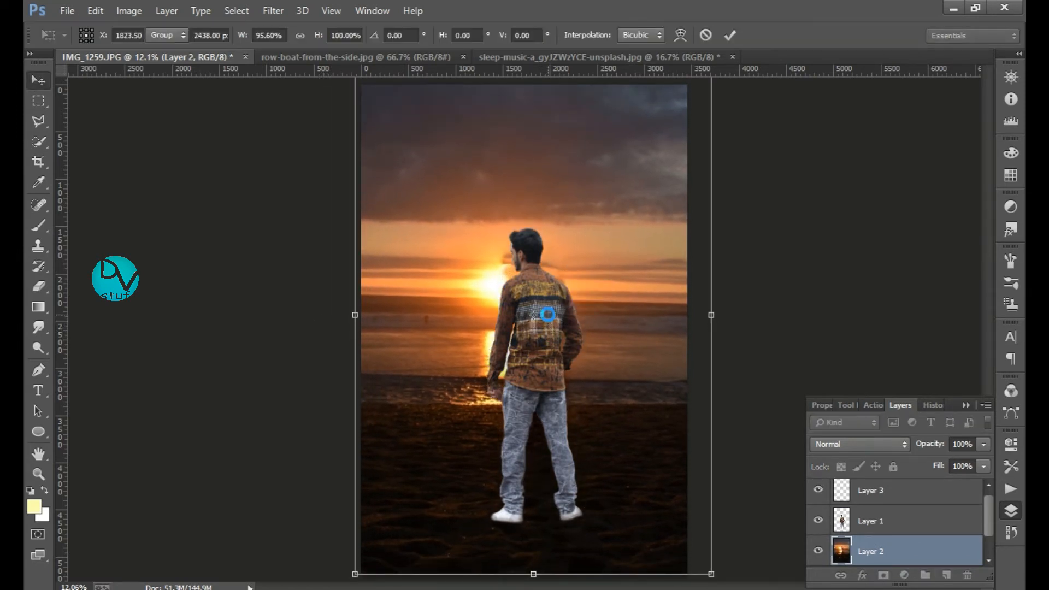
# Add a large soft yellow glow on Layer 3 over the man's back and the arm nearest the sun
pyautogui.click(872, 523)
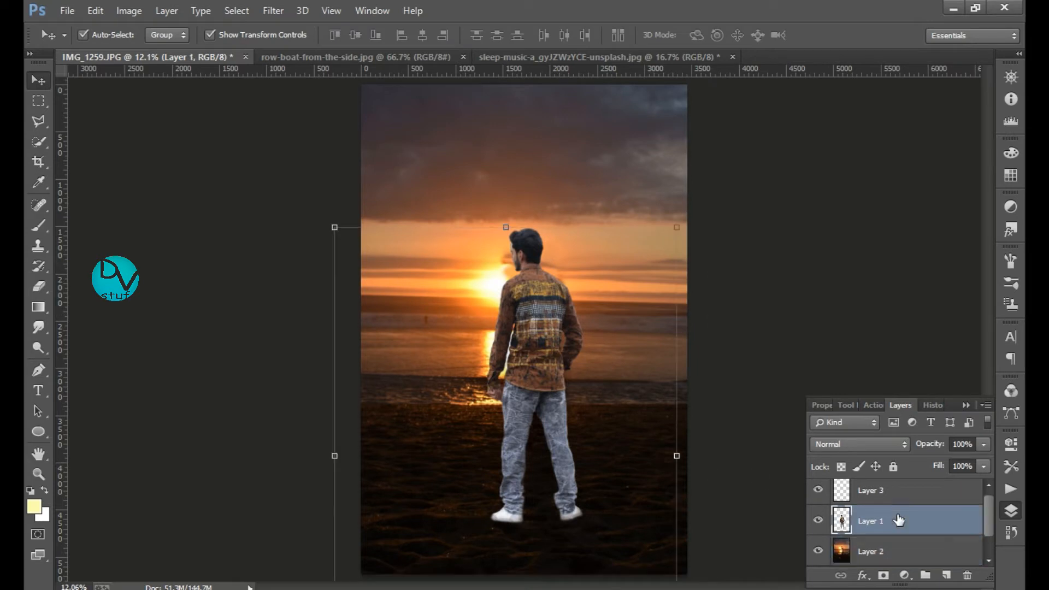
pyautogui.click(951, 501)
pyautogui.click(43, 229)
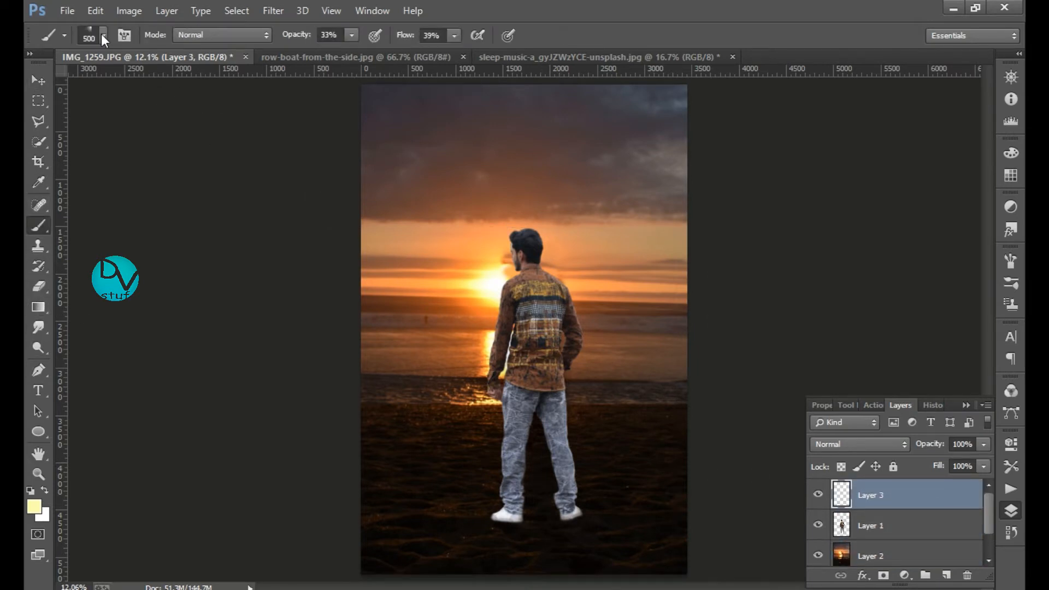
pyautogui.press('v')
pyautogui.press('g')
pyautogui.moveTo(466, 163)
pyautogui.mouseDown()
pyautogui.moveTo(530, 181)
pyautogui.moveTo(539, 271)
pyautogui.moveTo(572, 372)
pyautogui.moveTo(563, 374)
pyautogui.mouseUp()
pyautogui.press('v')
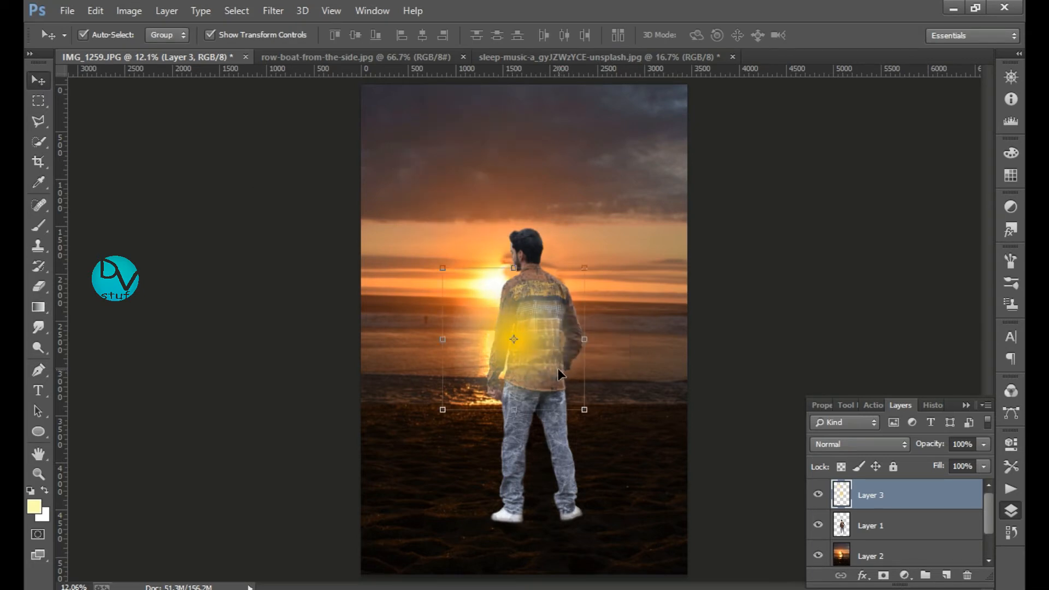
# Try the Overlay and Hard Light blend modes on the glow in Layer 3 and inspect the shirt up close
pyautogui.click(859, 444)
pyautogui.click(837, 228)
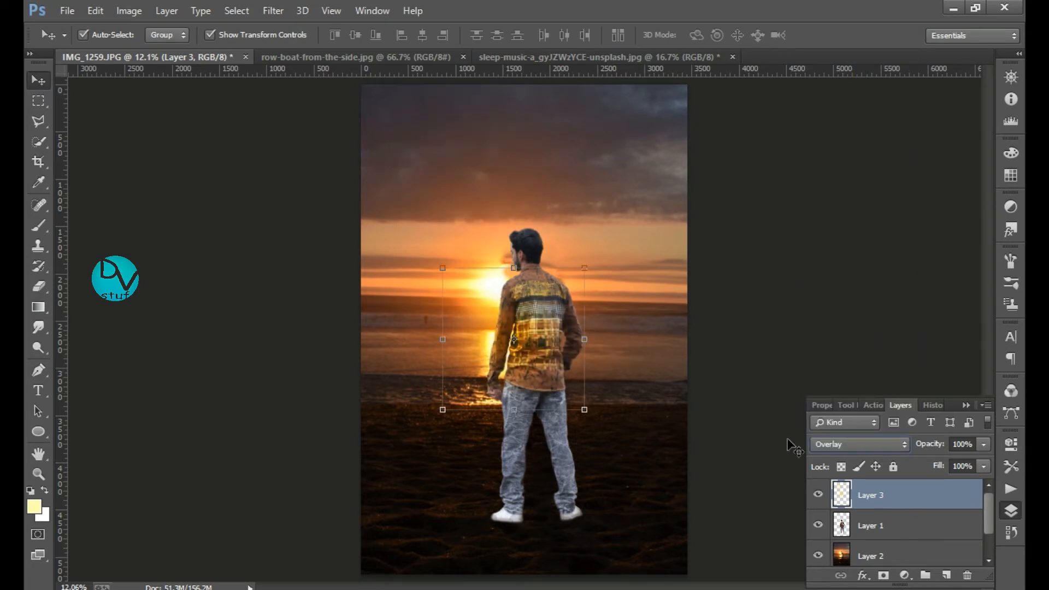
pyautogui.scroll(-2, 841, 447)
pyautogui.hotkey('ctrl', '+')
pyautogui.hotkey('ctrl', '+')
pyautogui.hotkey('ctrl', '+')
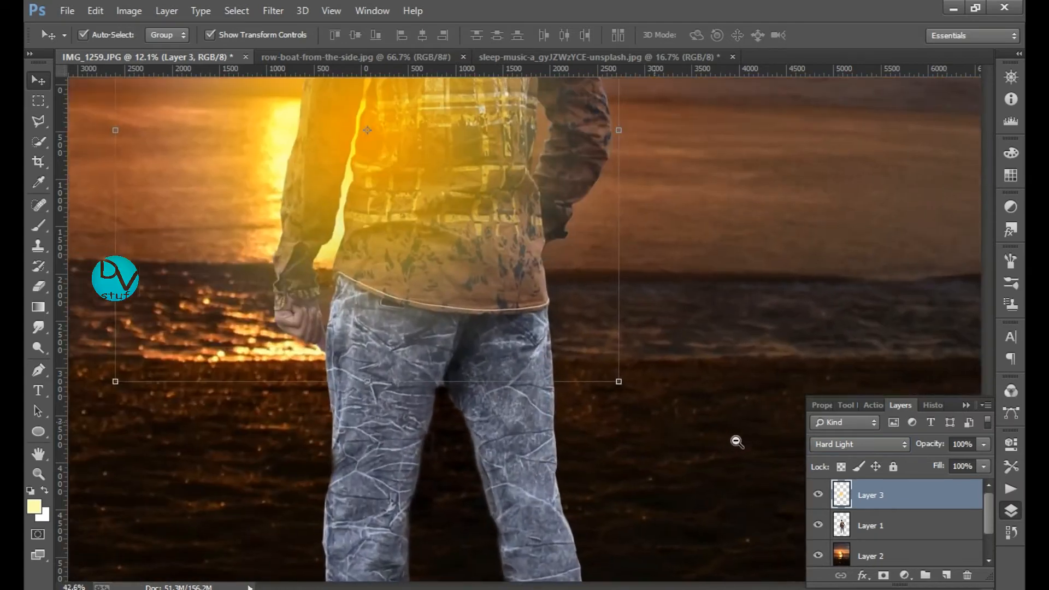
pyautogui.moveTo(737, 442); pyautogui.dragTo(702, 412)
pyautogui.scroll(2, 690, 377)
pyautogui.moveTo(309, 356); pyautogui.dragTo(546, 405)
# Set the glow on Layer 3 to the Screen blend mode with 67% opacity and 77% fill
pyautogui.click(853, 444)
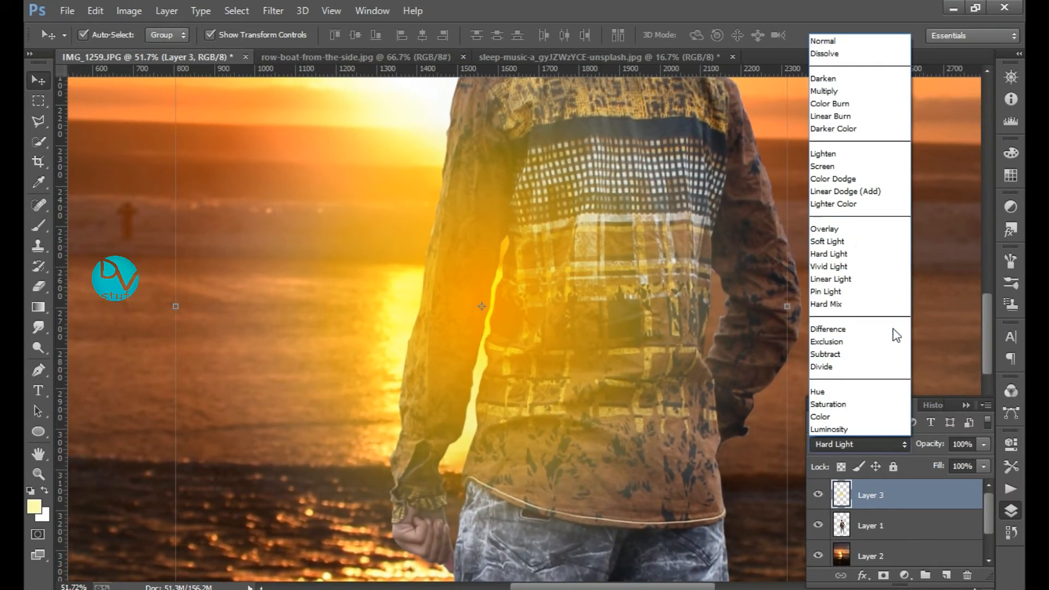
pyautogui.click(854, 244)
pyautogui.scroll(3, 881, 443)
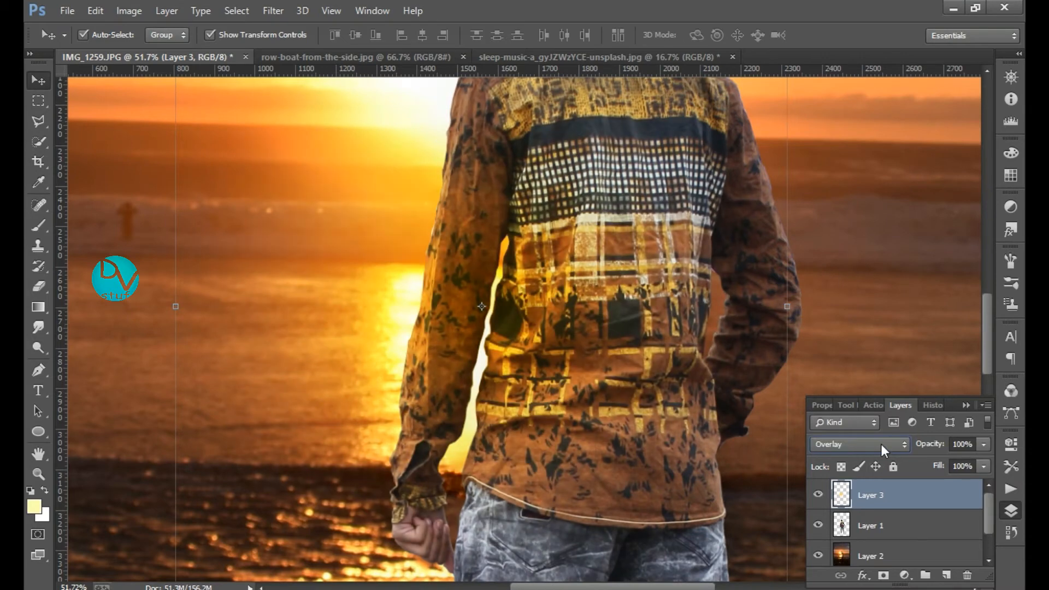
pyautogui.scroll(2, 880, 444)
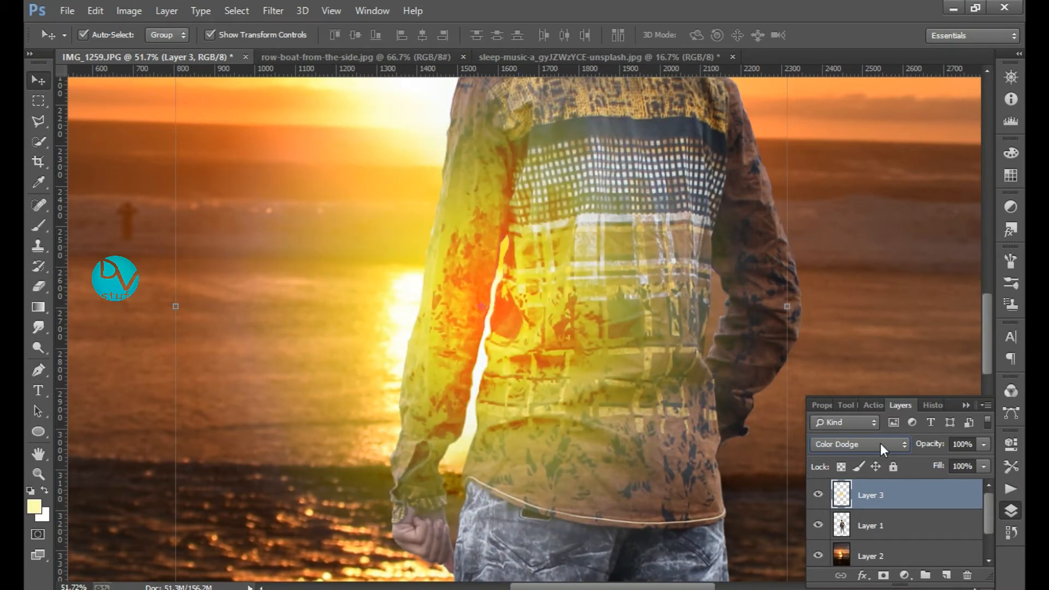
pyautogui.click(984, 445)
pyautogui.moveTo(986, 463); pyautogui.dragTo(965, 483)
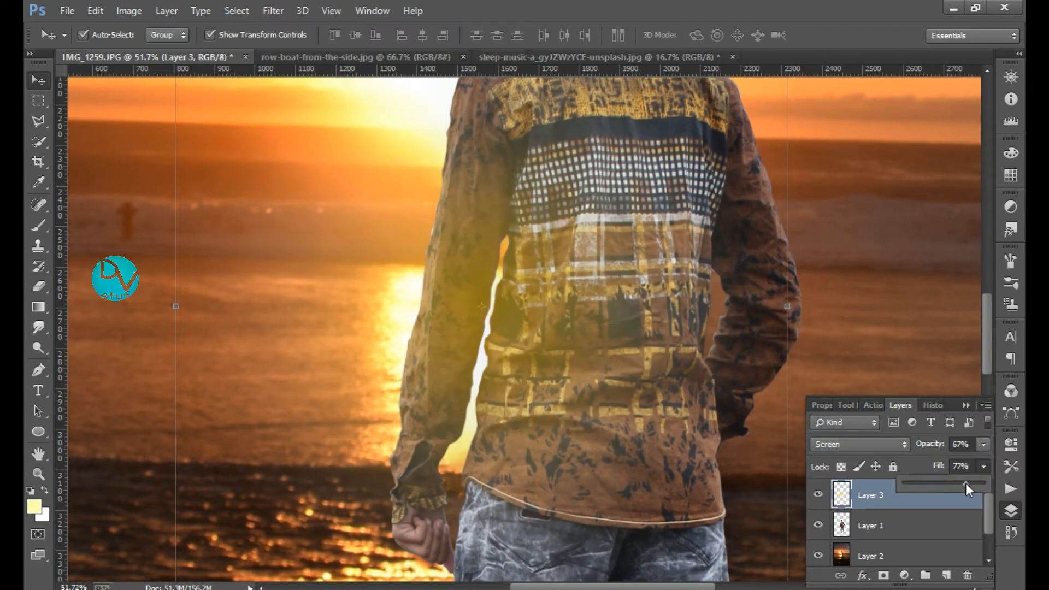
pyautogui.moveTo(855, 312); pyautogui.dragTo(612, 328)
# Try merging all visible layers into one, and undo the merge
pyautogui.click(851, 525)
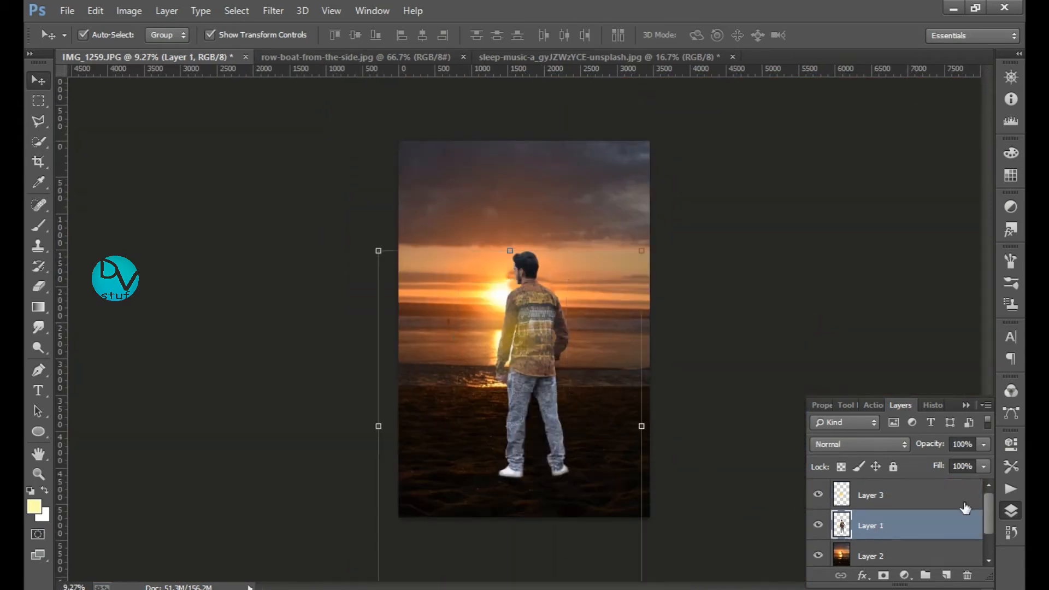
pyautogui.rightClick(923, 494)
pyautogui.click(660, 453)
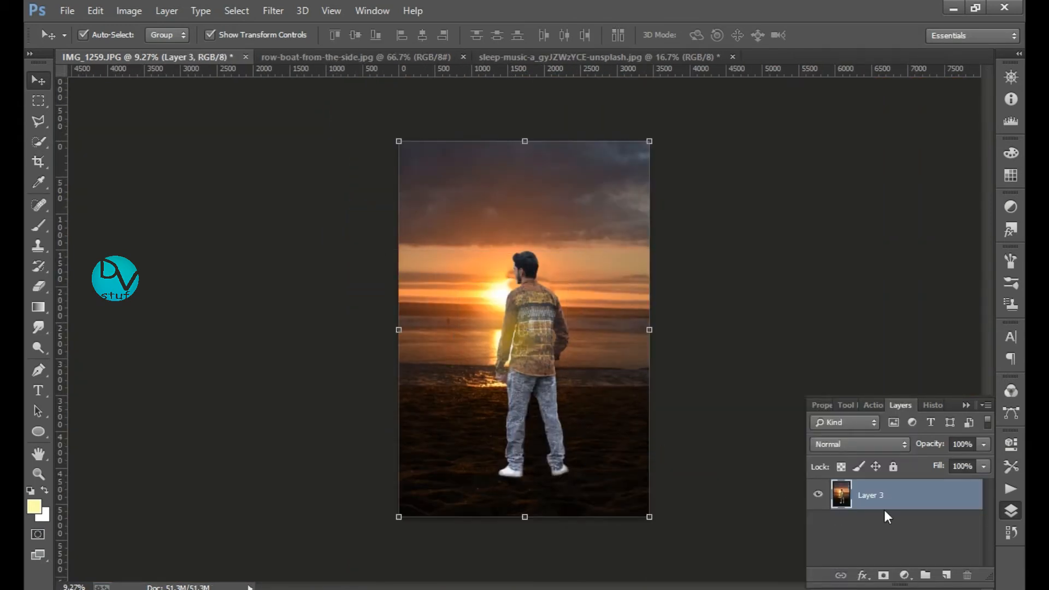
pyautogui.hotkey('ctrl', 'z')
# Merge the glow on Layer 3 with the man on Layer 1, keeping the background layers separate
pyautogui.click(899, 527)
pyautogui.keyDown('shift'); pyautogui.click(900, 495); pyautogui.keyUp('shift')
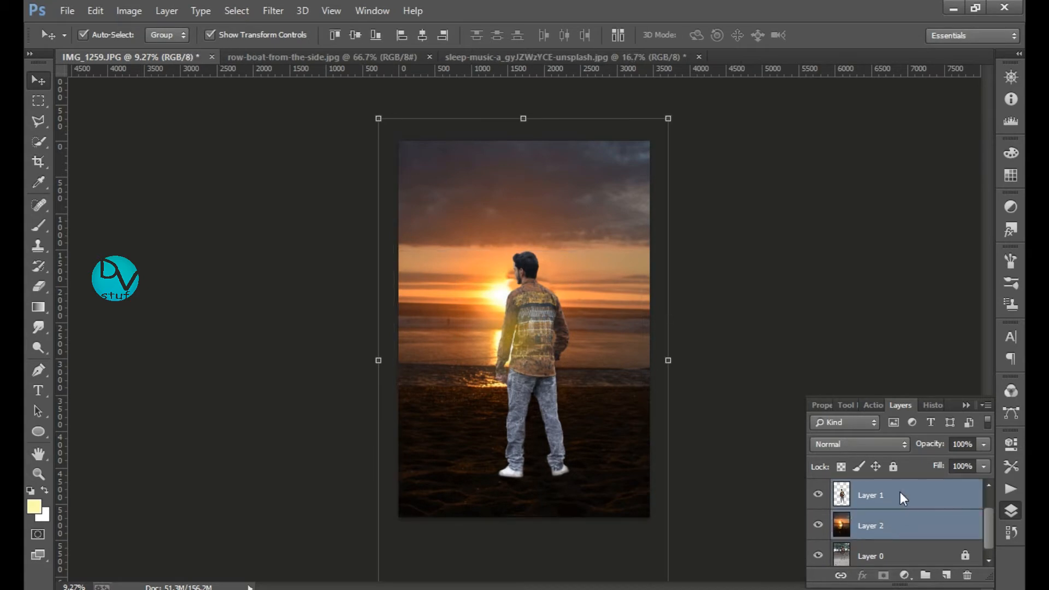
pyautogui.rightClick(900, 494)
pyautogui.press('Escape')
pyautogui.click(900, 496)
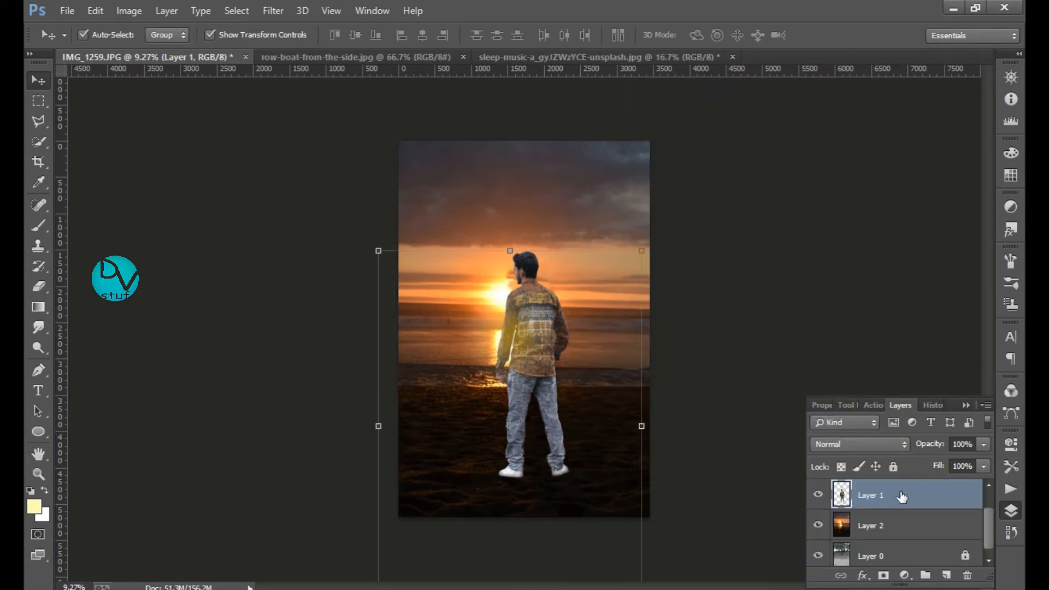
pyautogui.scroll(1, 902, 519)
pyautogui.rightClick(875, 501)
pyautogui.click(650, 444)
pyautogui.keyDown('ctrl'); pyautogui.click(482, 352); pyautogui.keyUp('ctrl')
# Enlarge the man on Layer 1 to about 109.03% width and 110.59% height, rotated 1.98°, and reposition him beside the sun
pyautogui.moveTo(565, 343)
pyautogui.mouseDown()
pyautogui.moveTo(586, 330)
pyautogui.moveTo(558, 348)
pyautogui.mouseUp()
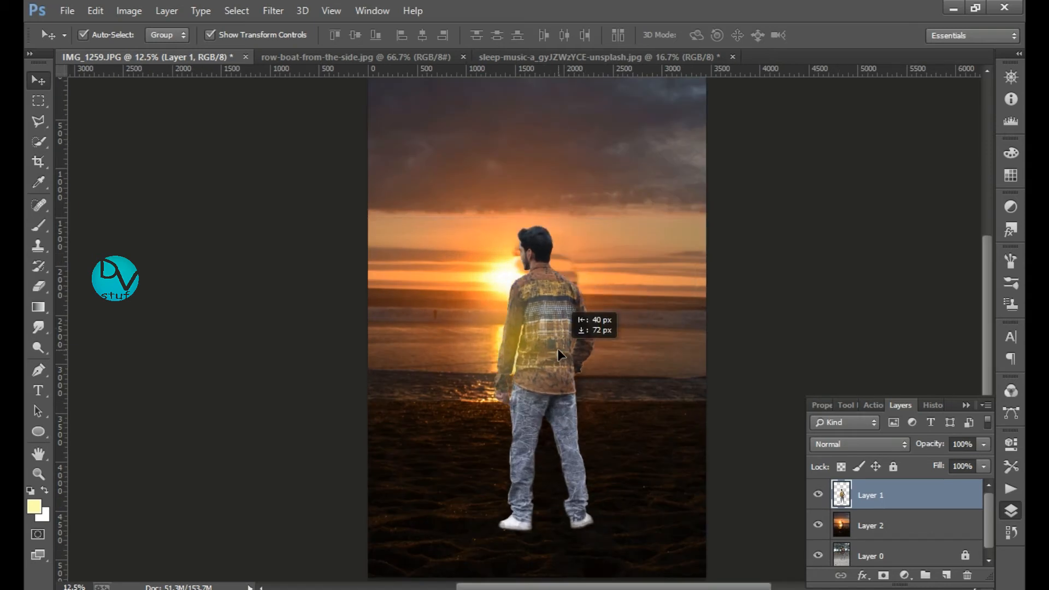
pyautogui.moveTo(693, 229); pyautogui.dragTo(721, 175)
pyautogui.moveTo(575, 306); pyautogui.dragTo(571, 327)
pyautogui.moveTo(529, 164); pyautogui.dragTo(536, 164)
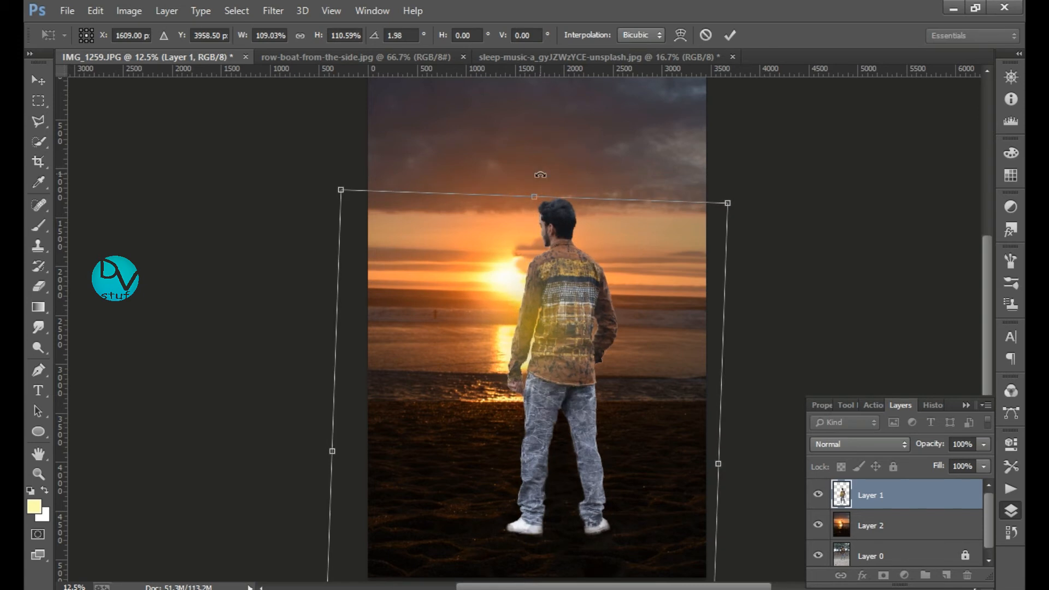
pyautogui.press('Return')
pyautogui.moveTo(565, 345); pyautogui.dragTo(555, 333)
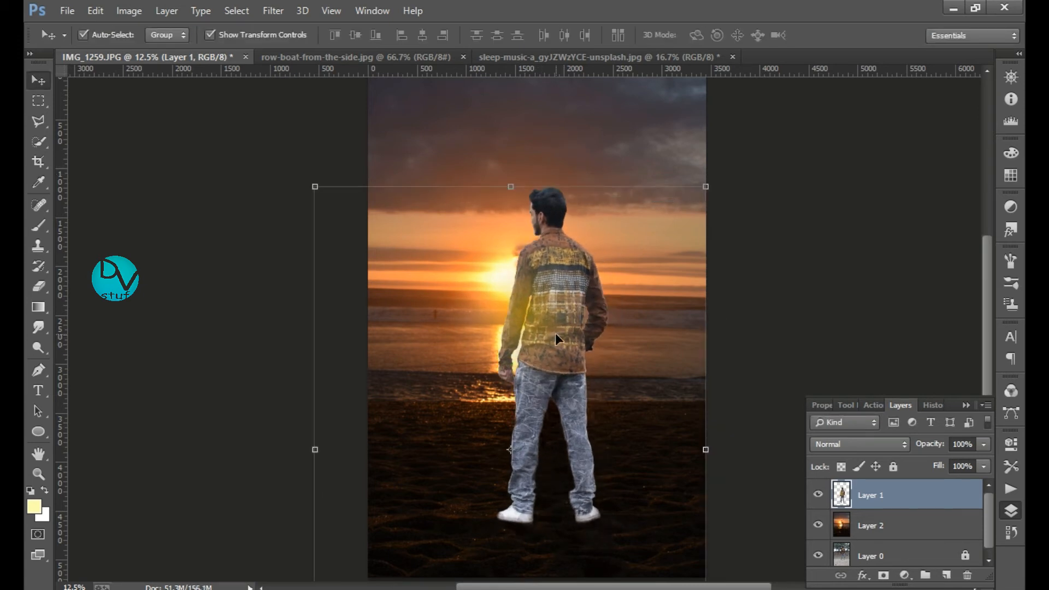
# Create a new layer above Layer 1 with a small soft yellow glow and place it over the man's back
pyautogui.click(946, 575)
pyautogui.click(38, 307)
pyautogui.press('v')
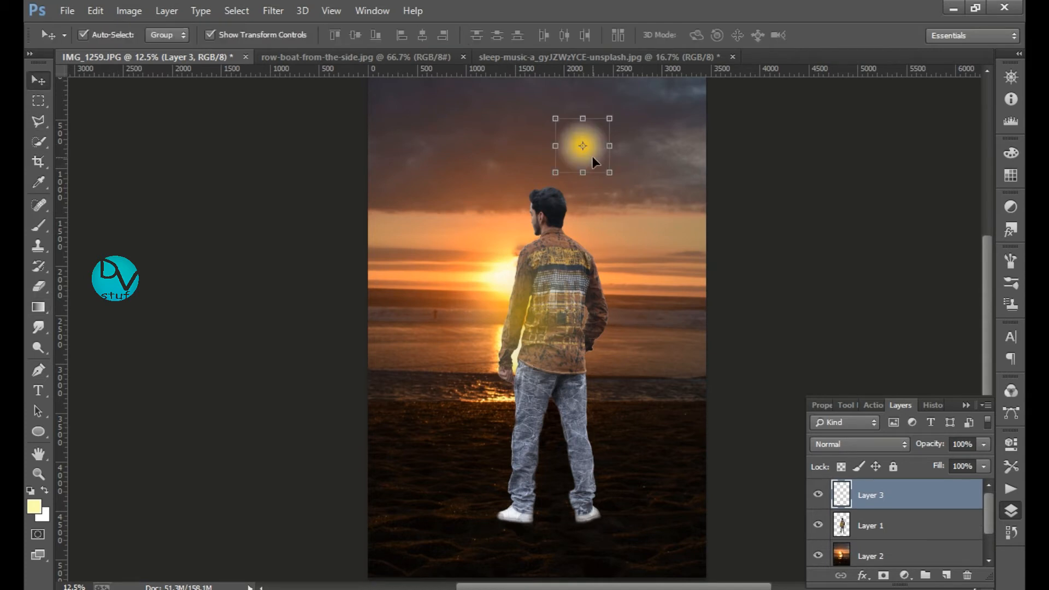
pyautogui.moveTo(590, 166); pyautogui.dragTo(579, 316)
# Enlarge the yellow glow over the man's back and right sleeve and set its blend mode to Screen
pyautogui.hotkey('ctrl', 't')
pyautogui.moveTo(590, 330); pyautogui.dragTo(615, 350)
pyautogui.press('Return')
pyautogui.click(860, 443)
pyautogui.click(827, 173)
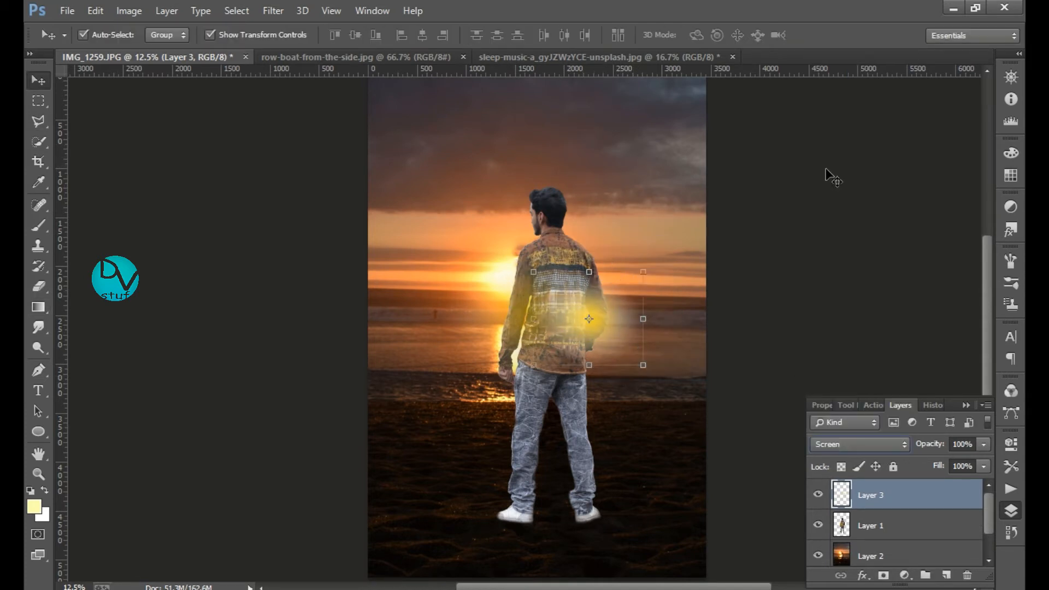
# Set the yellow glow on Layer 3 to Soft Light with 77% opacity and 89% fill
pyautogui.click(860, 444)
pyautogui.click(834, 243)
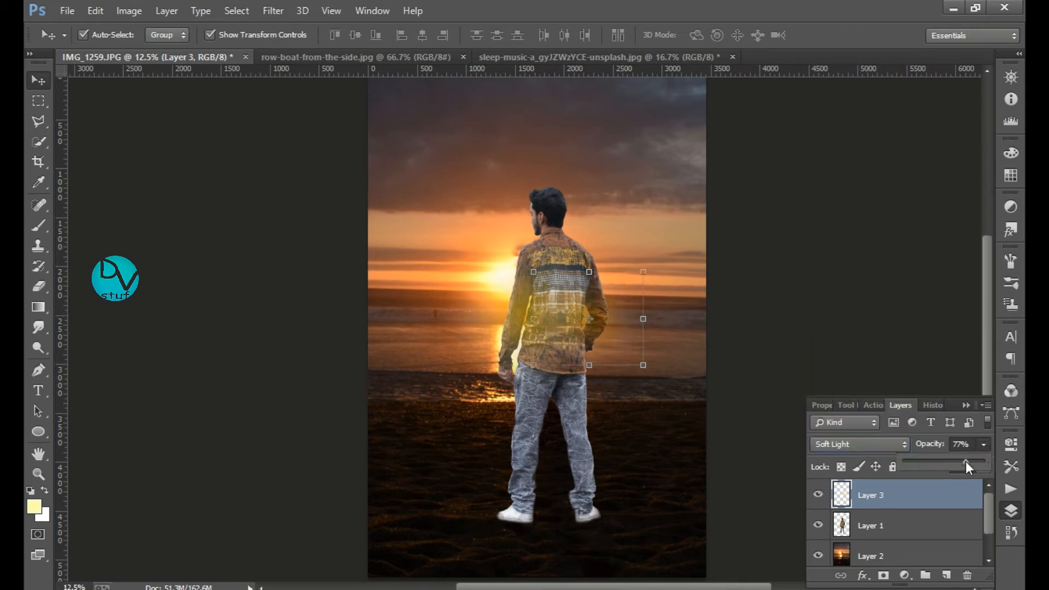
pyautogui.rightClick(869, 495)
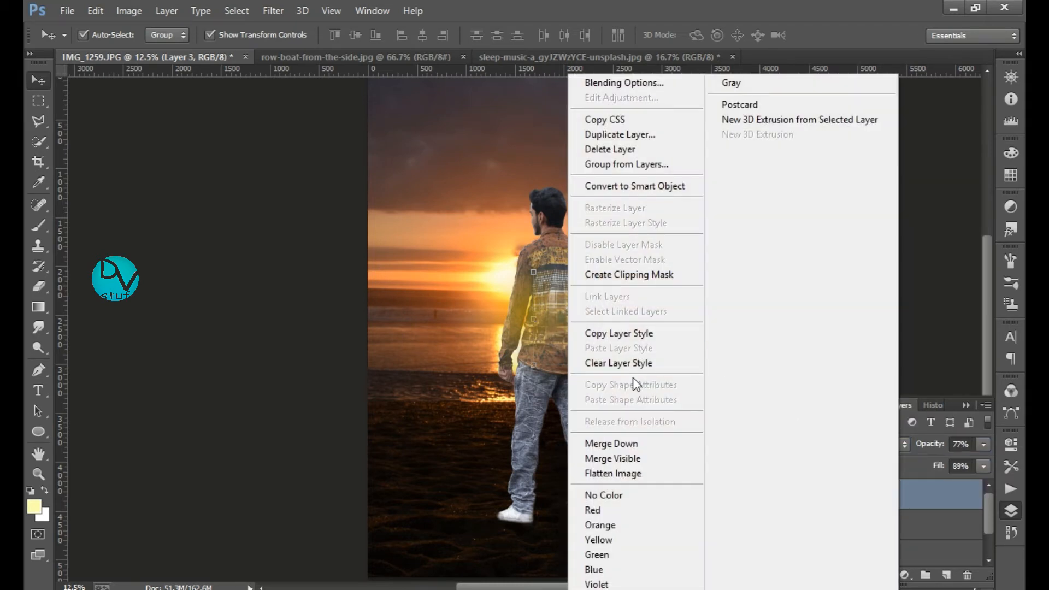
pyautogui.press('Escape')
# Try merging the Layer 3 glow down into Layer 1, then undo the merge
pyautogui.rightClick(896, 492)
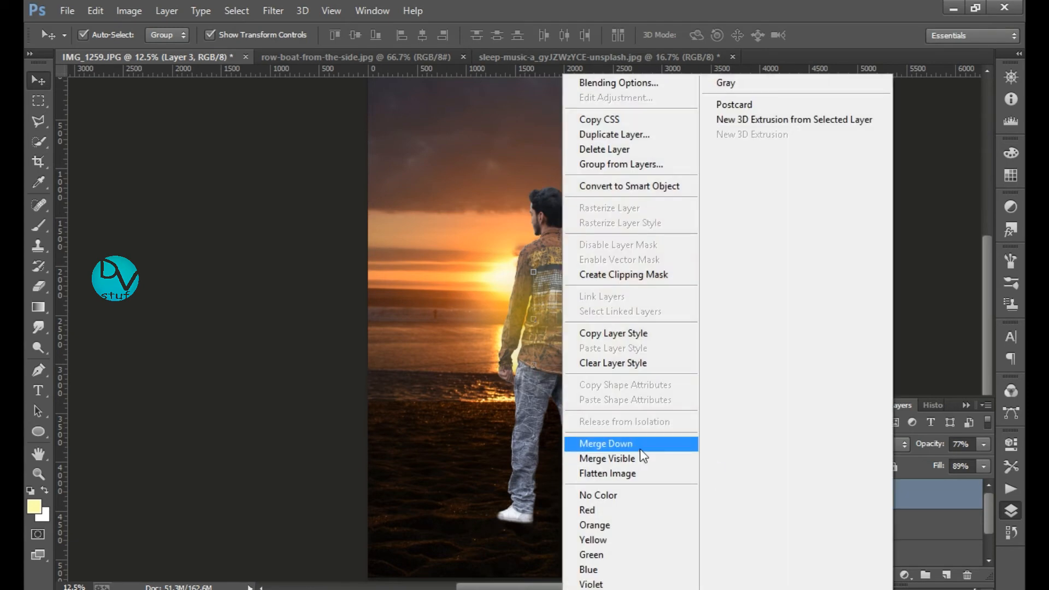
pyautogui.click(640, 441)
pyautogui.moveTo(627, 355); pyautogui.dragTo(732, 427)
pyautogui.hotkey('ctrl', 'z')
pyautogui.press('Return')
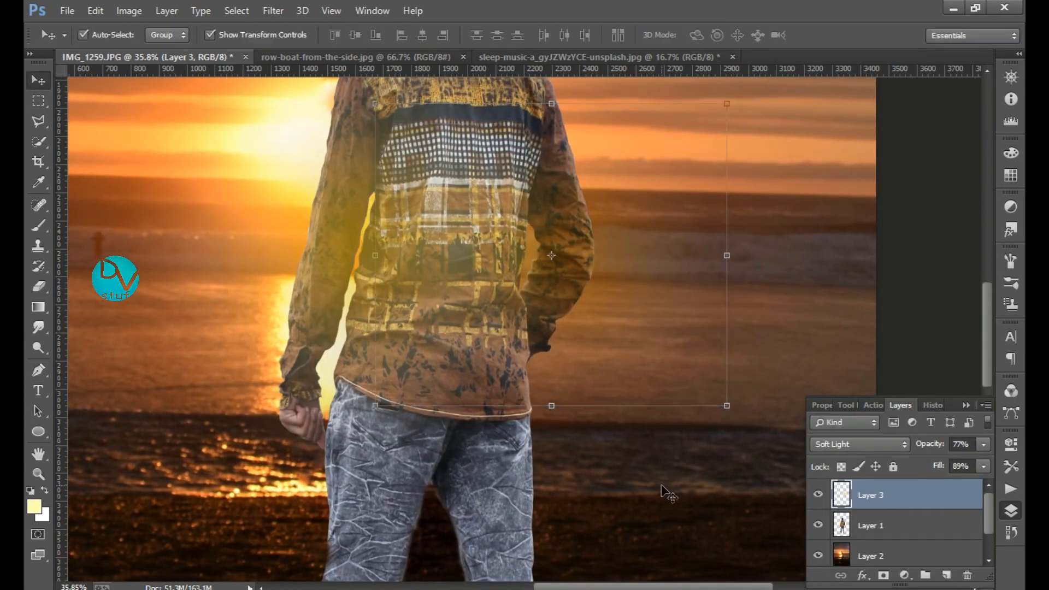
# Ready a soft 45-pixel Smudge brush at 37% strength for the man's left shoe
pyautogui.moveTo(663, 492); pyautogui.dragTo(602, 415)
pyautogui.scroll(5, 606, 432)
pyautogui.moveTo(407, 516); pyautogui.dragTo(548, 400)
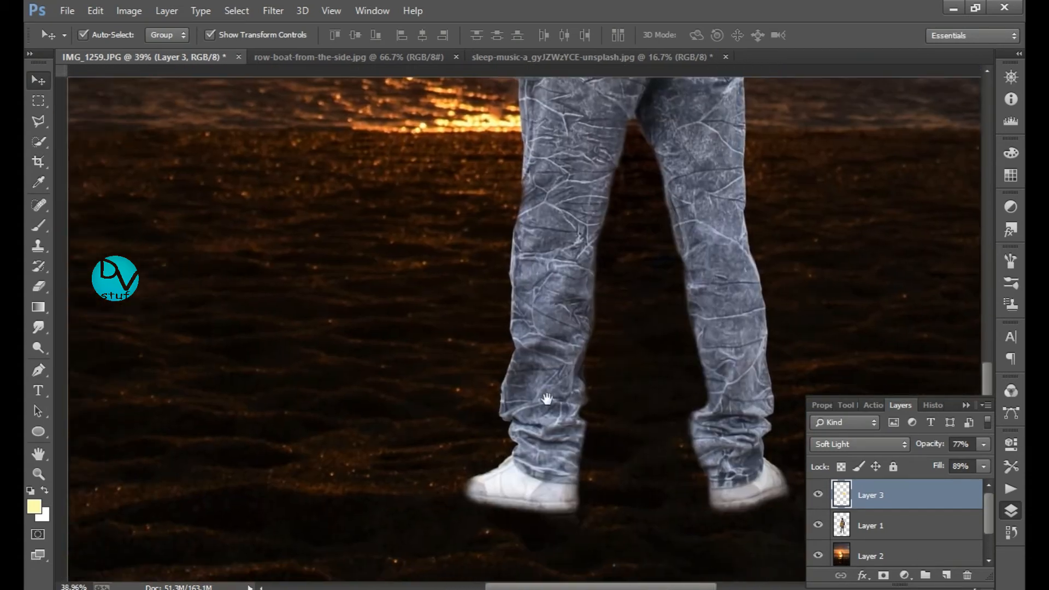
pyautogui.scroll(4, 538, 450)
pyautogui.moveTo(538, 450); pyautogui.dragTo(662, 282)
pyautogui.click(38, 327)
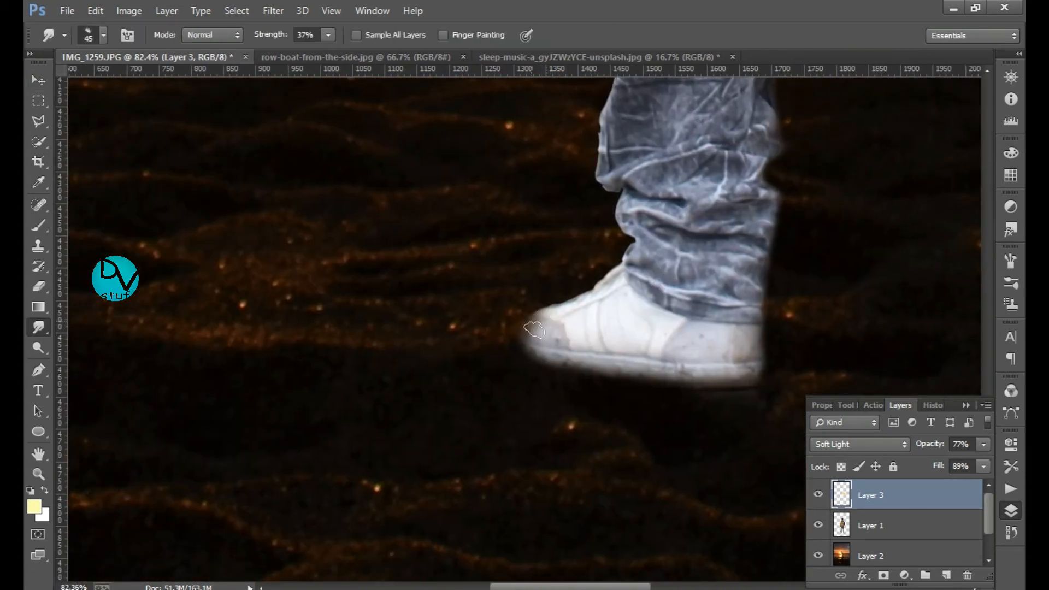
pyautogui.click(103, 35)
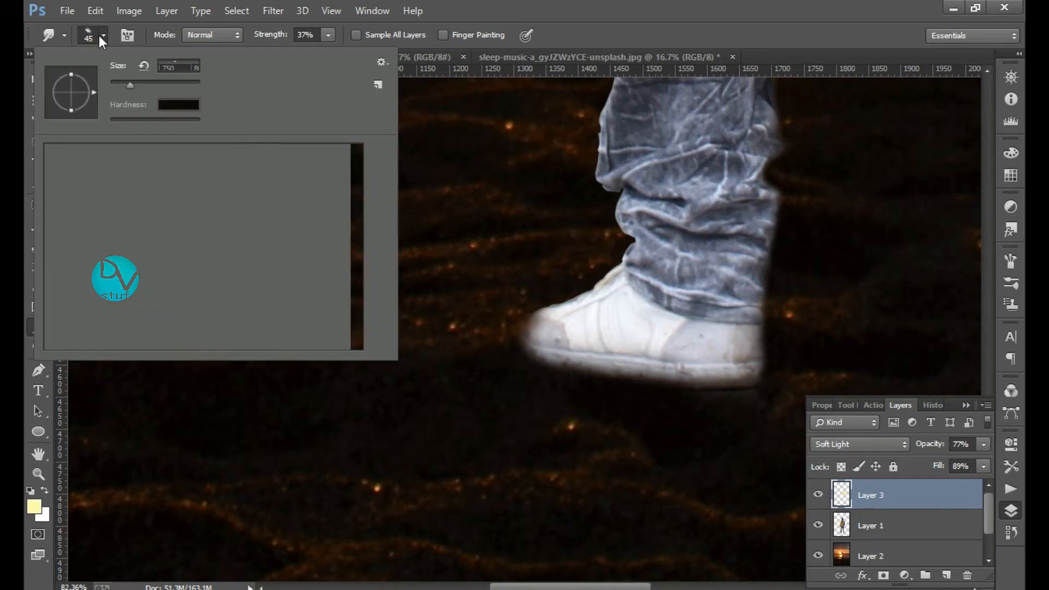
pyautogui.click(101, 35)
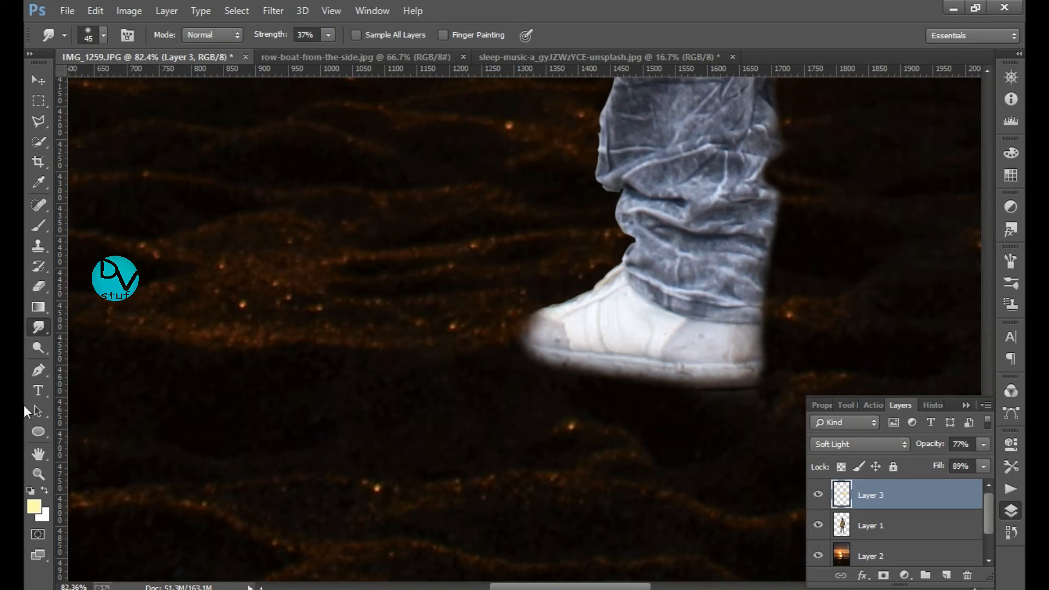
# Try cloning over the left shoe's blurred toe on Layer 3 with a 45-pixel Clone Stamp, then undo the strokes
pyautogui.press('s')
pyautogui.scroll(5, 539, 346)
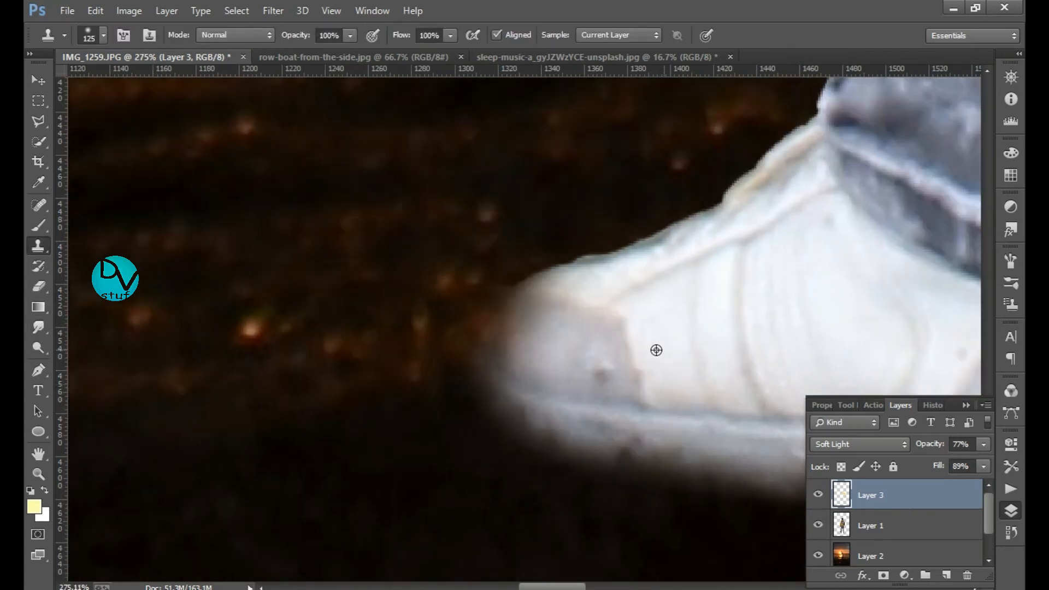
pyautogui.hotkey('ctrl', 'z')
pyautogui.press('[')
pyautogui.press('[')
pyautogui.press('[')
pyautogui.press('[')
pyautogui.press('[')
pyautogui.press('[')
pyautogui.press('[')
pyautogui.scroll(1, 618, 378)
pyautogui.hotkey('ctrl', 'z')
pyautogui.click(499, 335)
pyautogui.hotkey('ctrl', 'z')
pyautogui.click(496, 349)
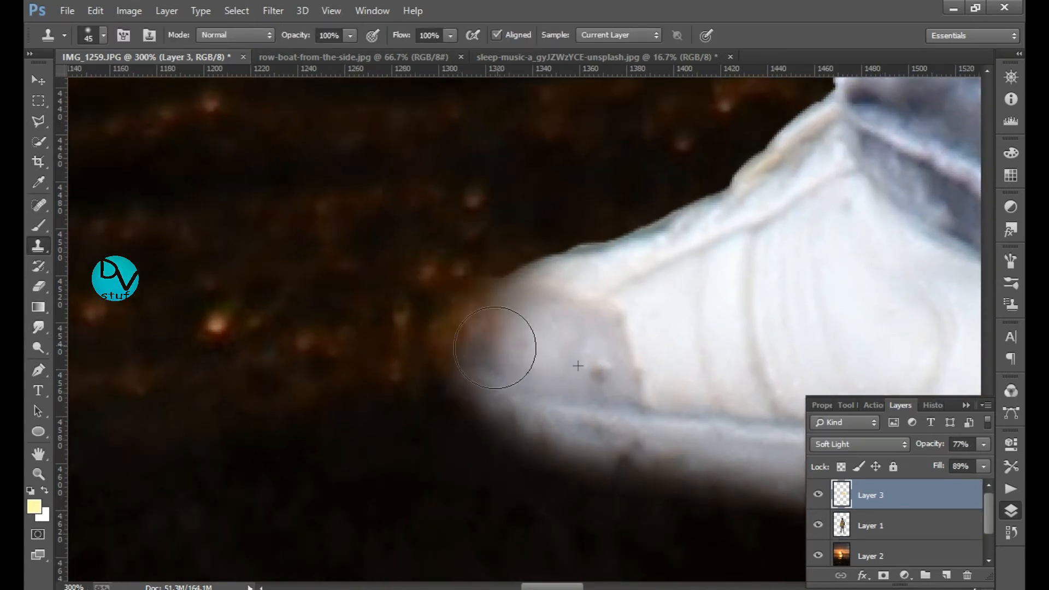
pyautogui.hotkey('ctrl', 'z')
pyautogui.hotkey('ctrl', 'z')
# Retouch the left shoe's blurred toe edge on Layer 1 with the 45-pixel Clone Stamp
pyautogui.click(910, 525)
pyautogui.moveTo(519, 282)
pyautogui.mouseDown()
pyautogui.moveTo(459, 356)
pyautogui.moveTo(502, 413)
pyautogui.moveTo(458, 400)
pyautogui.mouseUp()
pyautogui.scroll(-12, 580, 396)
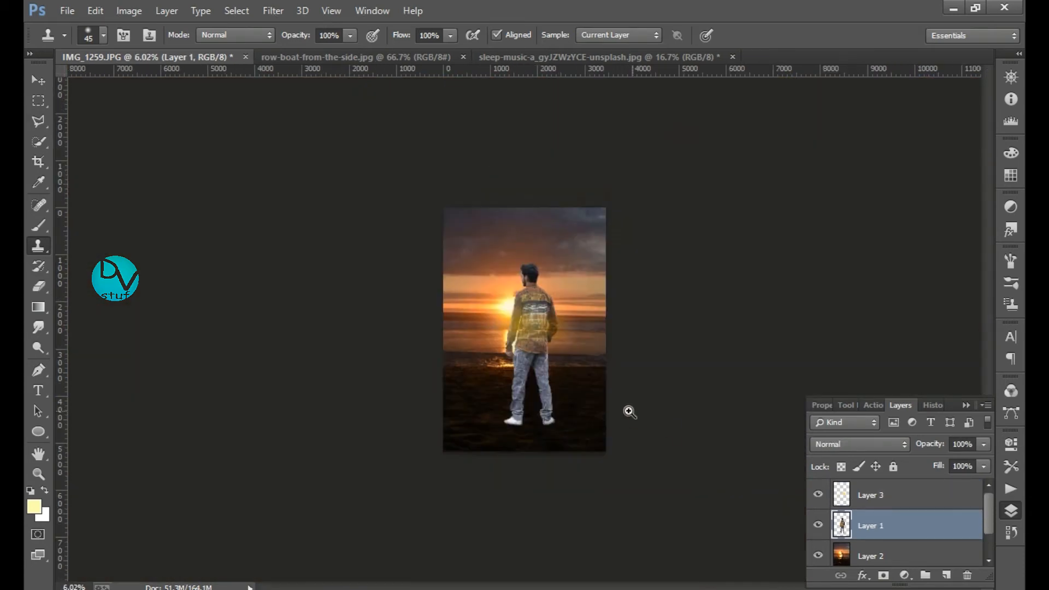
pyautogui.scroll(5, 583, 415)
pyautogui.scroll(-4, 536, 419)
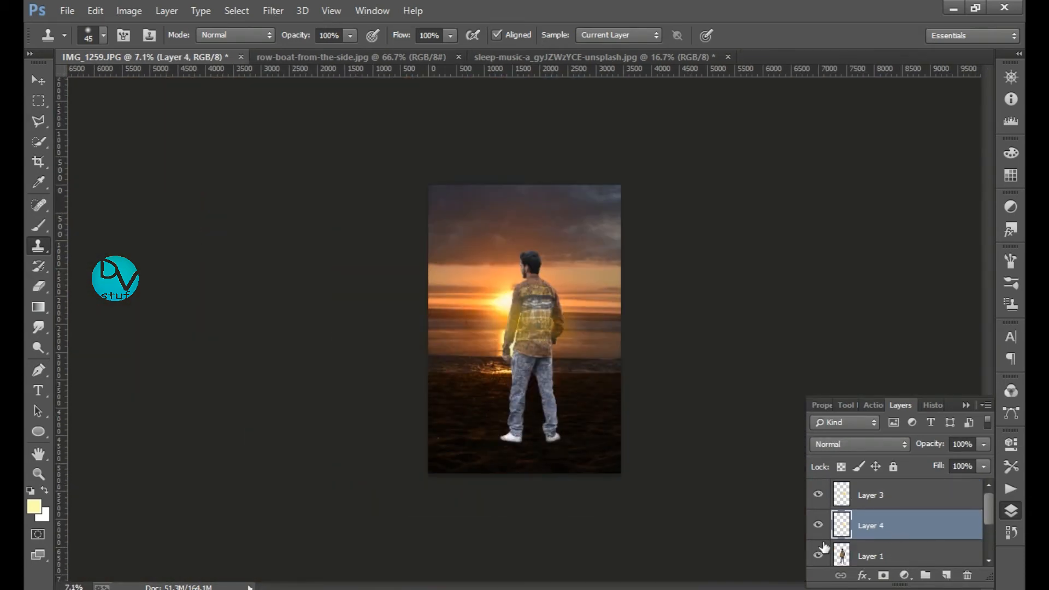
# Duplicate Layer 1 and move the copied man down and to the left of the original
pyautogui.rightClick(899, 544)
pyautogui.click(749, 109)
pyautogui.click(664, 183)
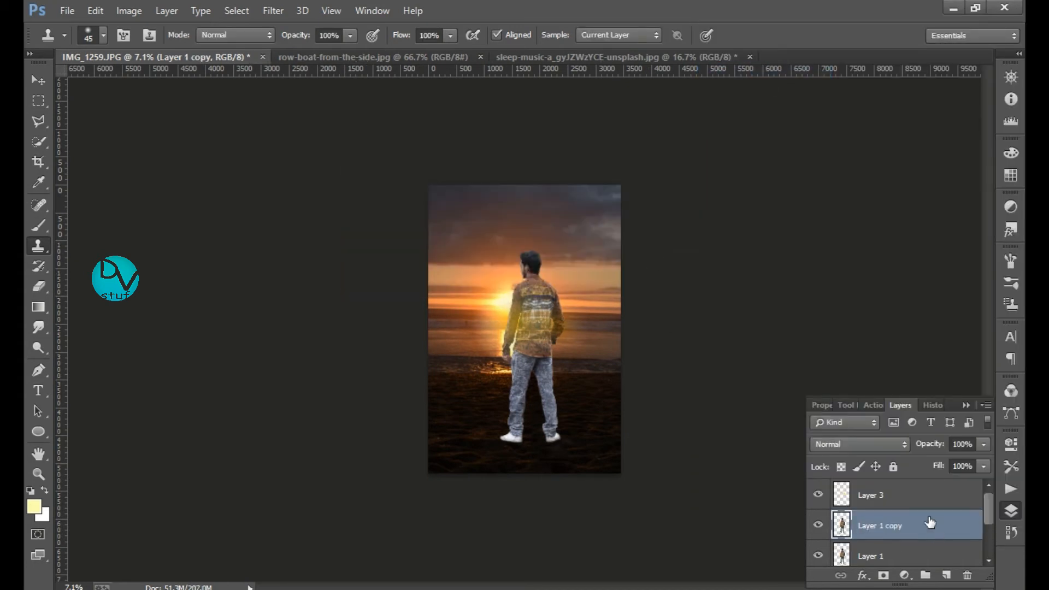
pyautogui.click(38, 81)
pyautogui.moveTo(529, 336)
pyautogui.mouseDown()
pyautogui.moveTo(491, 386)
pyautogui.moveTo(497, 336)
pyautogui.mouseUp()
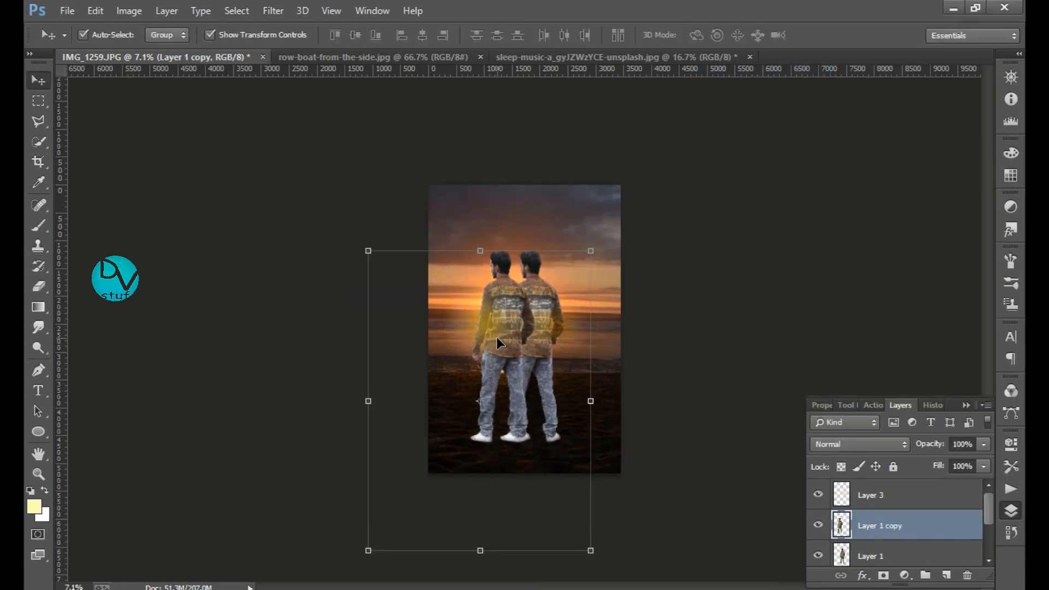
pyautogui.moveTo(539, 371); pyautogui.dragTo(499, 392)
# Darken the copied man to a solid black silhouette with an image adjustment
pyautogui.click(197, 12)
pyautogui.moveTo(135, 10)
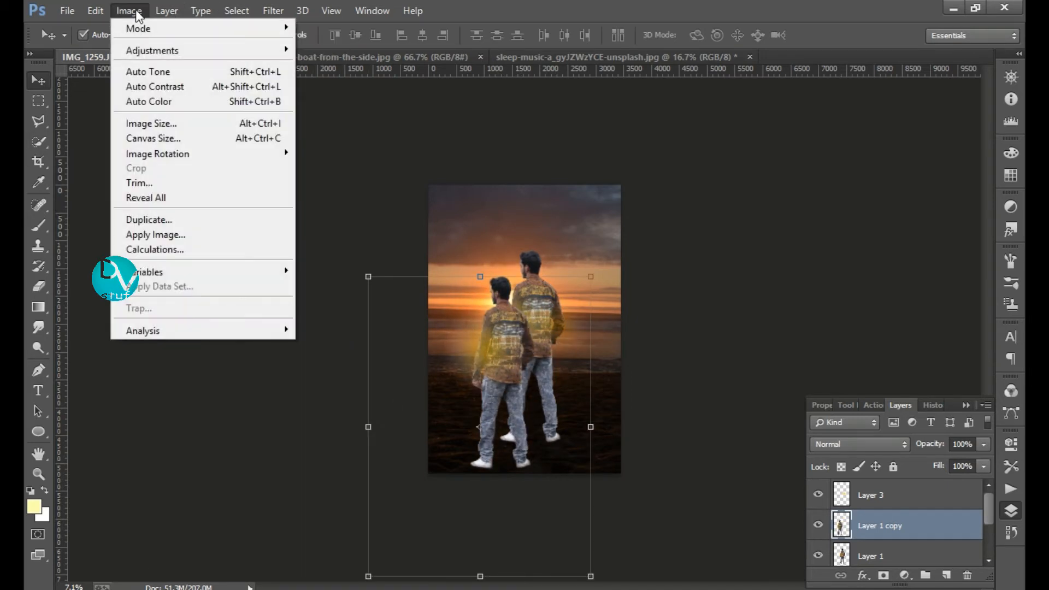
pyautogui.moveTo(246, 53)
pyautogui.click(422, 133)
pyautogui.moveTo(486, 290); pyautogui.dragTo(409, 290)
pyautogui.click(666, 143)
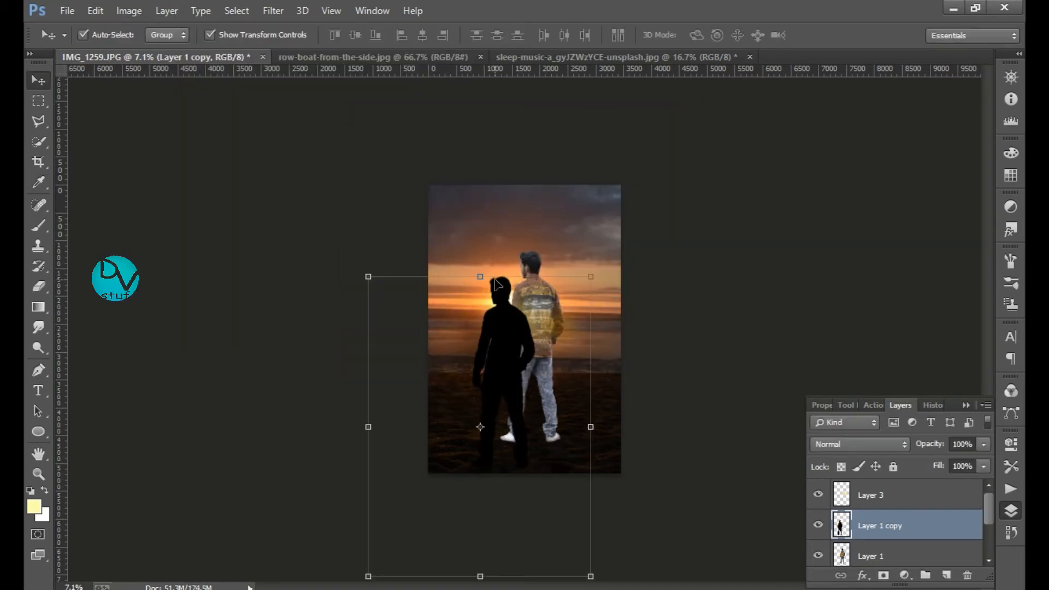
# Flip the black silhouette vertically and place it beneath the man's shoes as his shadow
pyautogui.rightClick(479, 277)
pyautogui.rightClick(558, 399)
pyautogui.click(590, 390)
pyautogui.moveTo(497, 446); pyautogui.dragTo(526, 501)
pyautogui.press('Return')
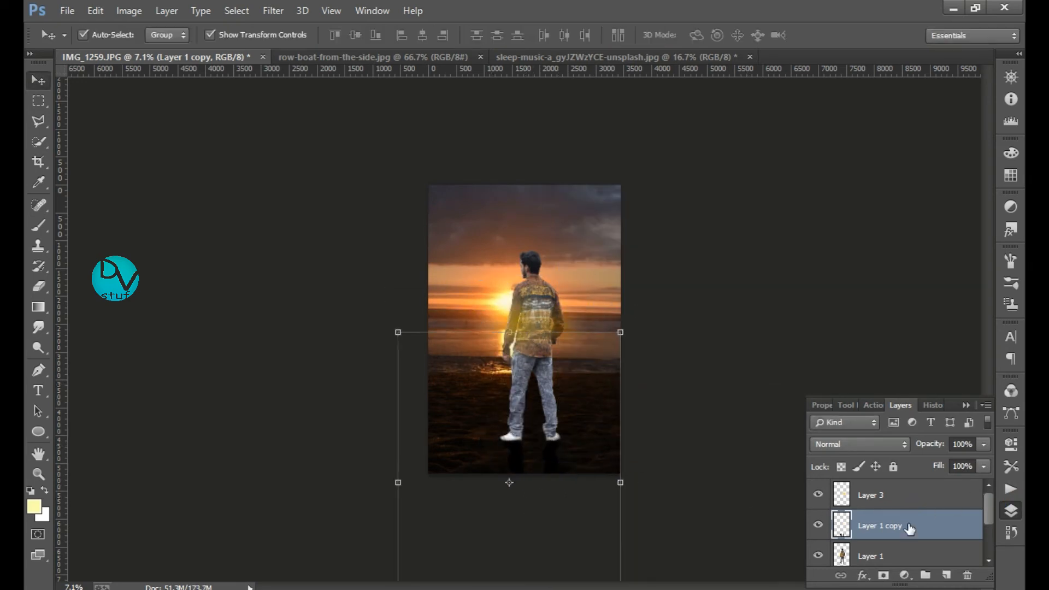
# Set the shadow on Layer 1 copy to Soft Light and move it below Layer 1
pyautogui.click(859, 443)
pyautogui.click(845, 236)
pyautogui.moveTo(884, 528); pyautogui.dragTo(884, 568)
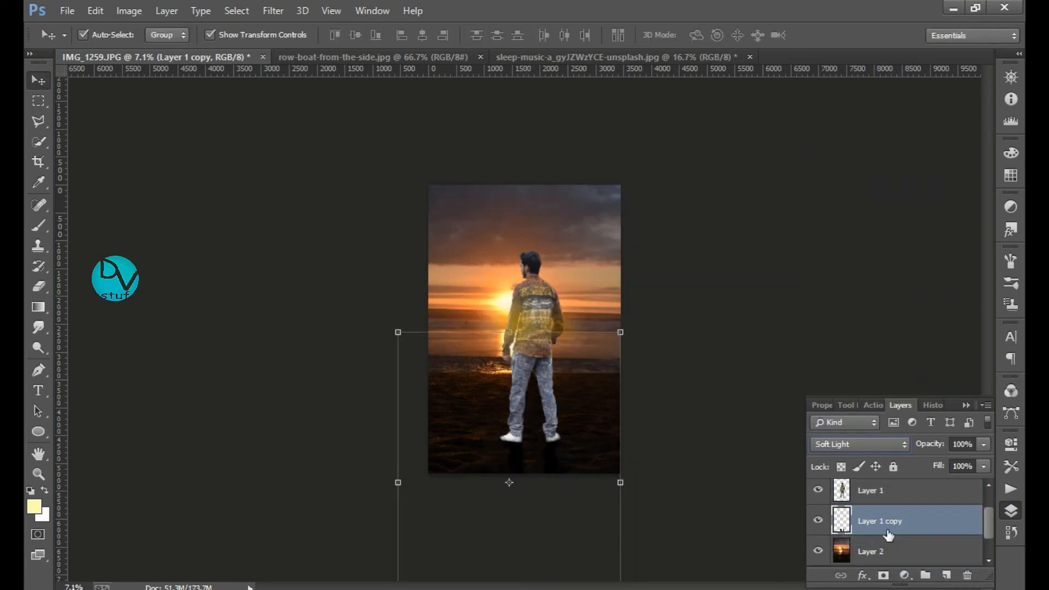
# Try other blend modes on the shadow, including Overlay, Linear Burn and Difference, and return to Soft Light
pyautogui.scroll(10, 556, 467)
pyautogui.click(881, 445)
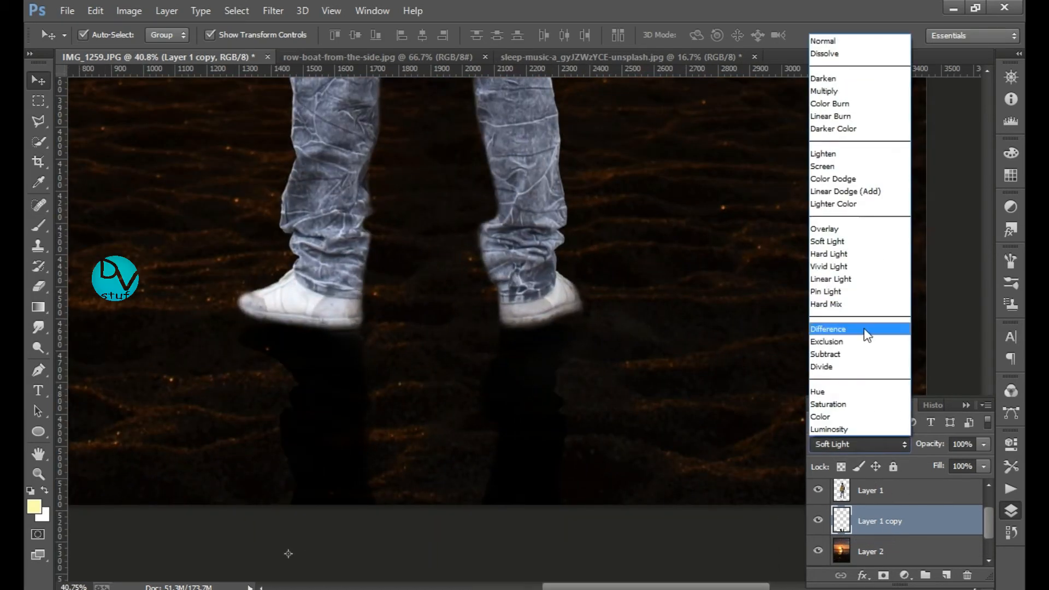
pyautogui.click(829, 229)
pyautogui.scroll(6, 840, 451)
pyautogui.scroll(1, 839, 452)
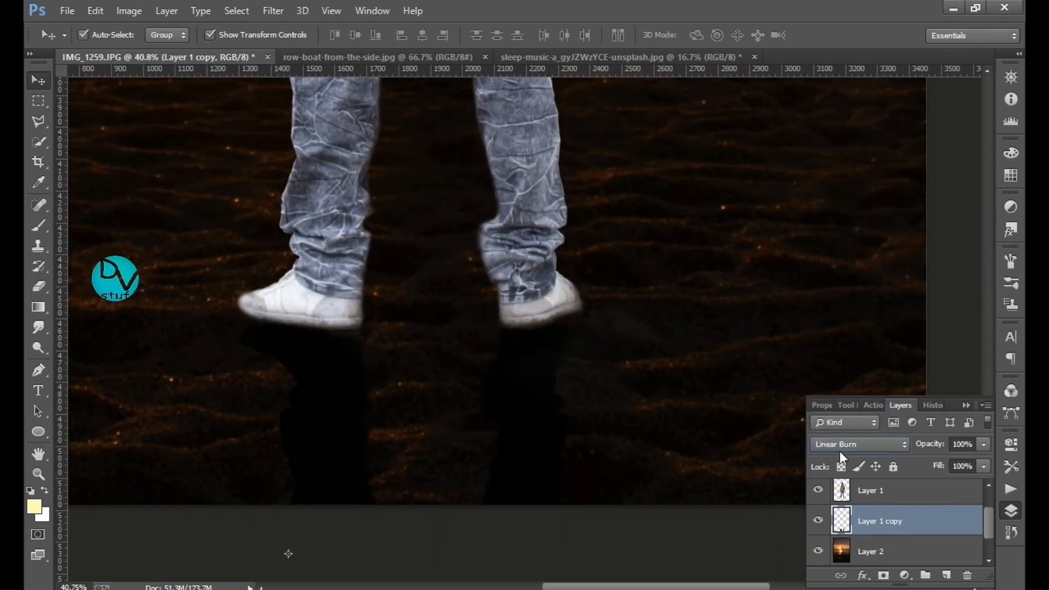
pyautogui.scroll(-12, 840, 451)
pyautogui.scroll(-2, 852, 451)
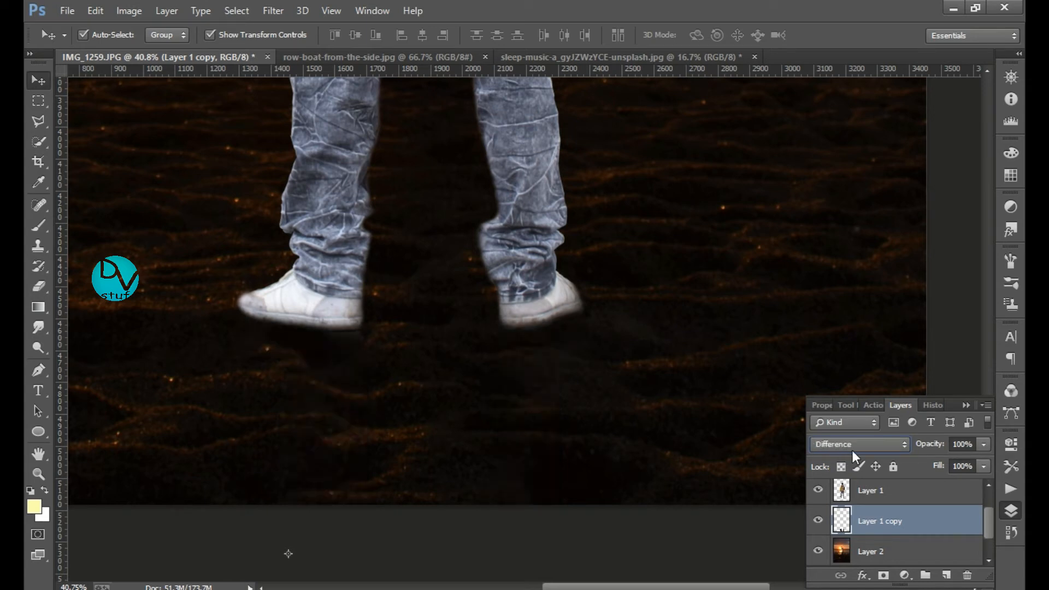
pyautogui.scroll(6, 851, 450)
# Soften the shadow with a 30-pixel Box Blur and lower its fill to 92%
pyautogui.click(273, 10)
pyautogui.moveTo(328, 198)
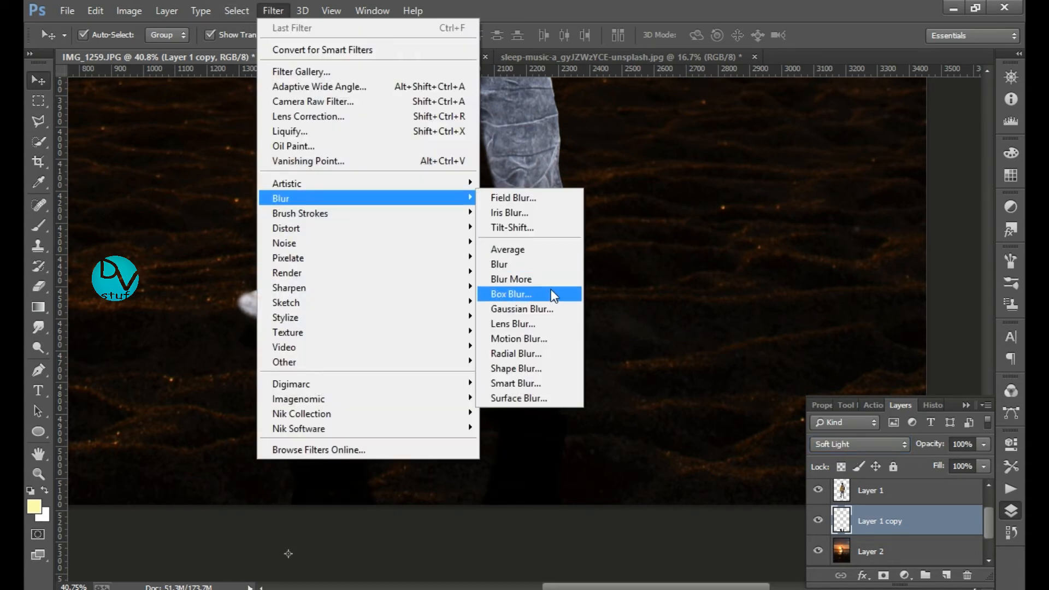
pyautogui.click(551, 290)
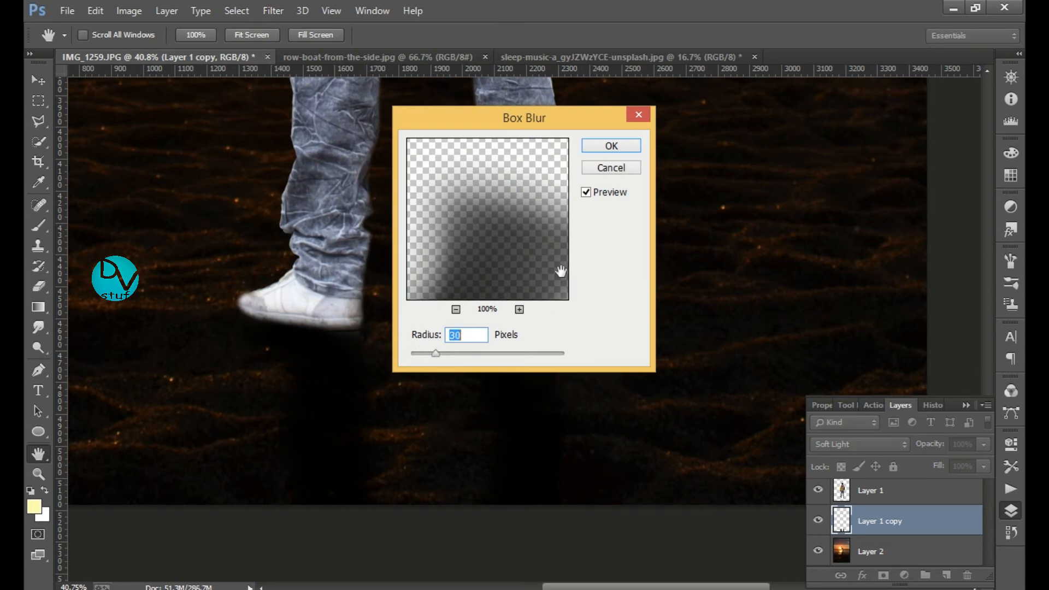
pyautogui.click(611, 146)
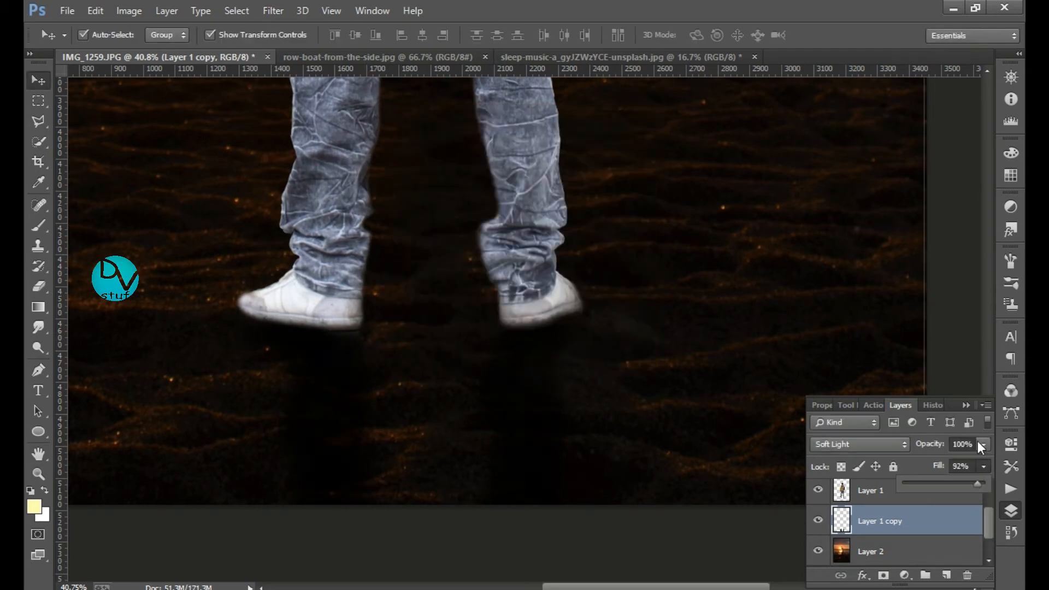
pyautogui.scroll(-6, 696, 382)
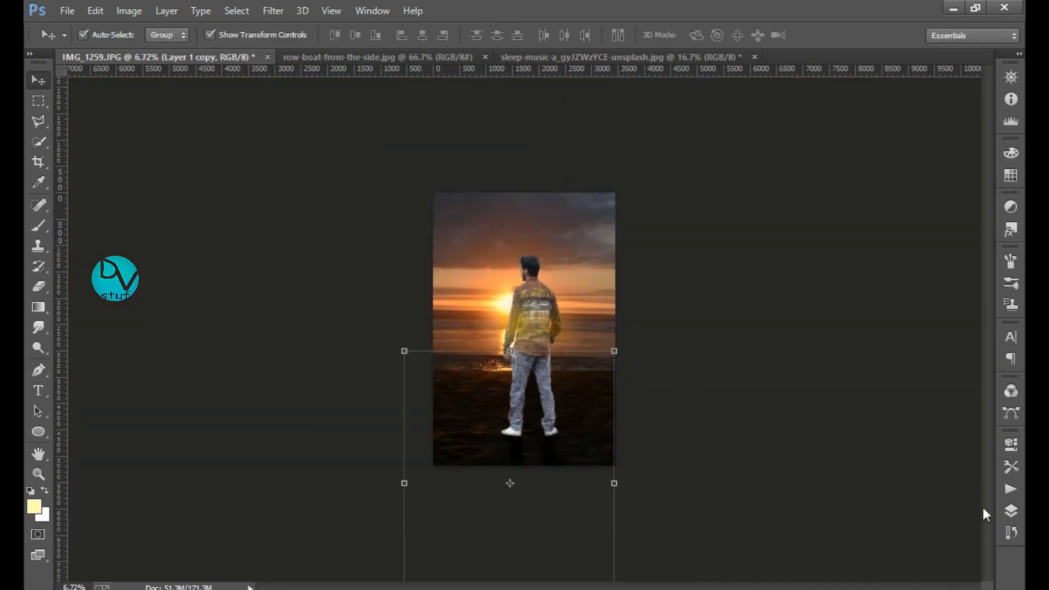
# Try merging the man on Layer 1 down into the shadow layer, then undo the merge
pyautogui.click(1011, 510)
pyautogui.click(874, 491)
pyautogui.rightClick(901, 492)
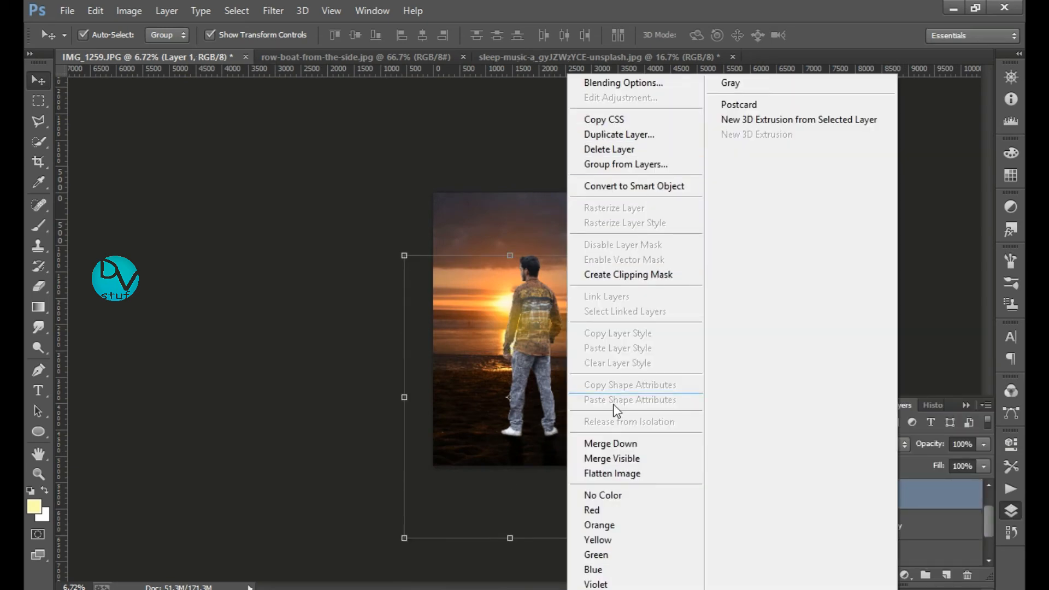
pyautogui.click(593, 444)
pyautogui.hotkey('ctrl', 'z')
# Shift the Layer 3 glow slightly to the right over the man's back
pyautogui.click(868, 528)
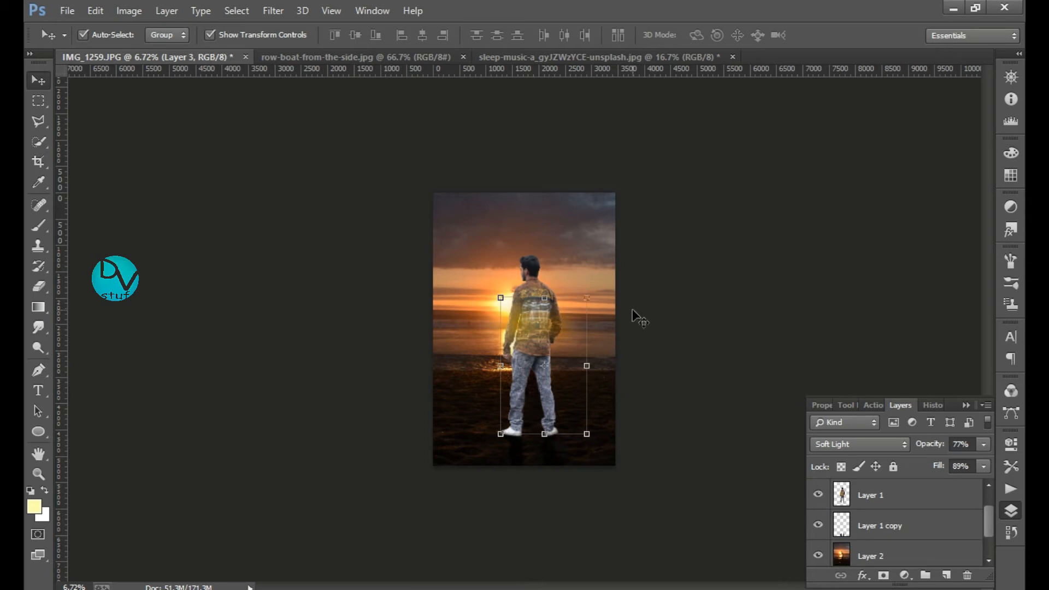
pyautogui.click(541, 328)
pyautogui.moveTo(532, 320)
pyautogui.mouseDown()
pyautogui.moveTo(558, 322)
pyautogui.moveTo(536, 322)
pyautogui.mouseUp()
pyautogui.click(581, 408)
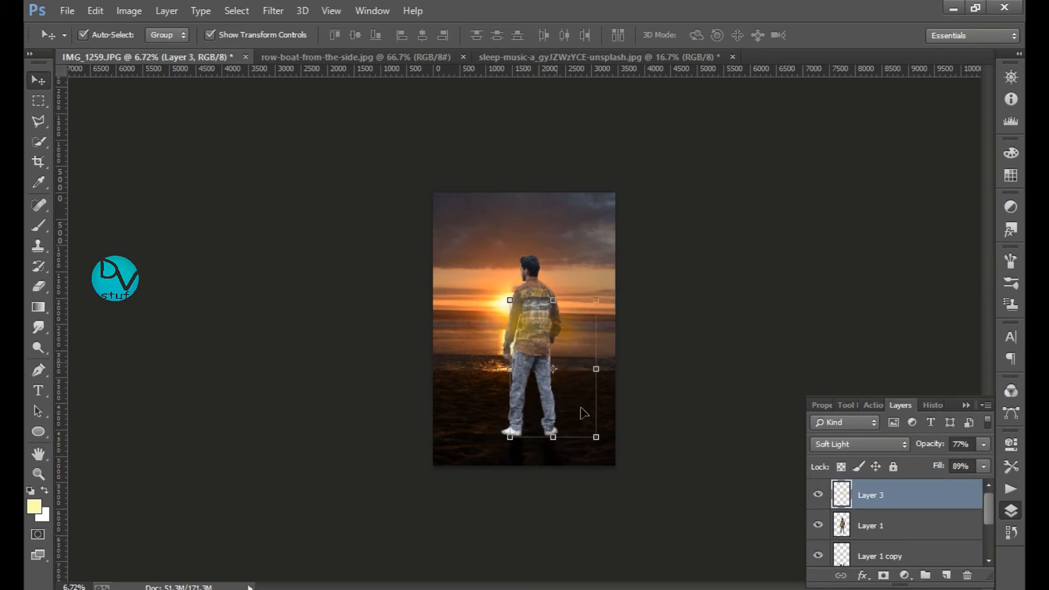
# Close the row-boat document and reduce the Layer 3 glow to 64% opacity and 67% fill
pyautogui.click(936, 526)
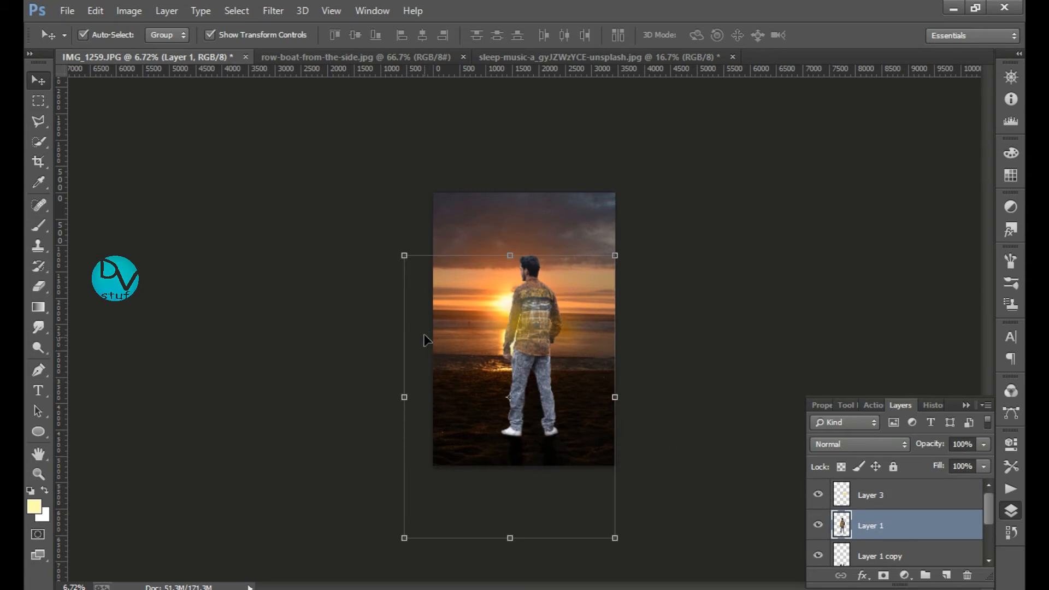
pyautogui.click(463, 57)
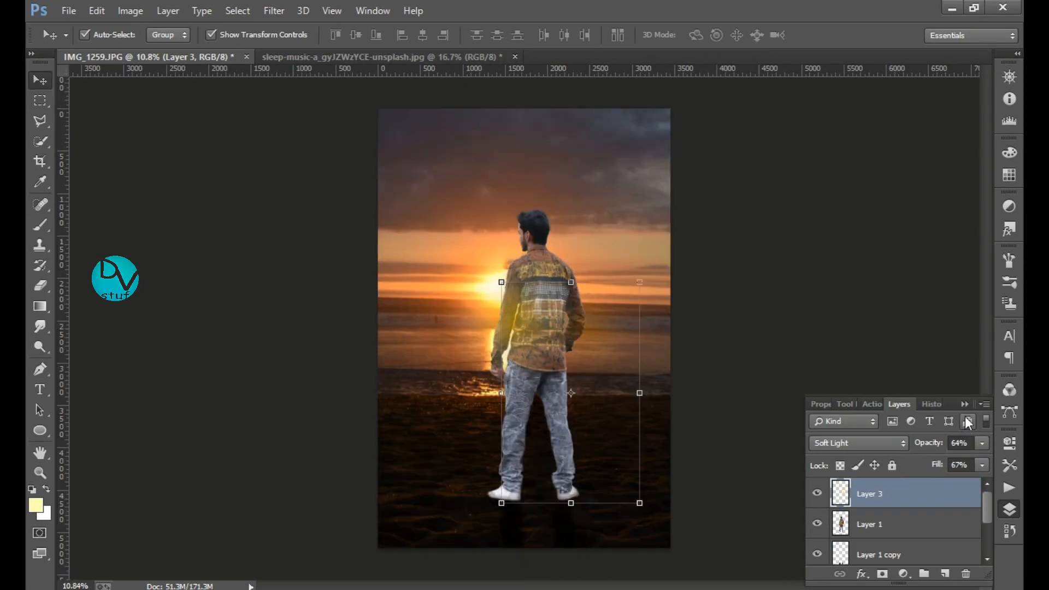
# Open chain_PNG3.png, copy the chain into the beach composition as a new layer, and close the chain document
pyautogui.click(69, 11)
pyautogui.click(81, 38)
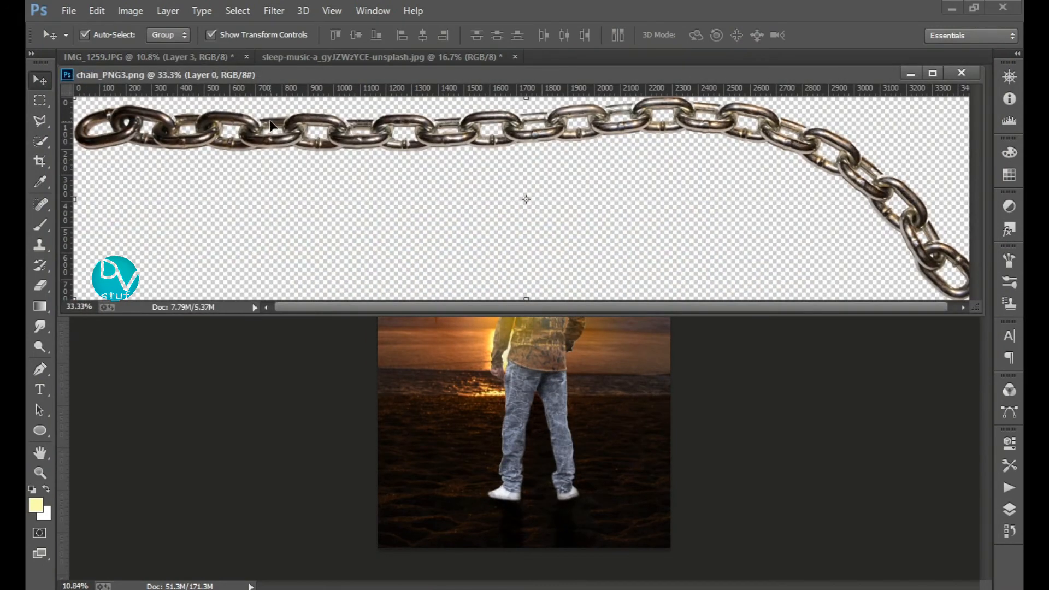
pyautogui.moveTo(272, 126); pyautogui.dragTo(476, 415)
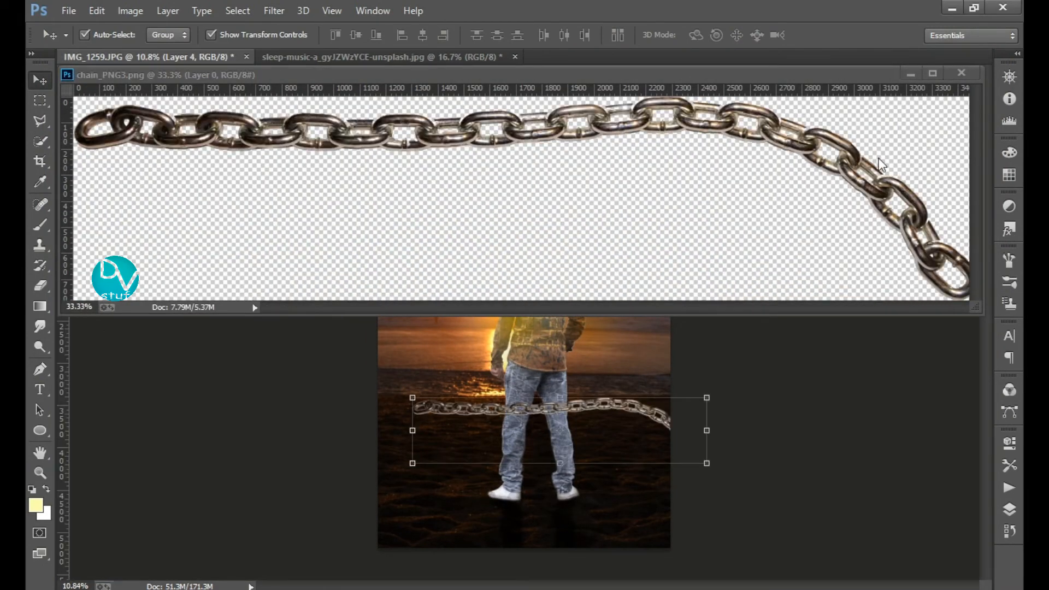
pyautogui.click(961, 73)
# Move the chain on Layer 4 across to the man's lowered hand and rotate it about -16°
pyautogui.moveTo(606, 420); pyautogui.dragTo(754, 376)
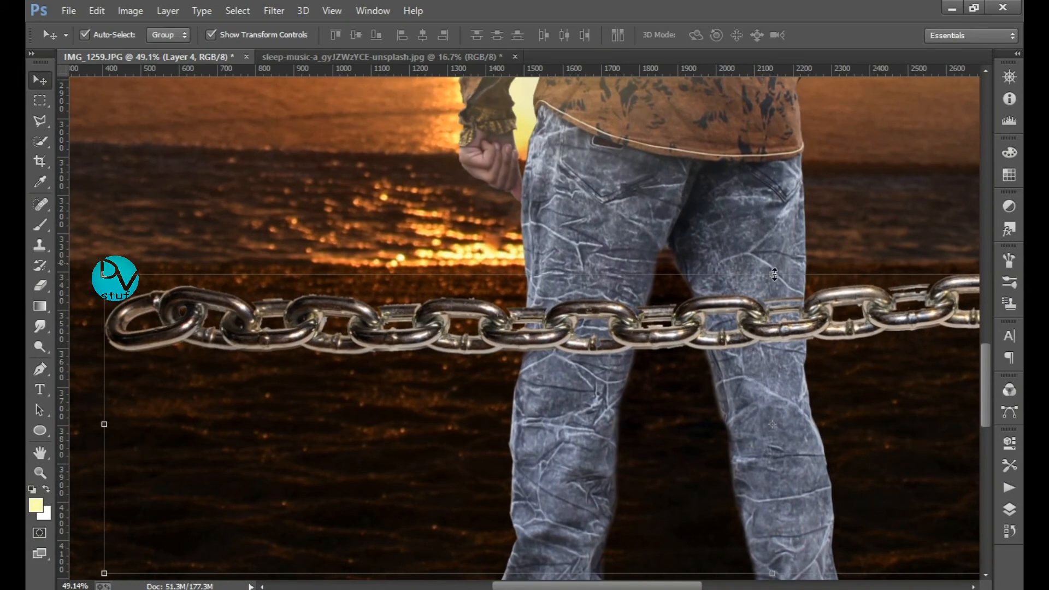
pyautogui.click(1010, 510)
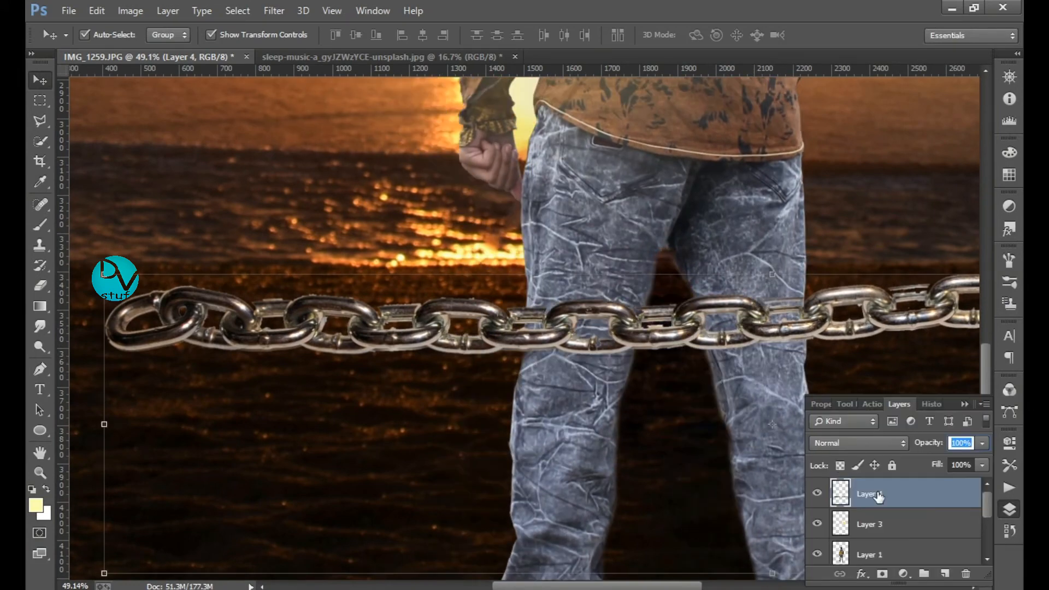
pyautogui.moveTo(607, 256); pyautogui.dragTo(291, 218)
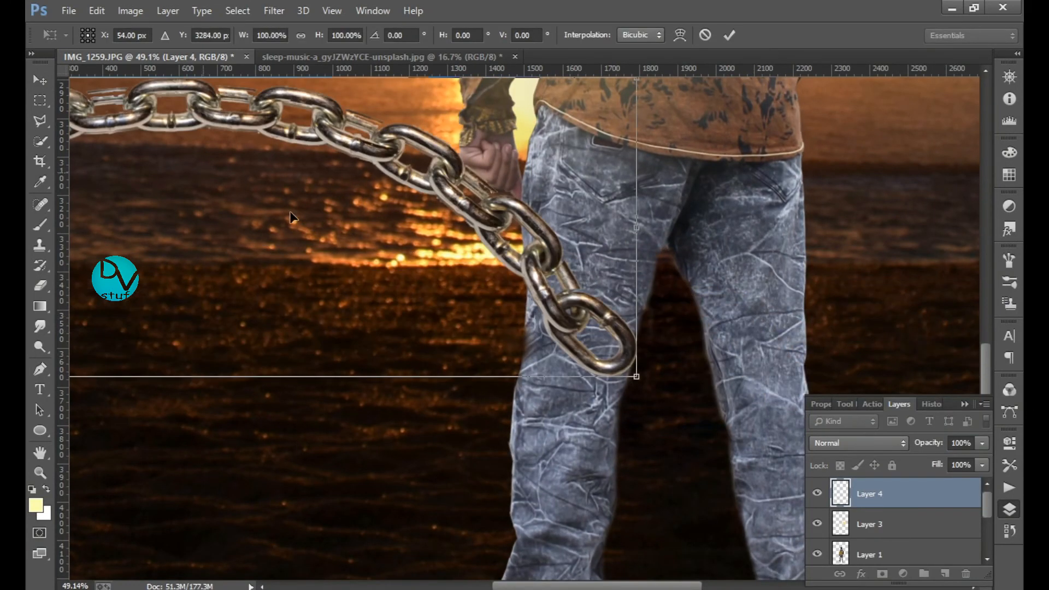
pyautogui.moveTo(307, 442); pyautogui.dragTo(694, 232)
pyautogui.hotkey('ctrl', '-')
pyautogui.hotkey('ctrl', '-')
pyautogui.hotkey('ctrl', '-')
pyautogui.hotkey('ctrl', '-')
pyautogui.hotkey('ctrl', '-')
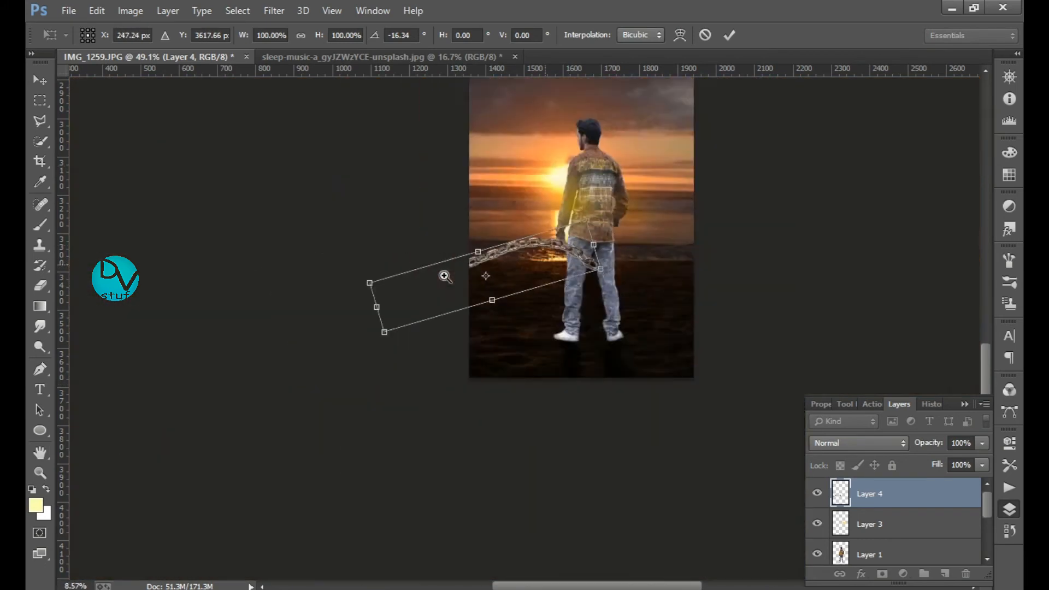
# Scale the chain down and rotate it so it hangs diagonally from the man's lowered hand
pyautogui.moveTo(541, 388); pyautogui.dragTo(447, 389)
pyautogui.moveTo(398, 387); pyautogui.dragTo(508, 377)
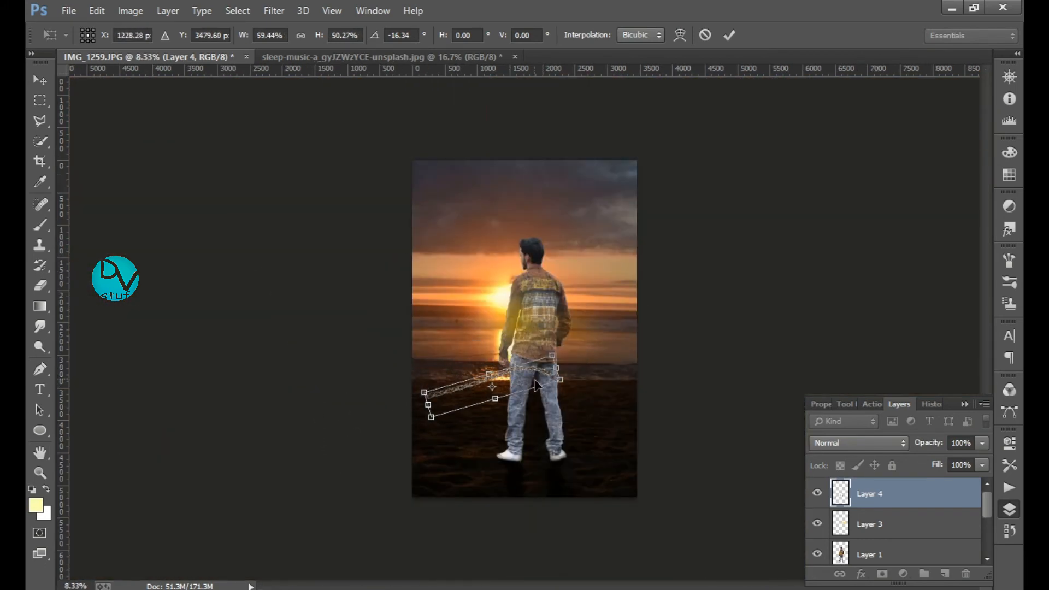
pyautogui.moveTo(500, 430); pyautogui.dragTo(509, 424)
pyautogui.moveTo(557, 362); pyautogui.dragTo(650, 407)
pyautogui.press('Return')
pyautogui.moveTo(437, 468); pyautogui.dragTo(573, 419)
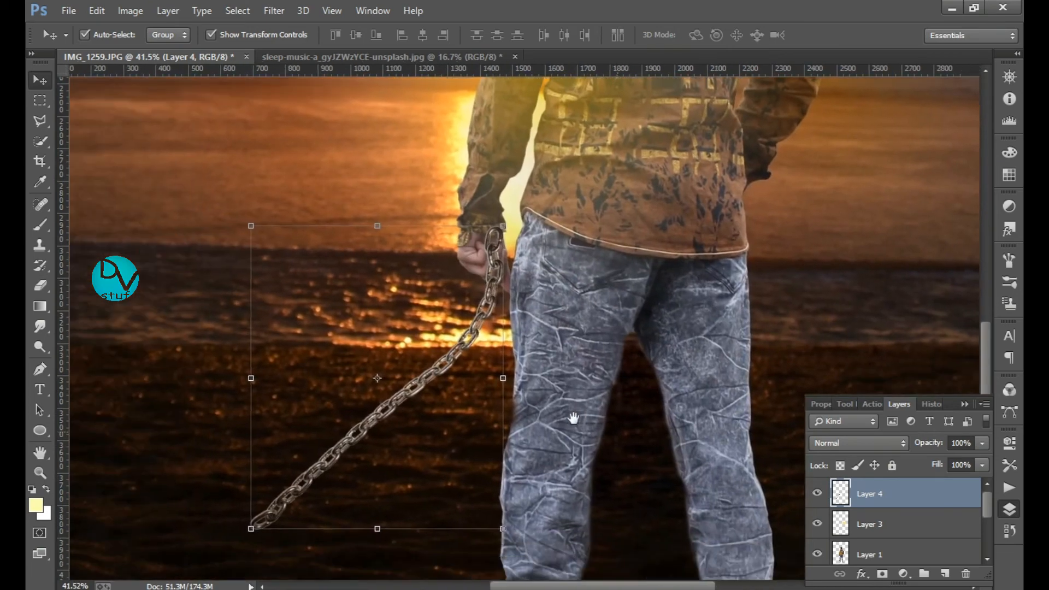
# Fit the chain's upper end to the man's fist and erase the link portion overlapping his fingers
pyautogui.moveTo(554, 278); pyautogui.dragTo(534, 265)
pyautogui.moveTo(452, 256)
pyautogui.mouseDown()
pyautogui.moveTo(442, 265)
pyautogui.moveTo(451, 257)
pyautogui.mouseUp()
pyautogui.click(877, 490)
pyautogui.hotkey('ctrl', 't')
pyautogui.moveTo(417, 336)
pyautogui.mouseDown()
pyautogui.moveTo(409, 356)
pyautogui.moveTo(373, 377)
pyautogui.mouseUp()
pyautogui.press('Return')
pyautogui.press('e')
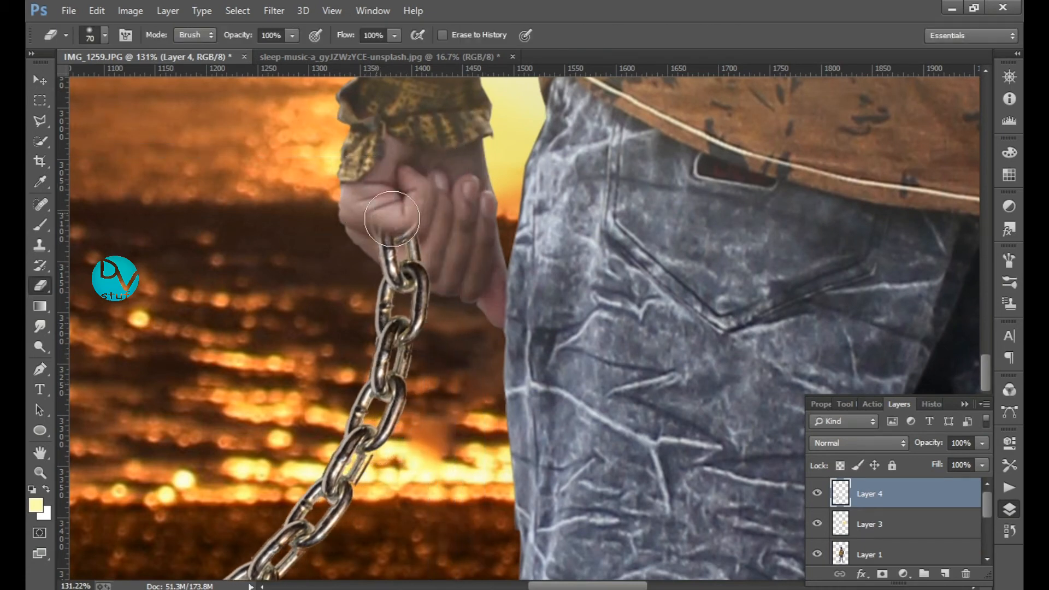
# Nudge the chain slightly up under the fist and tidy its upper end with the Eraser
pyautogui.click(40, 81)
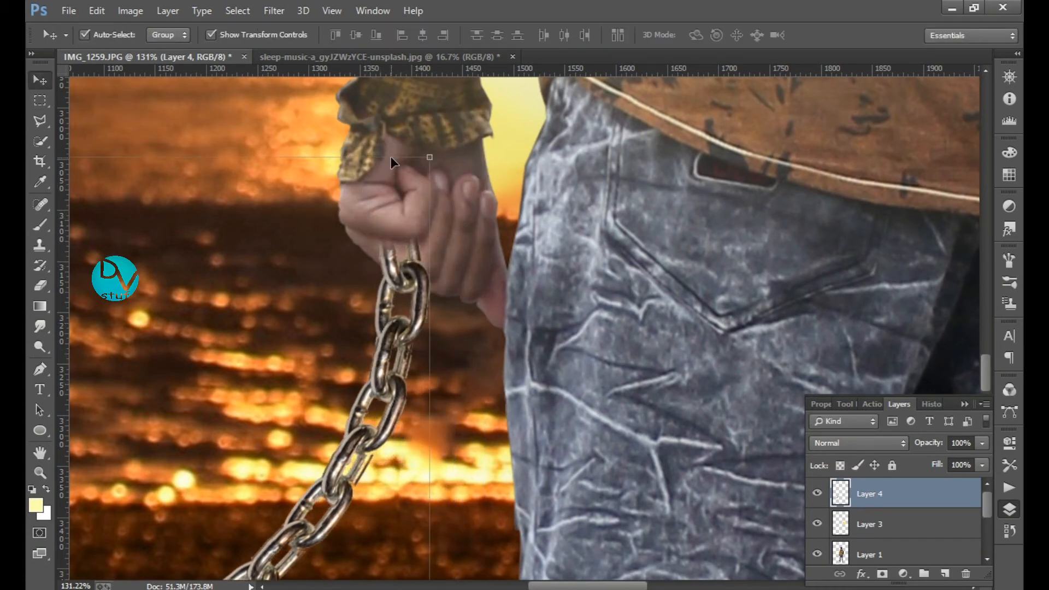
pyautogui.click(391, 160)
pyautogui.click(899, 494)
pyautogui.hotkey('ctrl', 't')
pyautogui.moveTo(417, 153); pyautogui.dragTo(419, 142)
pyautogui.press('Return')
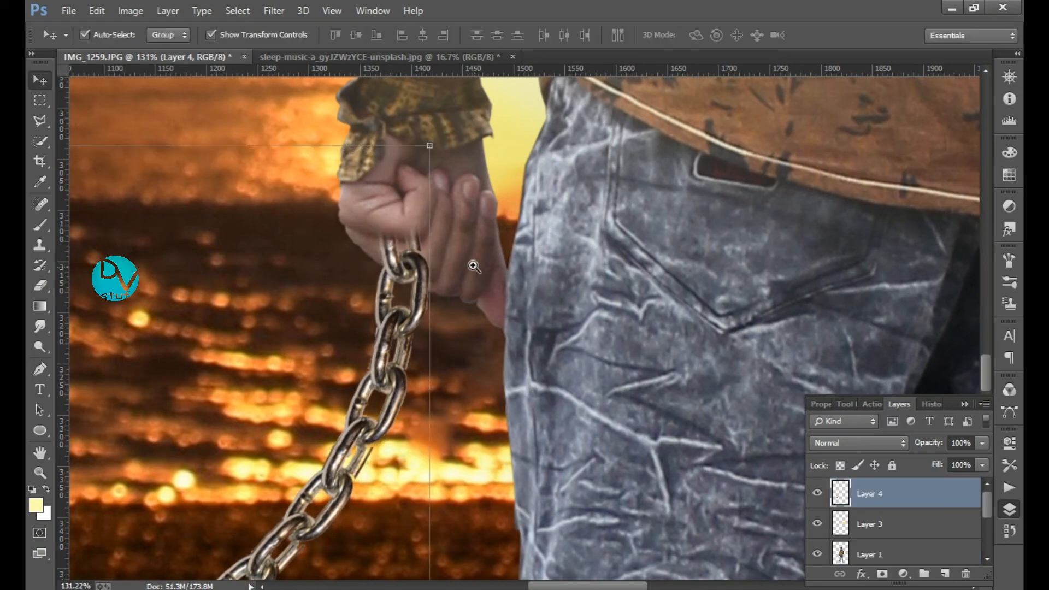
pyautogui.scroll(5, 468, 265)
pyautogui.press('e')
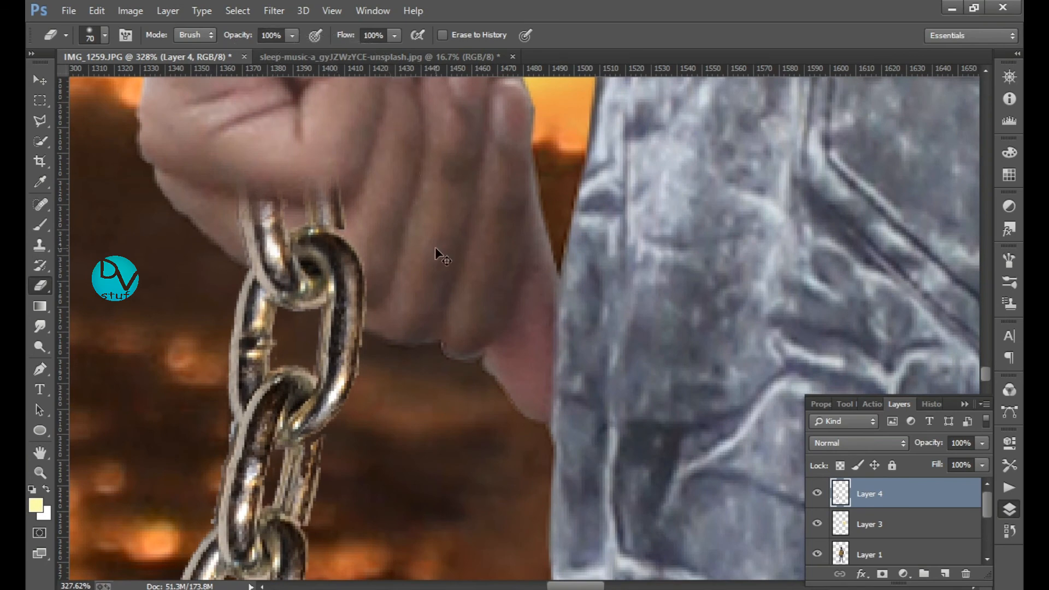
pyautogui.scroll(-10, 437, 254)
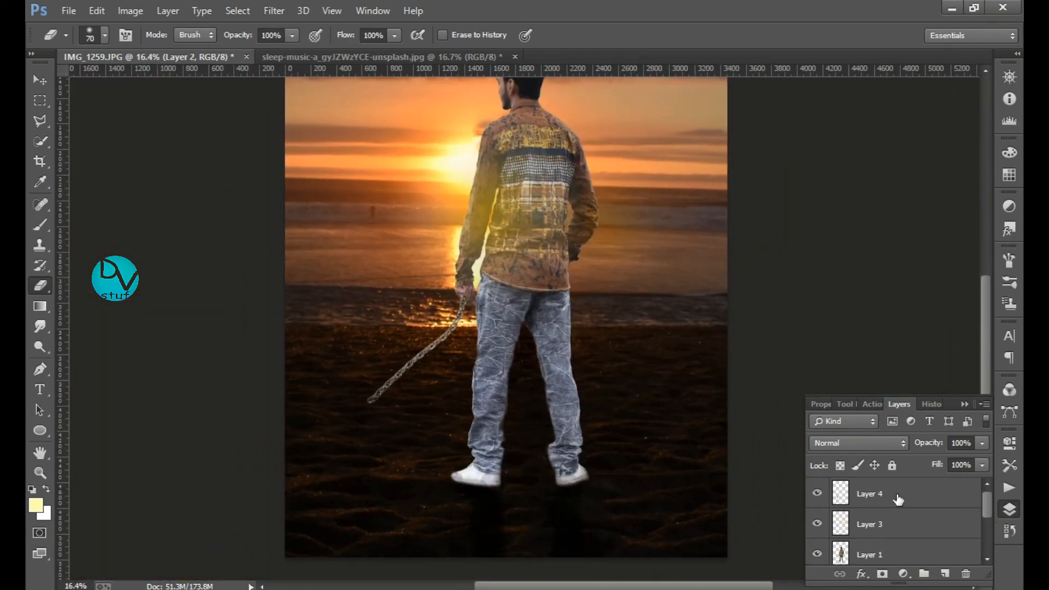
# Fully lock Layer 3, Layer 1 and Layer 1 copy, and reselect the chain on Layer 4
pyautogui.click(892, 465)
pyautogui.scroll(-1, 918, 527)
pyautogui.click(915, 524)
pyautogui.click(892, 467)
pyautogui.click(915, 555)
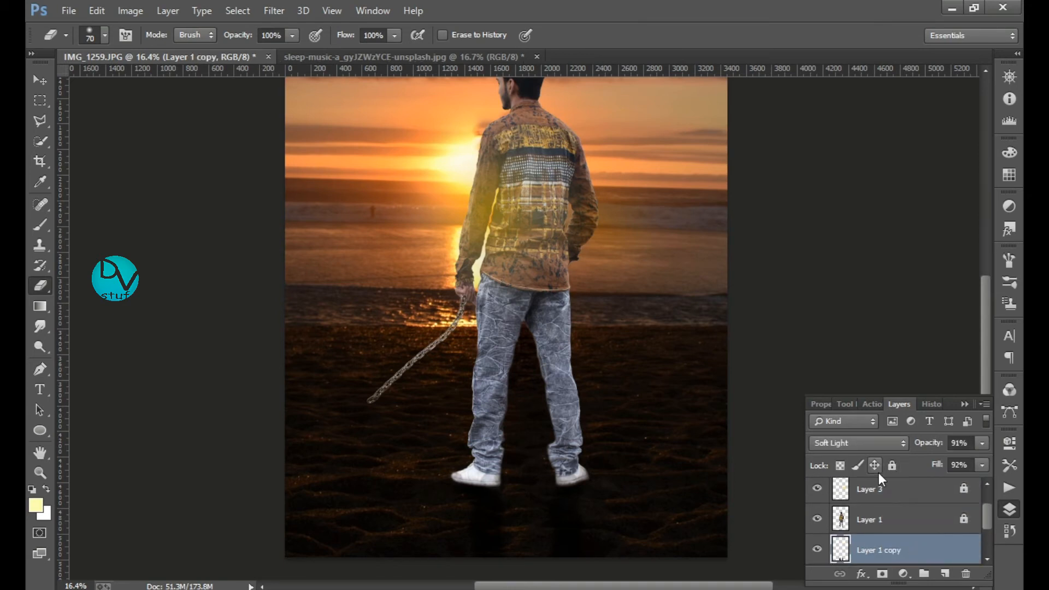
pyautogui.click(892, 468)
pyautogui.scroll(-2, 922, 563)
pyautogui.click(918, 521)
pyautogui.scroll(3, 890, 492)
pyautogui.click(881, 498)
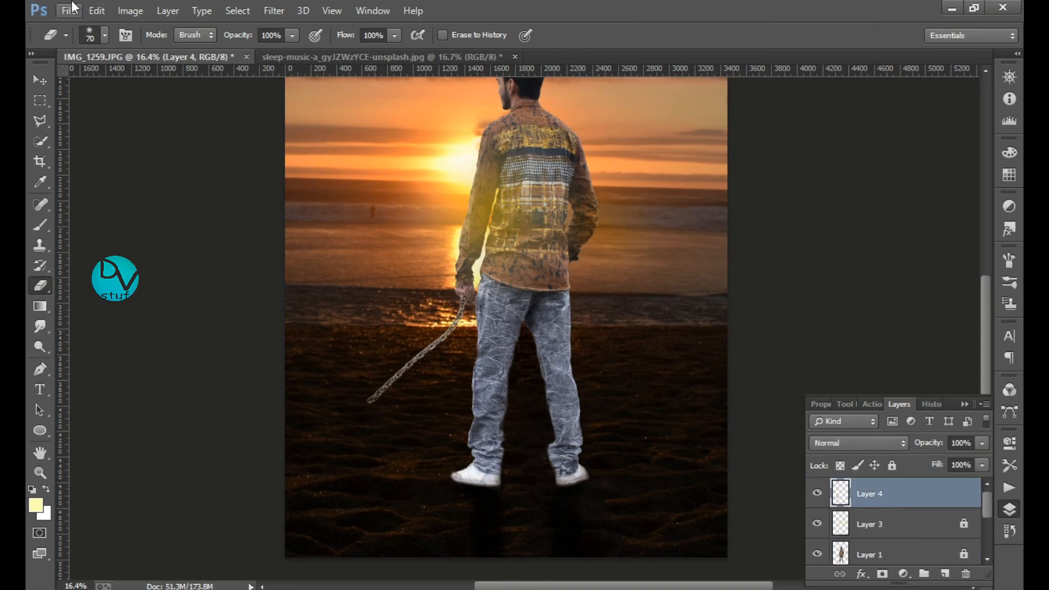
# Open dog_PNG2436 and bring the sitting dog into the beach composition as a new layer
pyautogui.click(73, 10)
pyautogui.click(77, 33)
pyautogui.scroll(-5, 555, 277)
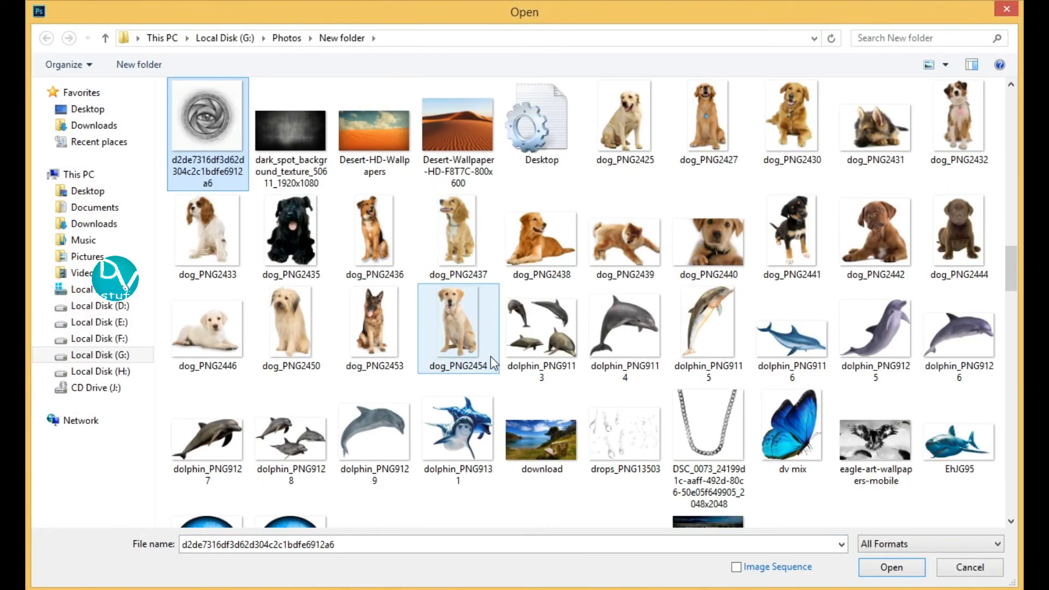
pyautogui.doubleClick(366, 247)
pyautogui.moveTo(164, 242); pyautogui.dragTo(514, 159)
# Enlarge the dog to about 404% width and 339% height and place it on the sand beside the chain's free end
pyautogui.hotkey('ctrl', 't')
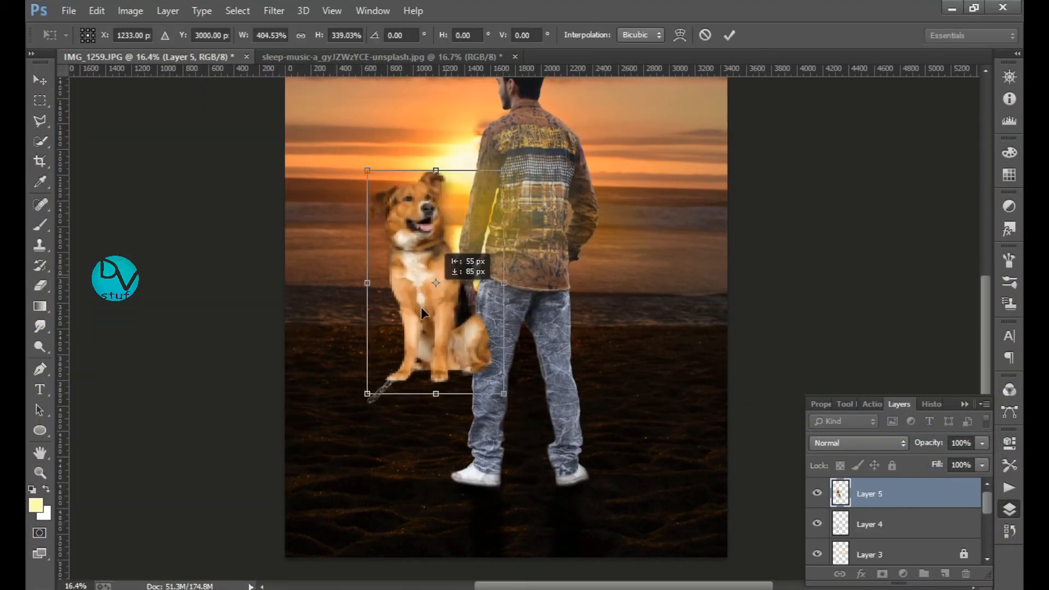
pyautogui.moveTo(436, 283); pyautogui.dragTo(355, 455)
pyautogui.press('Return')
pyautogui.moveTo(433, 433); pyautogui.dragTo(492, 437)
# Warp the chain on Layer 4 into a curved leash that arches up before dropping toward the dog
pyautogui.click(894, 524)
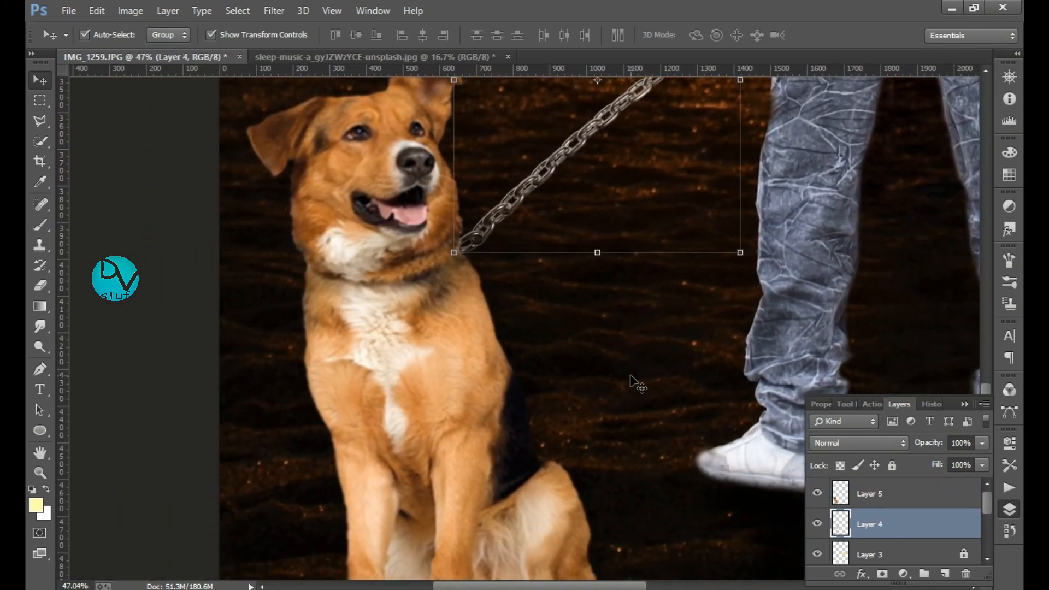
pyautogui.scroll(4, 630, 375)
pyautogui.hotkey('ctrl', 't')
pyautogui.click(680, 35)
pyautogui.scroll(1, 491, 207)
pyautogui.moveTo(490, 207); pyautogui.dragTo(478, 132)
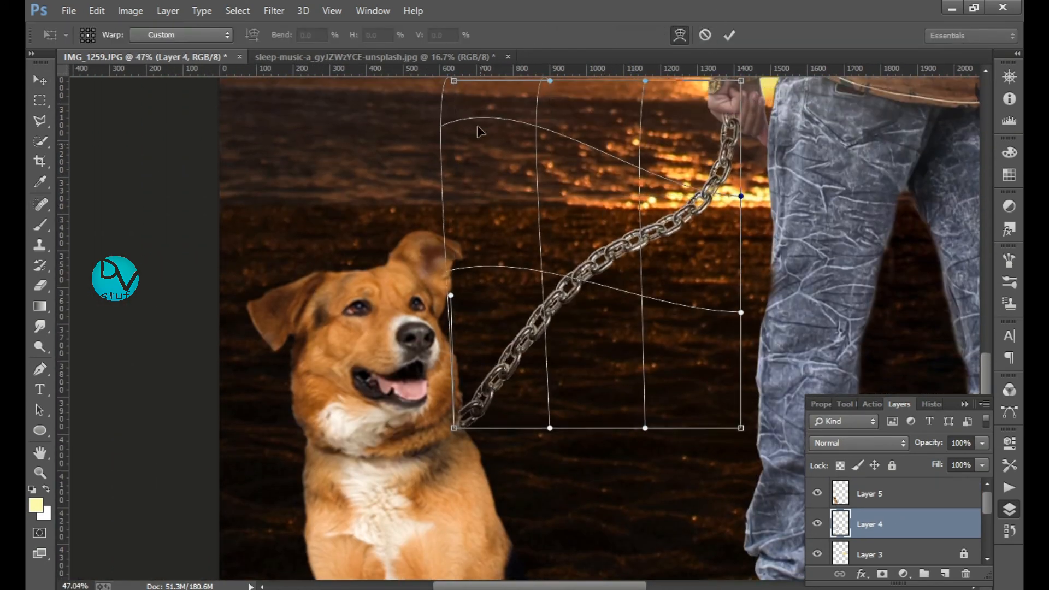
pyautogui.moveTo(474, 273); pyautogui.dragTo(464, 138)
pyautogui.moveTo(461, 327); pyautogui.dragTo(429, 191)
pyautogui.moveTo(605, 187); pyautogui.dragTo(594, 213)
pyautogui.moveTo(608, 205); pyautogui.dragTo(596, 125)
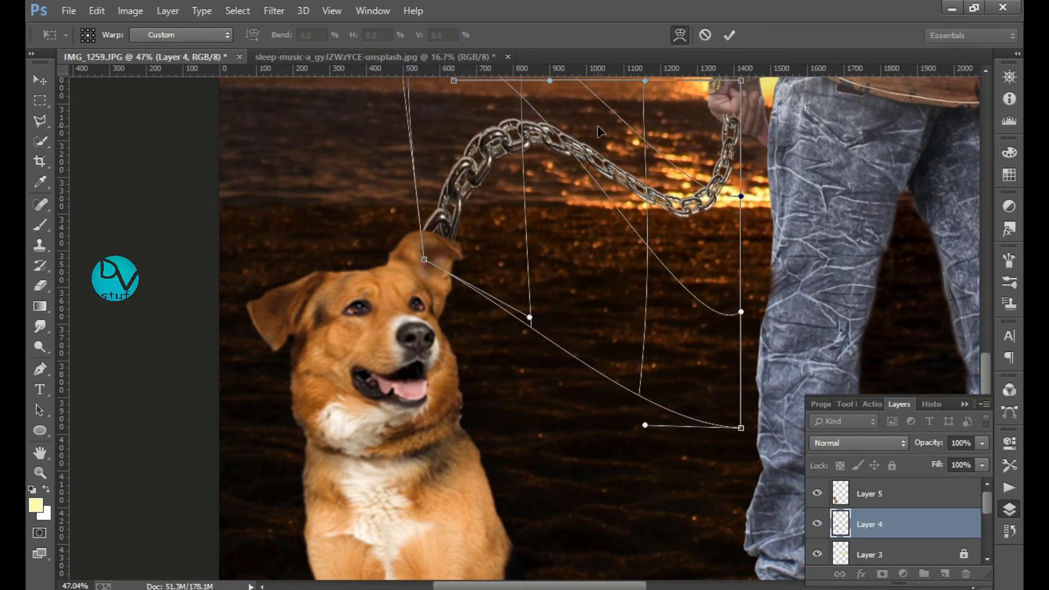
pyautogui.press('Return')
# Transform the chain to 95.63% width and 118.42% height, rotate it -4.25°, and apply the transformation
pyautogui.moveTo(771, 124)
pyautogui.mouseDown()
pyautogui.moveTo(798, 136)
pyautogui.moveTo(817, 316)
pyautogui.mouseUp()
pyautogui.click(40, 286)
pyautogui.moveTo(666, 390); pyautogui.dragTo(568, 335)
pyautogui.press('v')
pyautogui.moveTo(514, 294); pyautogui.dragTo(523, 315)
pyautogui.moveTo(615, 362); pyautogui.dragTo(624, 360)
pyautogui.moveTo(600, 265); pyautogui.dragTo(605, 264)
pyautogui.click(40, 80)
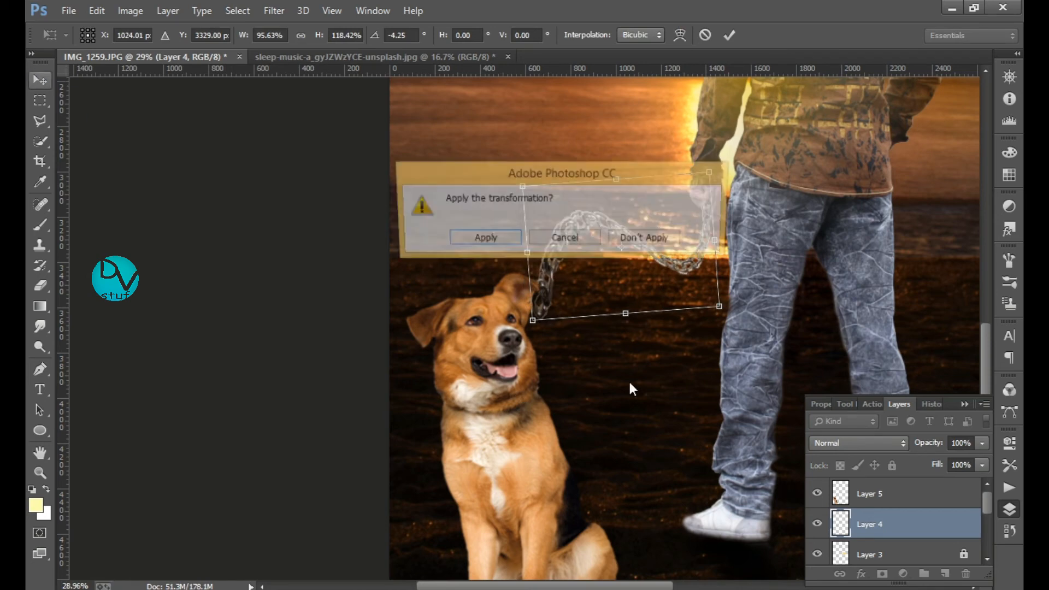
pyautogui.click(483, 238)
# Move the dog on Layer 5 up until its neck meets the chain's lower end
pyautogui.click(873, 493)
pyautogui.moveTo(545, 428); pyautogui.dragTo(544, 358)
pyautogui.scroll(3, 579, 349)
pyautogui.scroll(2, 616, 339)
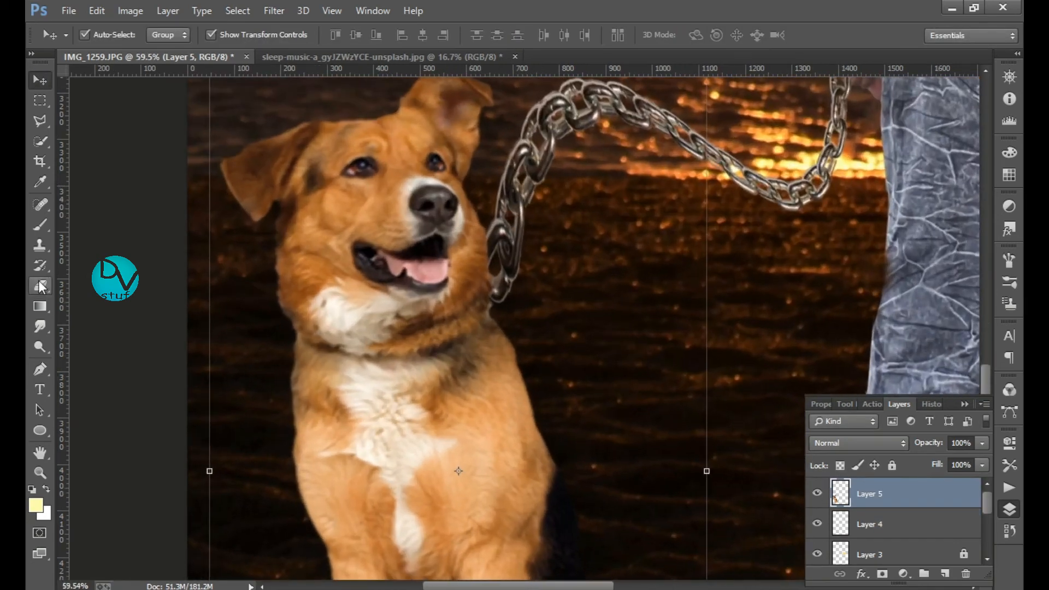
# Clone chain link pieces from Layer 4 onto the dog's neck on Layer 5, undoing the stray fur stroke
pyautogui.click(39, 245)
pyautogui.click(874, 524)
pyautogui.hotkey('alt', ']')
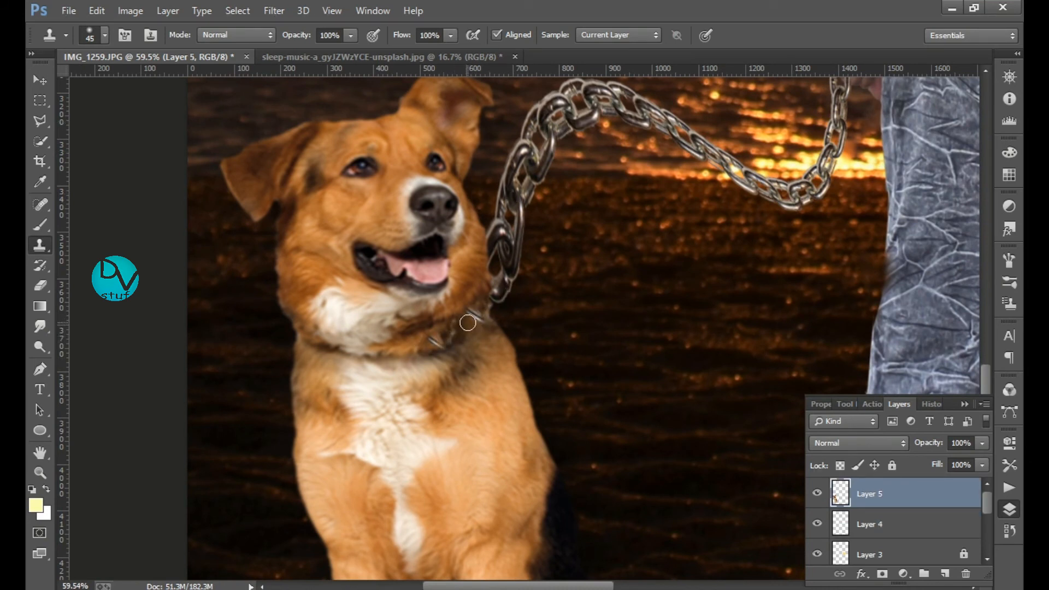
pyautogui.moveTo(471, 324); pyautogui.dragTo(336, 355)
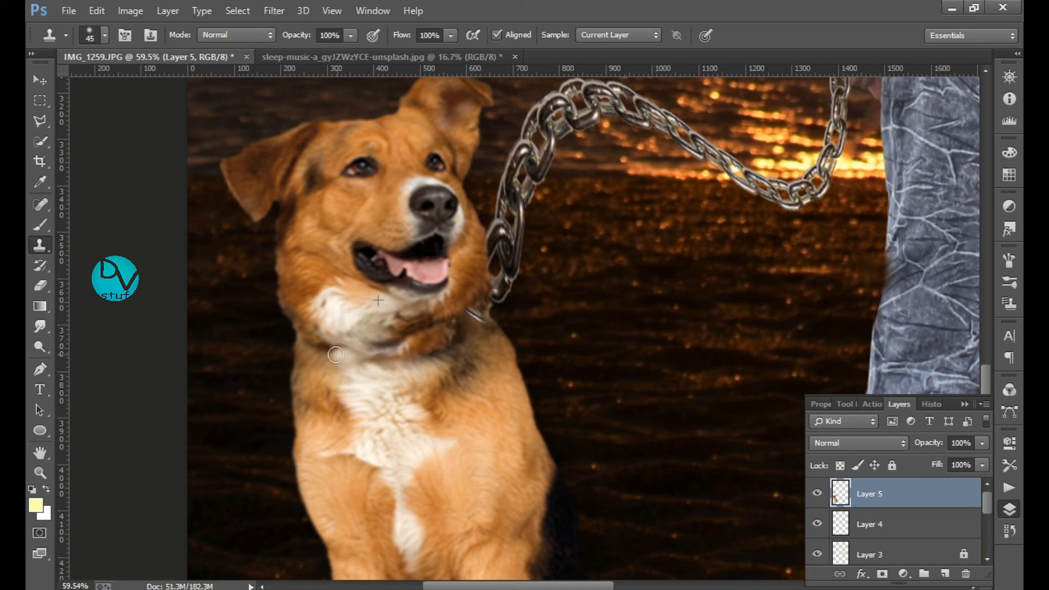
pyautogui.hotkey('ctrl', 'z')
pyautogui.click(890, 525)
pyautogui.click(869, 493)
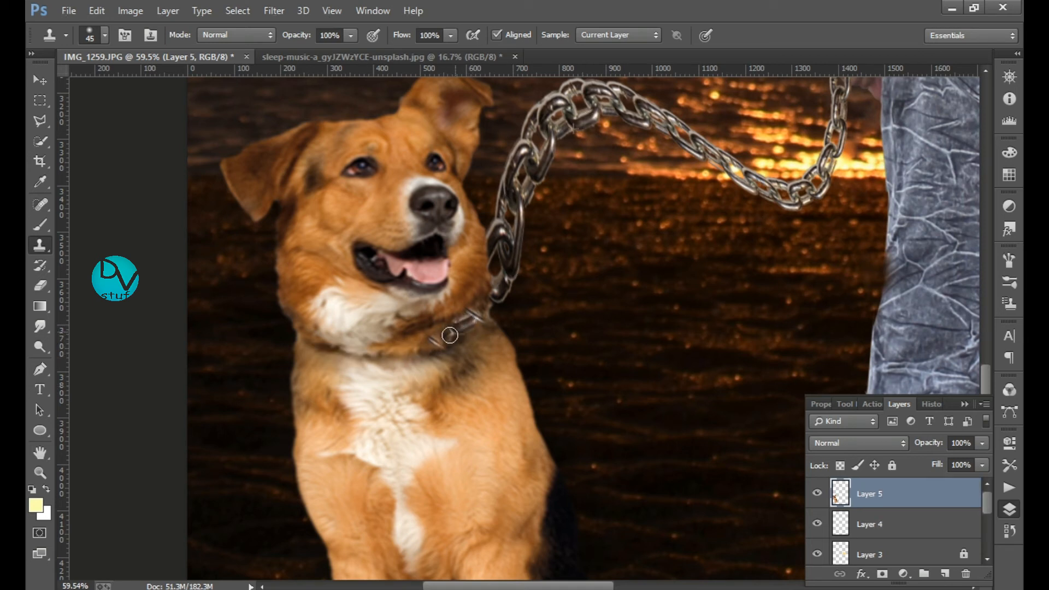
# Extend the cloned links on the dog's neck up to the leash, resampling from Layer 4
pyautogui.hotkey('alt', '[')
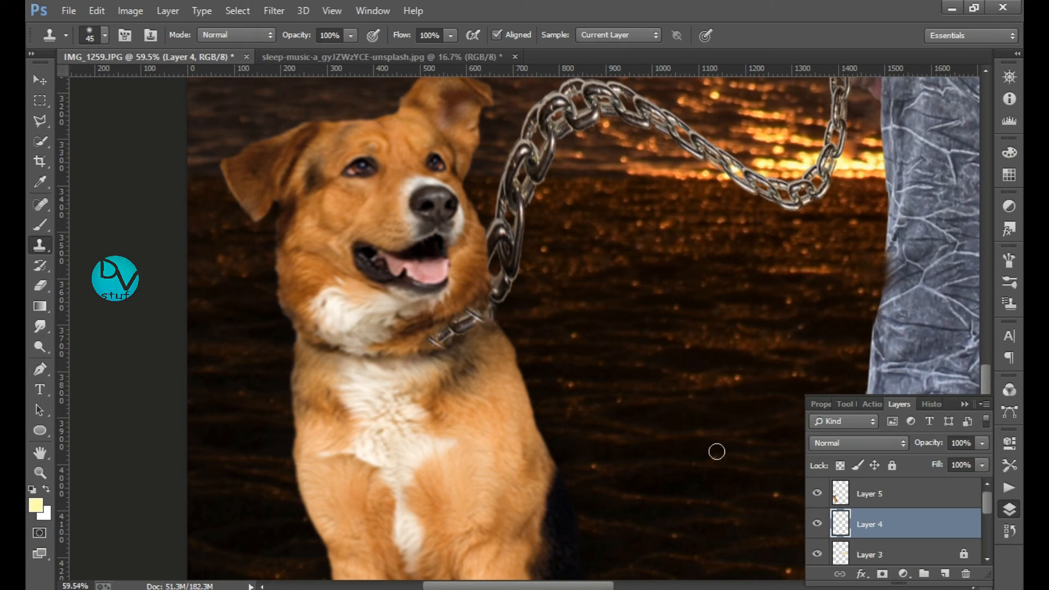
pyautogui.hotkey('alt', ']')
pyautogui.hotkey('alt', '[')
pyautogui.hotkey('alt', ']')
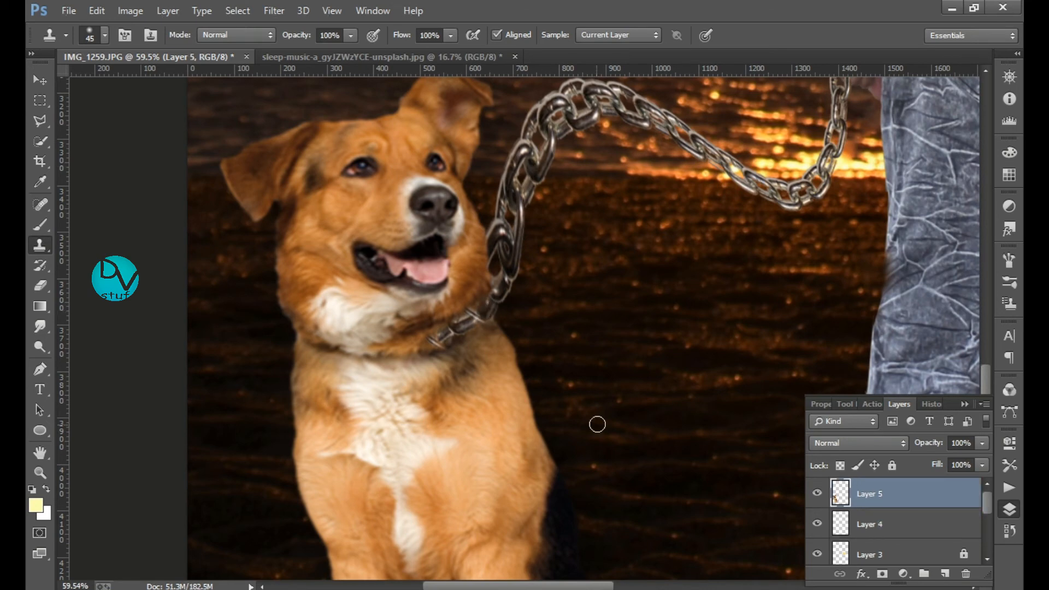
# Smudge the ends of the cloned links into the dog's neck fur on Layer 5 at 37% strength
pyautogui.moveTo(433, 377); pyautogui.dragTo(465, 377)
pyautogui.press('e')
pyautogui.hotkey('alt', '[')
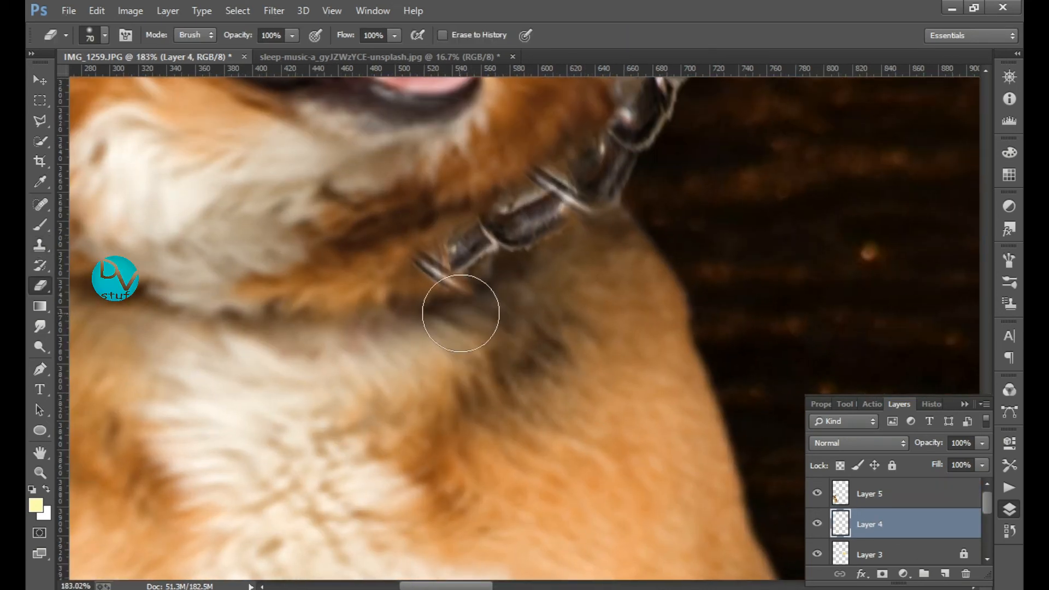
pyautogui.click(40, 326)
pyautogui.hotkey('alt', ']')
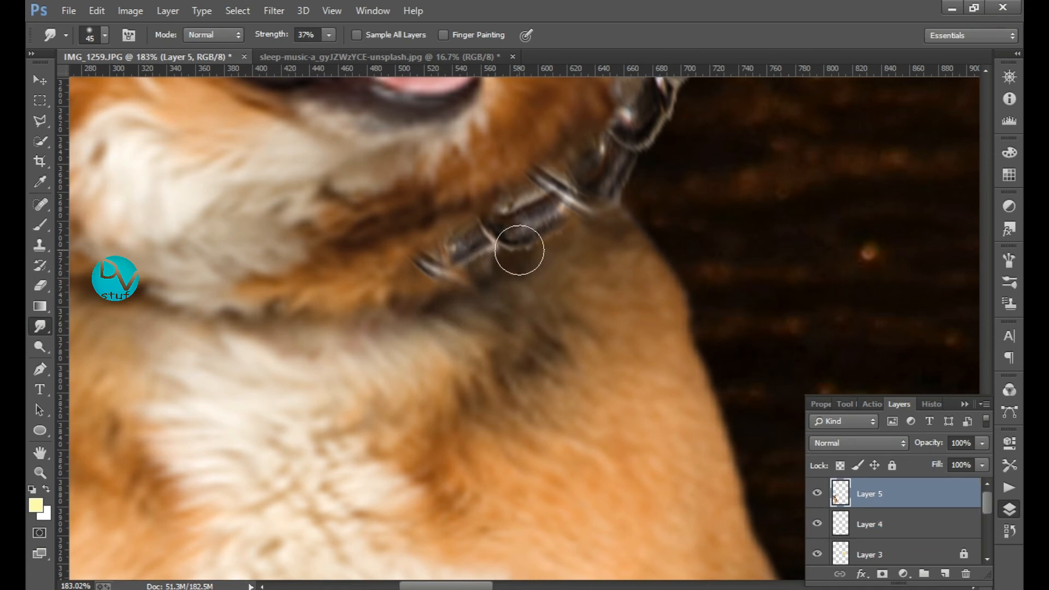
pyautogui.scroll(-15, 609, 220)
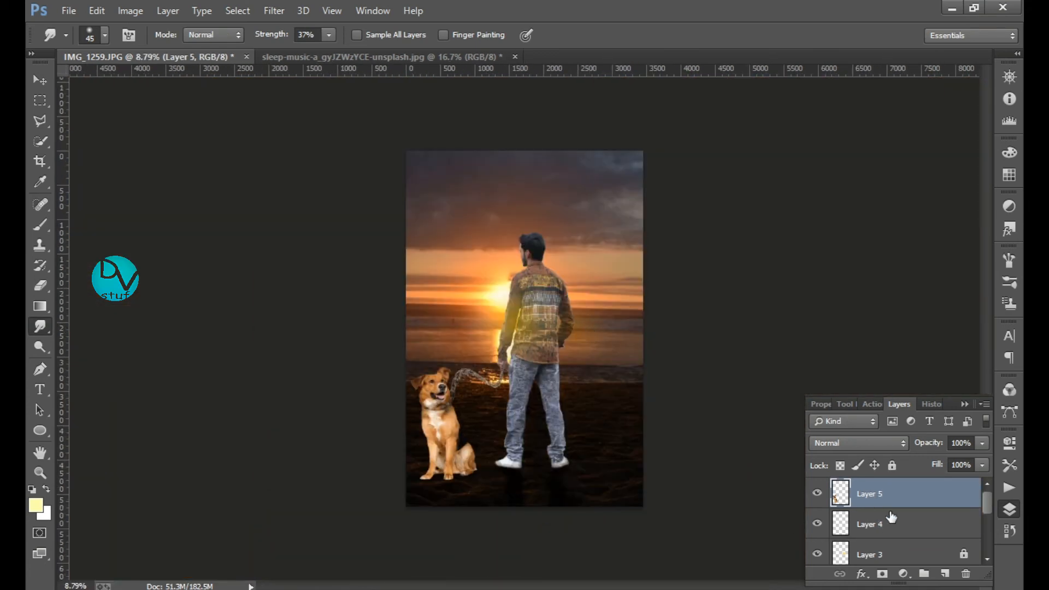
pyautogui.click(893, 466)
pyautogui.click(893, 466)
pyautogui.doubleClick(934, 501)
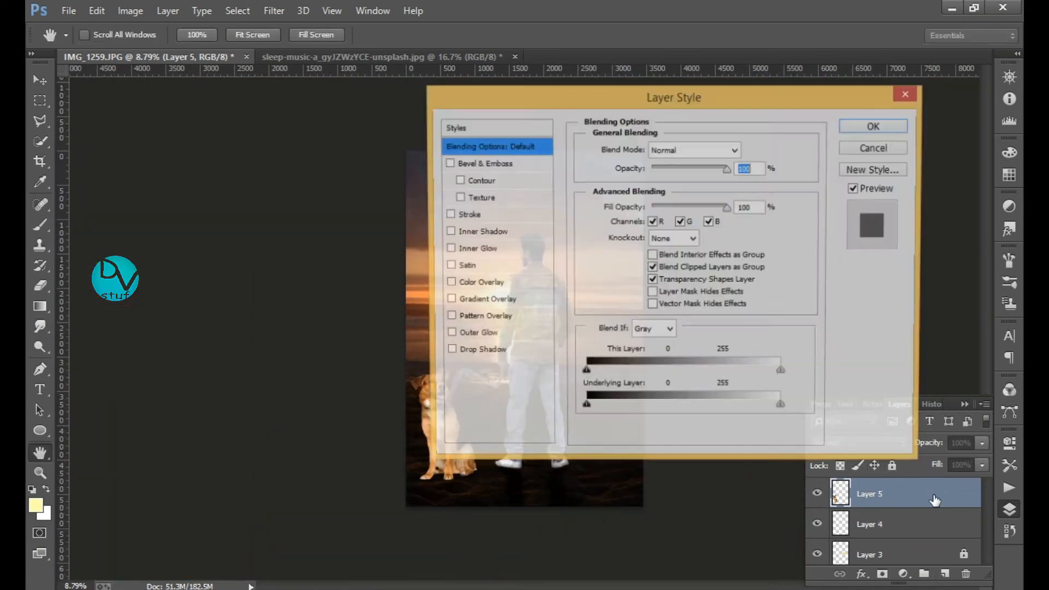
pyautogui.click(874, 147)
pyautogui.rightClick(877, 498)
pyautogui.click(565, 149)
pyautogui.hotkey('ctrl', 'z')
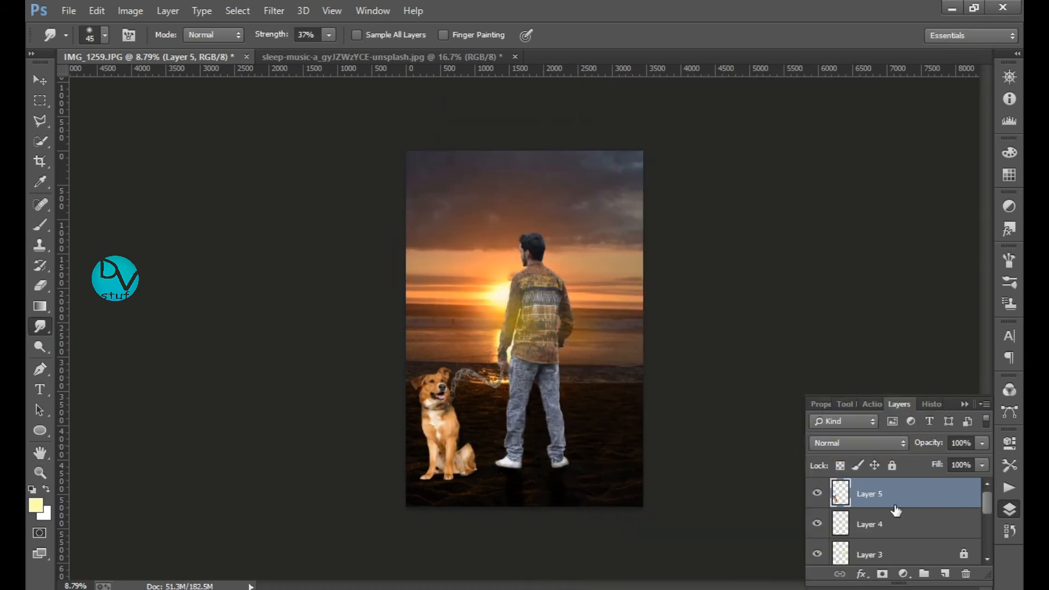
# Duplicate the dog's Layer 5 and turn the copy black by lowering its Lightness to the minimum in Hue/Saturation
pyautogui.rightClick(896, 497)
pyautogui.click(641, 133)
pyautogui.press('Return')
pyautogui.click(168, 10)
pyautogui.hotkey('ctrl', 'u')
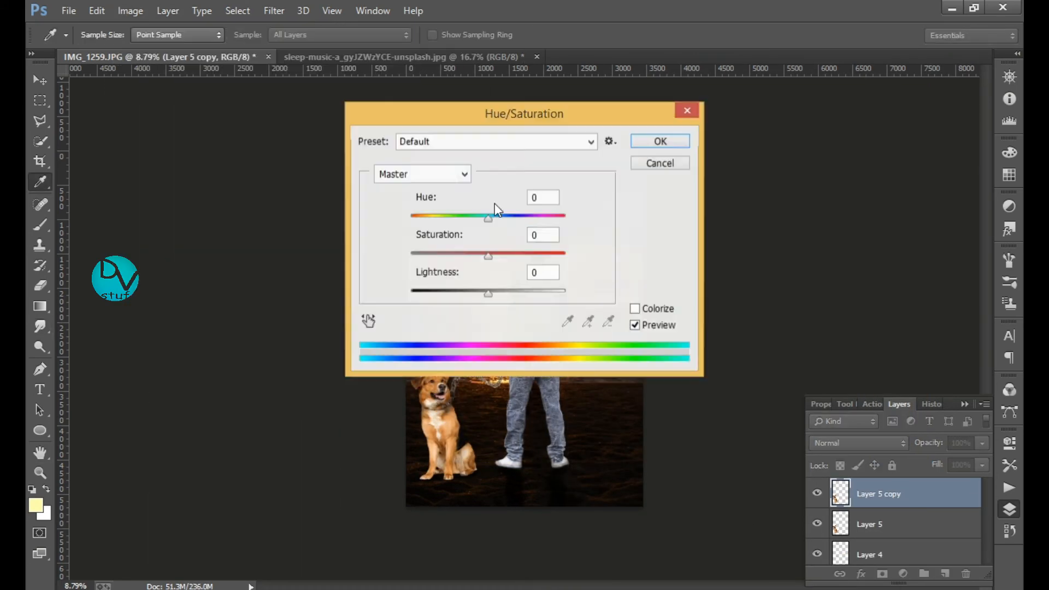
pyautogui.moveTo(466, 293); pyautogui.dragTo(363, 293)
pyautogui.press('Return')
# Flip the black dog copy vertically and place it directly beneath the dog's paws as a shadow
pyautogui.hotkey('ctrl', 't')
pyautogui.rightClick(485, 426)
pyautogui.click(514, 420)
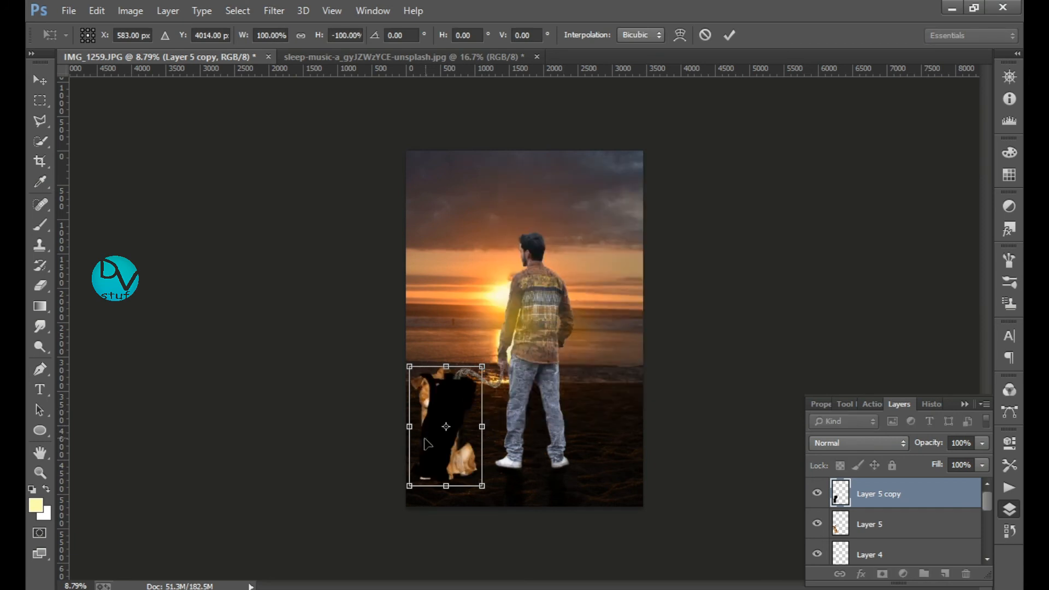
pyautogui.moveTo(426, 441); pyautogui.dragTo(428, 548)
pyautogui.press('Return')
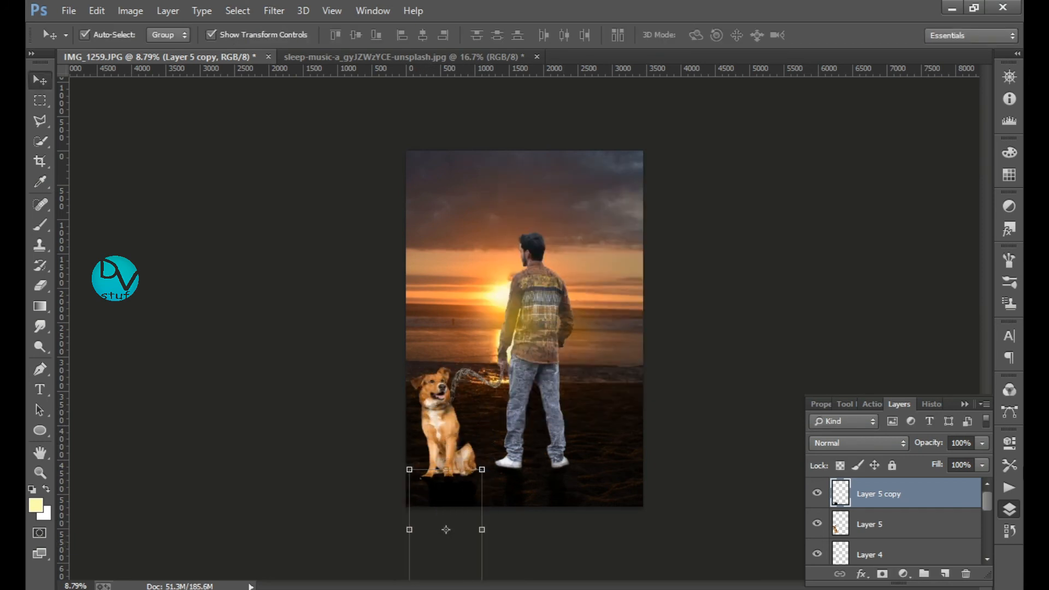
# Set the dog's shadow to Soft Light, stretch it to 107.79% height, and place its layer below Layer 5
pyautogui.click(886, 443)
pyautogui.click(902, 340)
pyautogui.hotkey('ctrl', 't')
pyautogui.moveTo(446, 470); pyautogui.dragTo(447, 471)
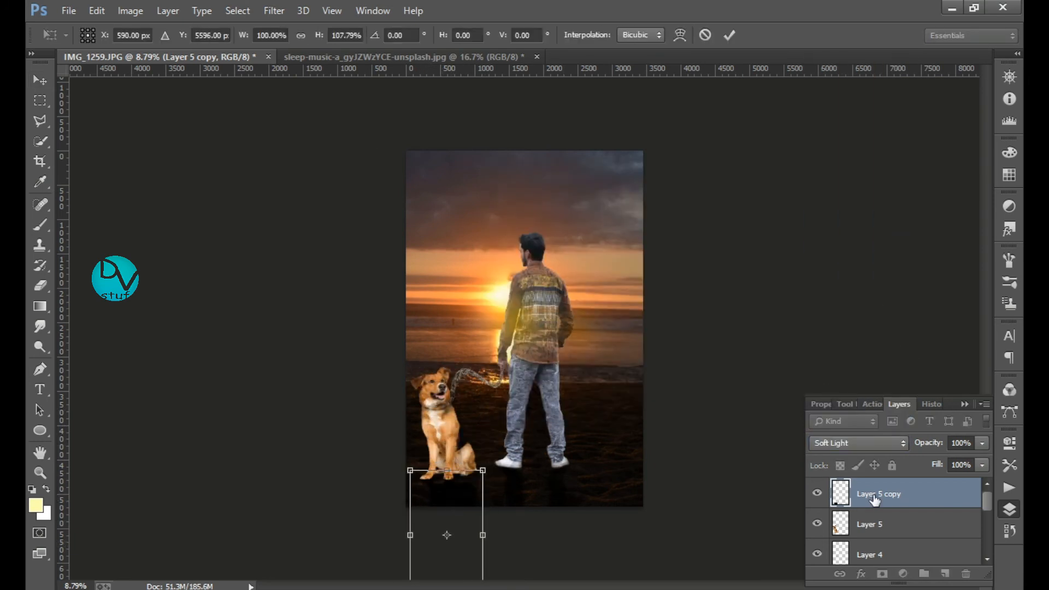
pyautogui.press('Return')
pyautogui.hotkey('ctrl', '[')
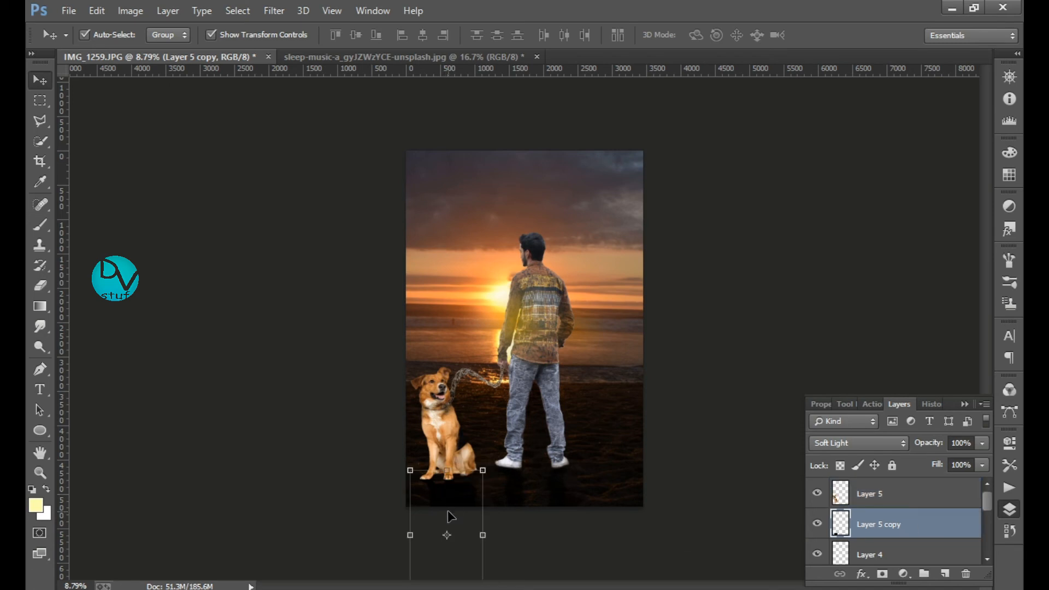
# Enlarge the dog's shadow slightly and raise it so that it meets the paws
pyautogui.moveTo(458, 504); pyautogui.dragTo(566, 347)
pyautogui.click(482, 471)
pyautogui.click(683, 37)
pyautogui.moveTo(304, 264); pyautogui.dragTo(313, 235)
pyautogui.moveTo(307, 417); pyautogui.dragTo(283, 402)
pyautogui.press('Return')
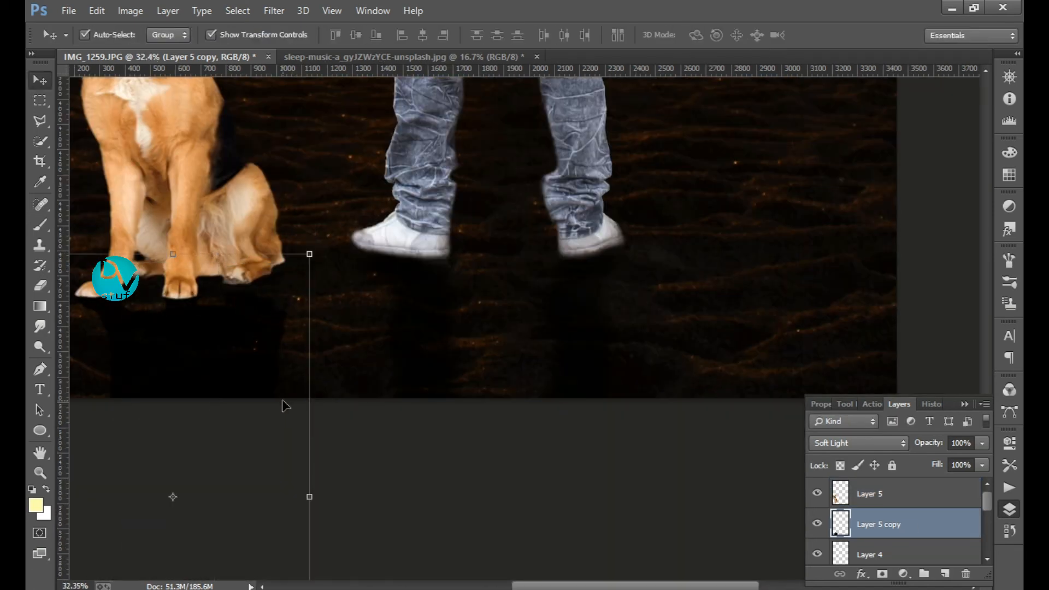
# Soften the dog's shadow on Layer 5 copy with the Blur More filter
pyautogui.click(274, 11)
pyautogui.click(525, 281)
pyautogui.click(274, 10)
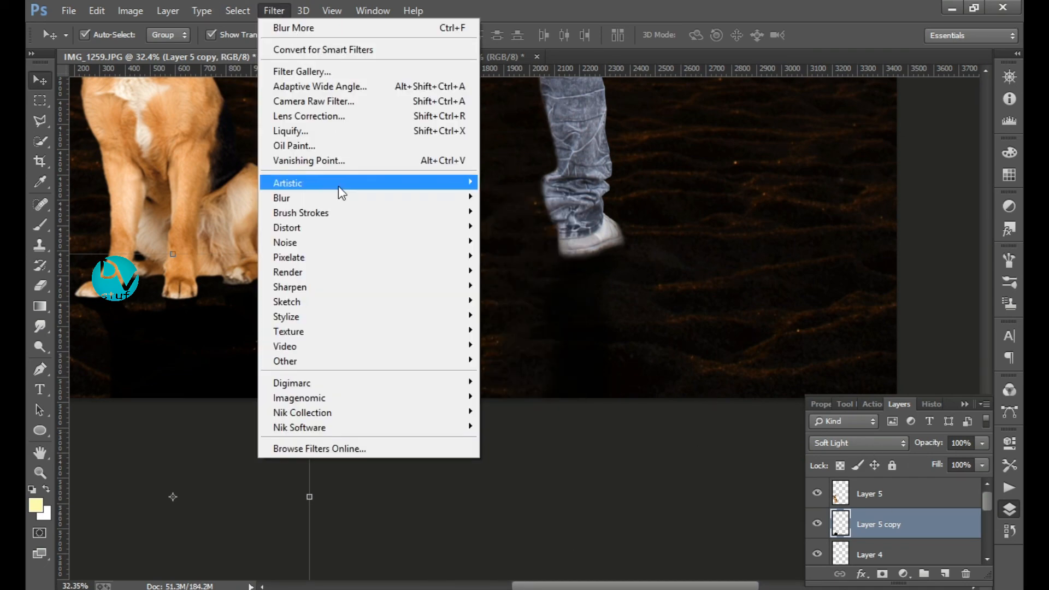
pyautogui.click(519, 297)
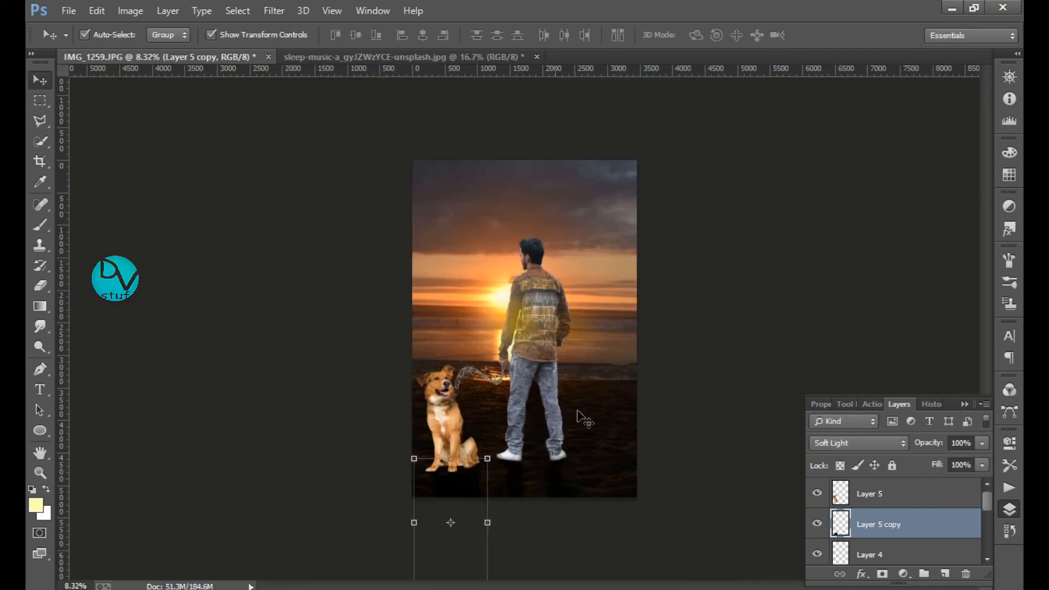
# Unlock the locked layers in the stack, including Layer 1 copy, the beach background on Layer 2, and Layer 3
pyautogui.click(885, 493)
pyautogui.scroll(-3, 896, 500)
pyautogui.click(964, 495)
pyautogui.click(904, 494)
pyautogui.click(892, 465)
pyautogui.click(907, 525)
pyautogui.click(892, 465)
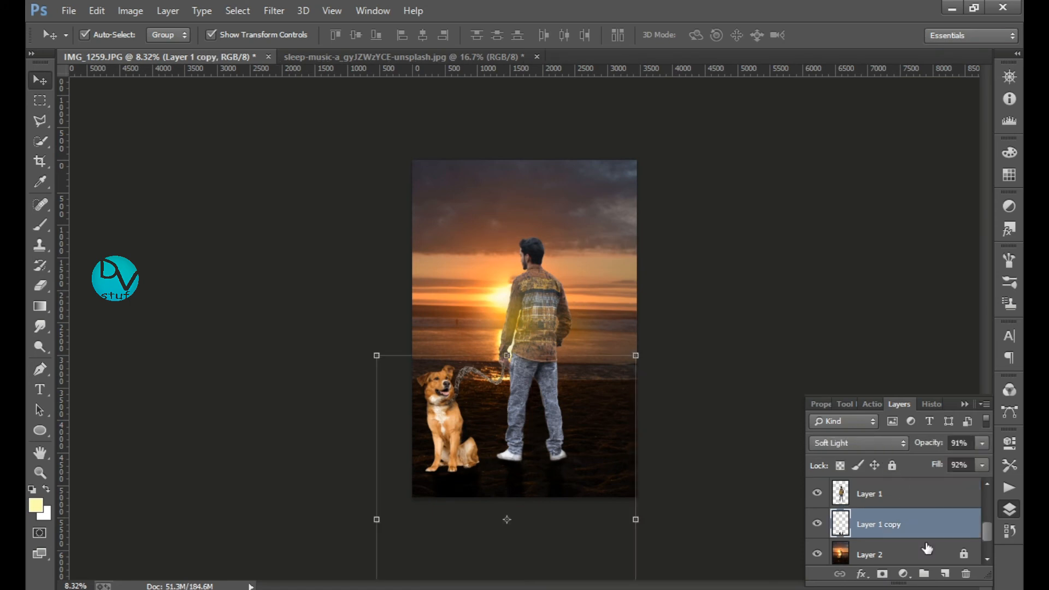
pyautogui.click(924, 553)
pyautogui.click(892, 466)
pyautogui.scroll(3, 915, 510)
pyautogui.click(914, 516)
pyautogui.click(892, 465)
pyautogui.scroll(2, 912, 520)
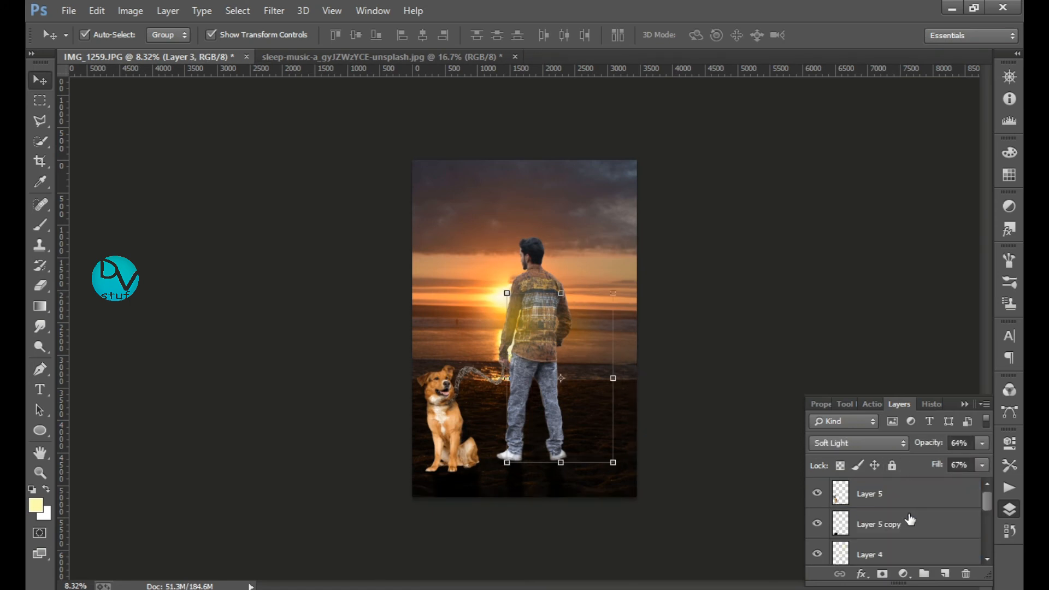
# Duplicate all the layers and merge the duplicates into a single layer above Layer 5
pyautogui.keyDown('shift'); pyautogui.click(912, 488); pyautogui.keyUp('shift')
pyautogui.moveTo(986, 504); pyautogui.dragTo(986, 547)
pyautogui.click(966, 541)
pyautogui.scroll(5, 940, 525)
pyautogui.keyDown('shift'); pyautogui.click(873, 495); pyautogui.keyUp('shift')
pyautogui.rightClick(873, 494)
pyautogui.click(606, 134)
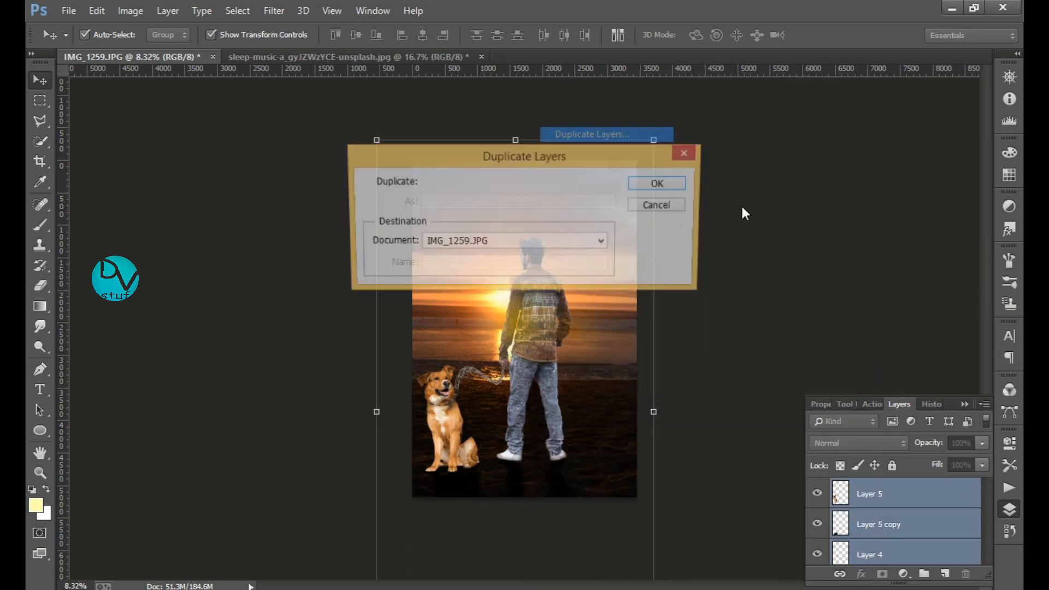
pyautogui.press('Return')
pyautogui.rightClick(924, 498)
pyautogui.click(653, 431)
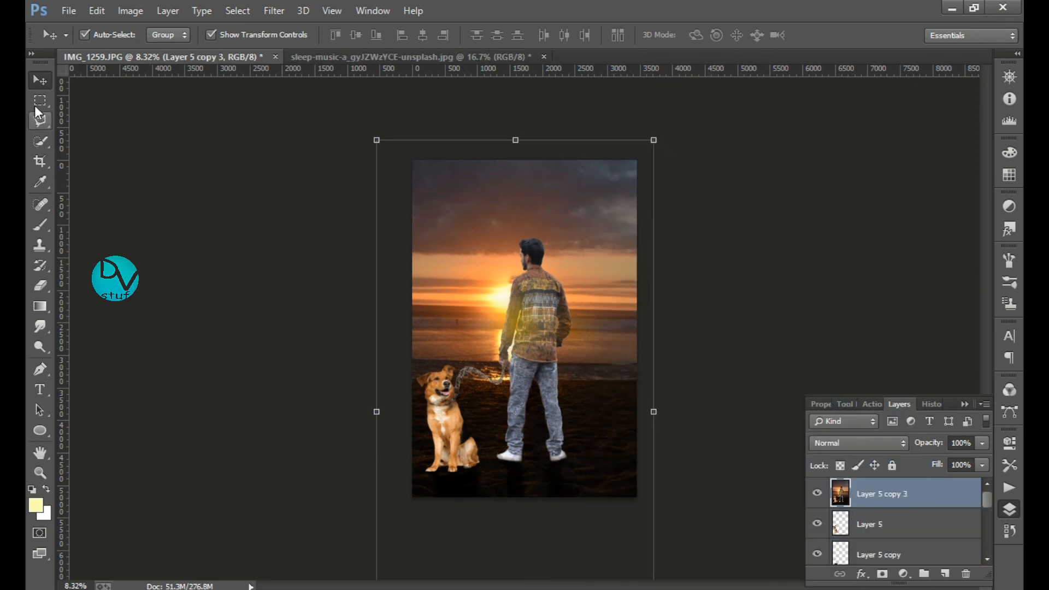
# Crop the document to its existing canvas bounds, deleting the pixels that extend outside
pyautogui.click(39, 162)
pyautogui.press('Return')
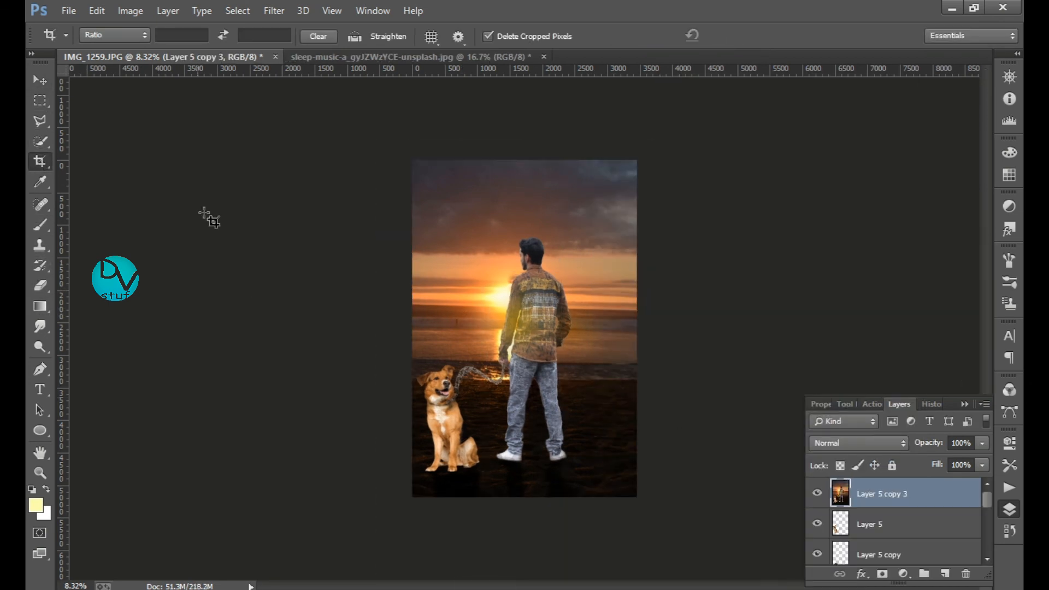
pyautogui.press('v')
# Open the merged layer in the Camera Raw filter and set Temperature to +8 and Tint to -2
pyautogui.click(274, 10)
pyautogui.click(313, 102)
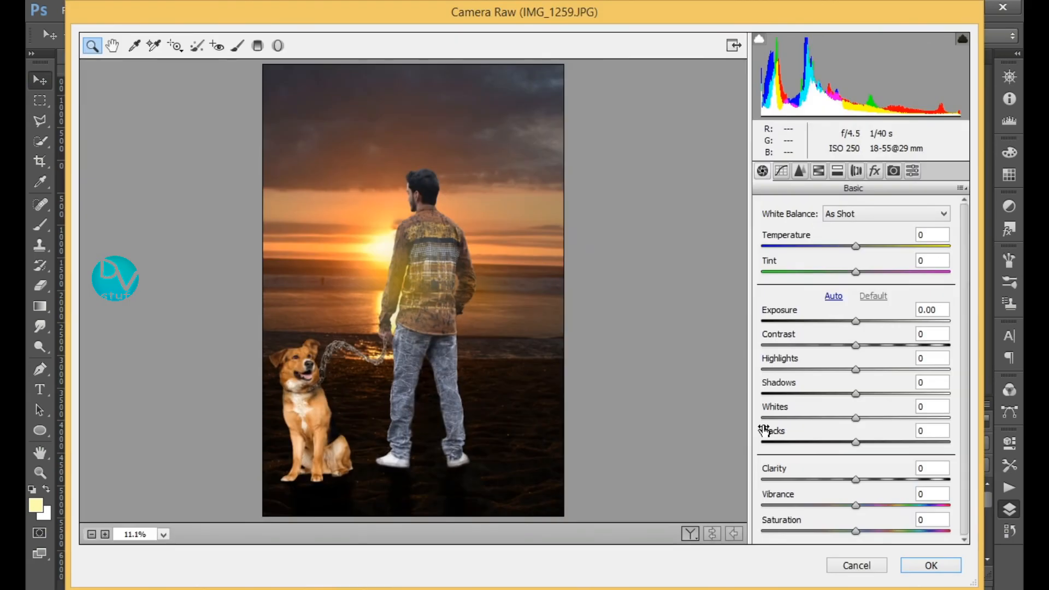
pyautogui.click(874, 214)
pyautogui.click(844, 238)
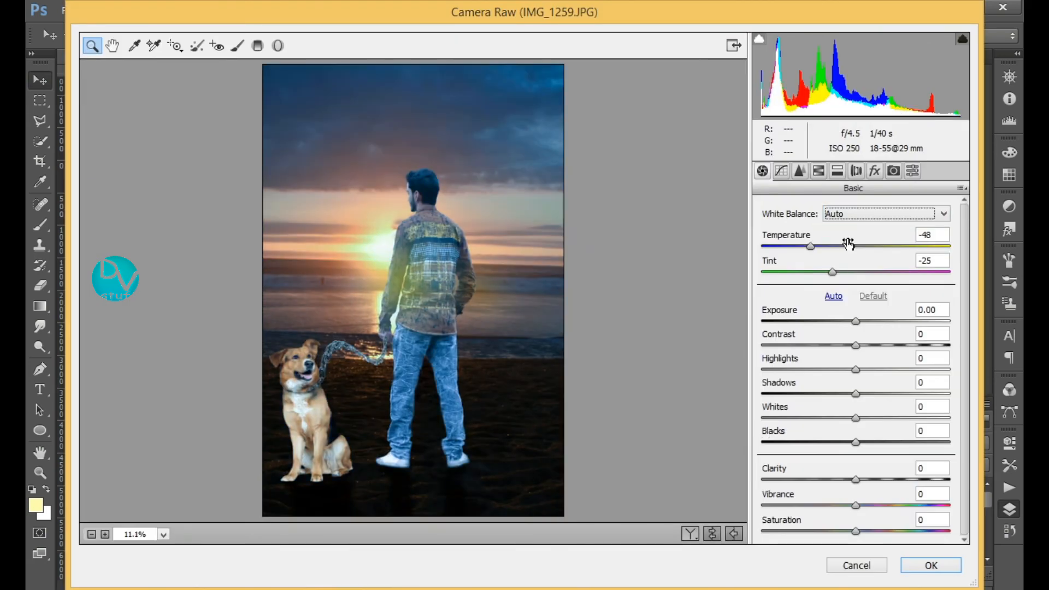
pyautogui.click(856, 215)
pyautogui.click(856, 222)
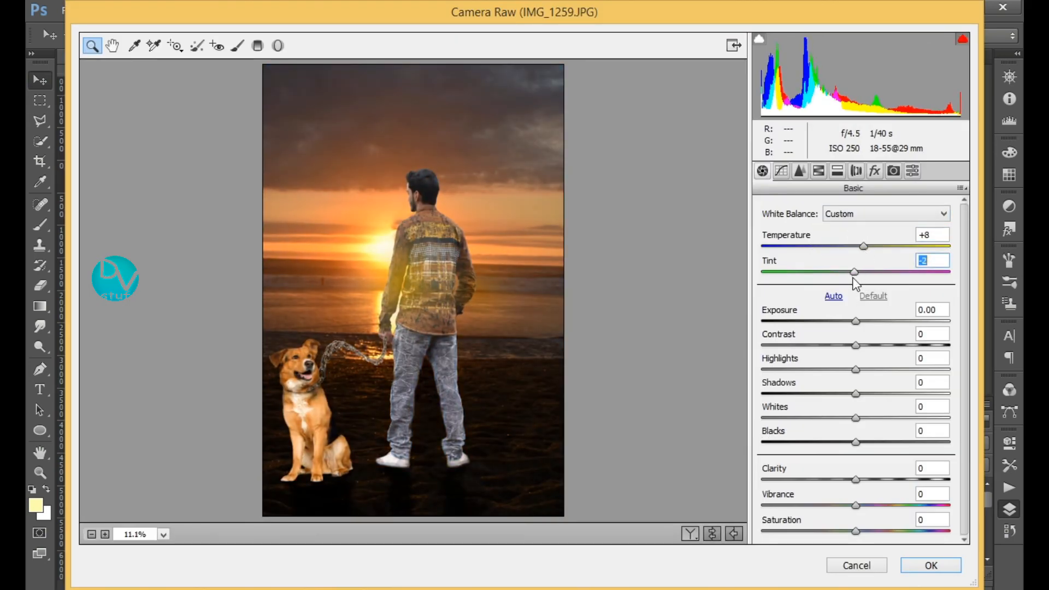
# Set Exposure to +0.30 and Contrast to +26, then rebalance Shadows, Whites and Blacks and raise Clarity and Vibrance
pyautogui.moveTo(858, 323); pyautogui.dragTo(855, 323)
pyautogui.moveTo(857, 347); pyautogui.dragTo(863, 321)
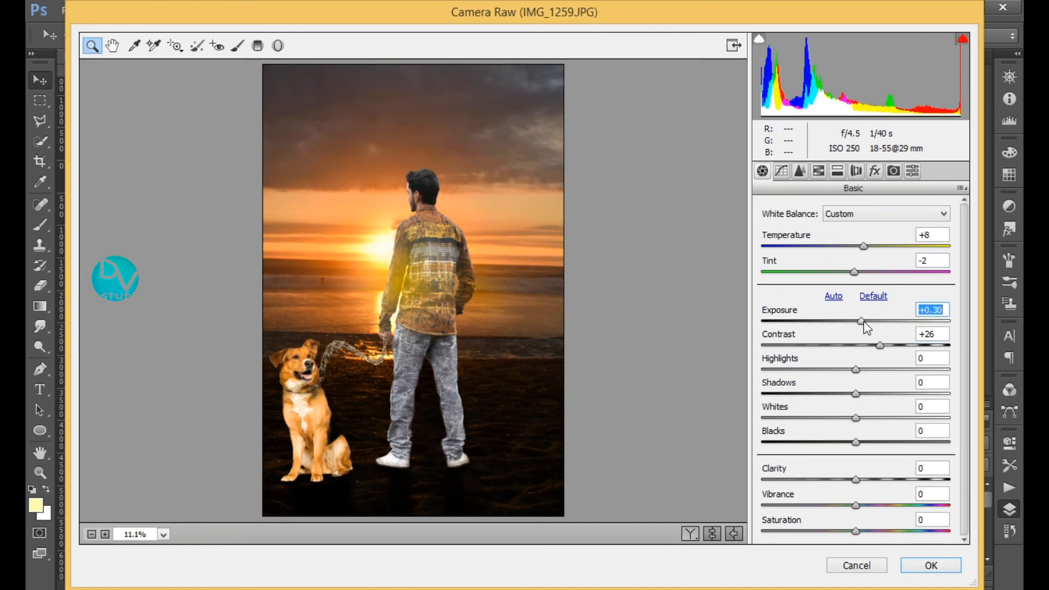
pyautogui.moveTo(859, 395); pyautogui.dragTo(878, 371)
pyautogui.moveTo(856, 441); pyautogui.dragTo(828, 441)
pyautogui.moveTo(855, 479); pyautogui.dragTo(872, 479)
pyautogui.moveTo(856, 504); pyautogui.dragTo(880, 480)
pyautogui.moveTo(828, 442); pyautogui.dragTo(853, 442)
pyautogui.moveTo(820, 394); pyautogui.dragTo(831, 395)
pyautogui.moveTo(856, 418); pyautogui.dragTo(821, 418)
pyautogui.moveTo(831, 394); pyautogui.dragTo(858, 367)
# Apply moderate luminance noise reduction to the image and slightly lower its Luminance Detail
pyautogui.click(781, 170)
pyautogui.click(799, 171)
pyautogui.moveTo(762, 363); pyautogui.dragTo(810, 362)
pyautogui.moveTo(856, 389); pyautogui.dragTo(846, 389)
# Lower the Reds and Oranges luminance, and set the hues to Oranges +23, Yellows +20, Greens +15 and Aquas +18
pyautogui.click(819, 171)
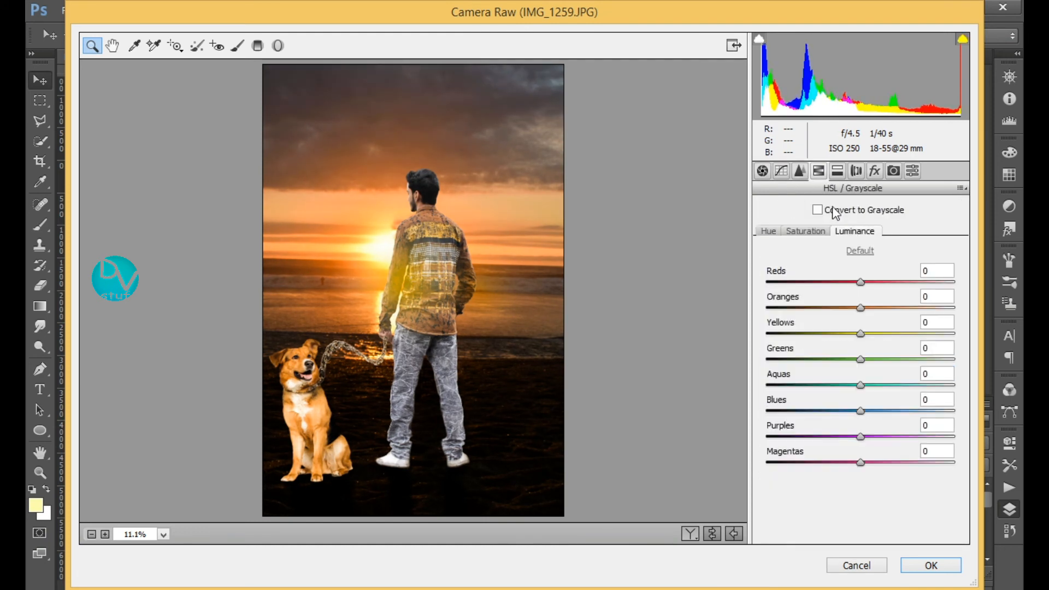
pyautogui.moveTo(860, 284); pyautogui.dragTo(856, 282)
pyautogui.moveTo(860, 308); pyautogui.dragTo(834, 307)
pyautogui.click(805, 231)
pyautogui.click(768, 231)
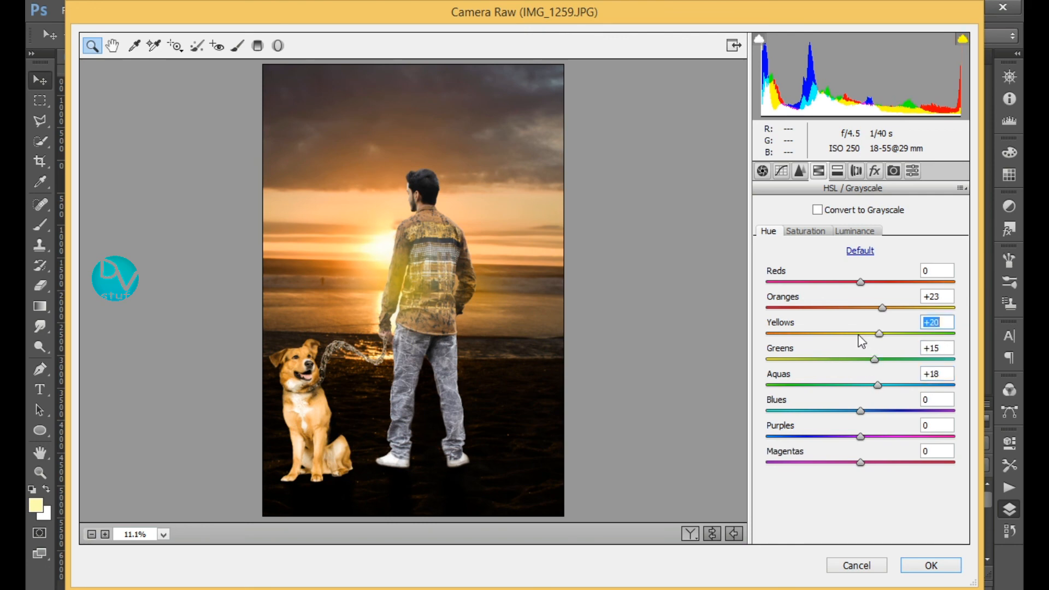
# Add a Highlight Priority post-crop vignette with Amount -18 and adjust its Feather, Roundness and Midpoint
pyautogui.click(875, 172)
pyautogui.moveTo(860, 372); pyautogui.dragTo(844, 373)
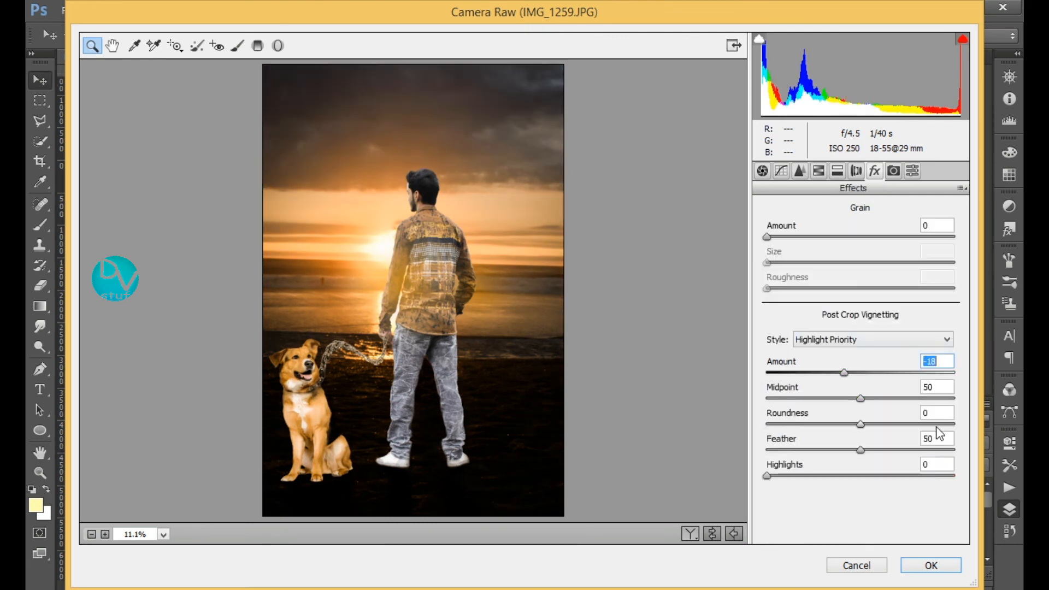
pyautogui.moveTo(861, 451); pyautogui.dragTo(908, 450)
pyautogui.moveTo(861, 425); pyautogui.dragTo(878, 399)
# Set the Blue Primary calibration to Hue -20 and Saturation +28, and apply the Camera Raw adjustments
pyautogui.click(893, 172)
pyautogui.moveTo(860, 489); pyautogui.dragTo(887, 490)
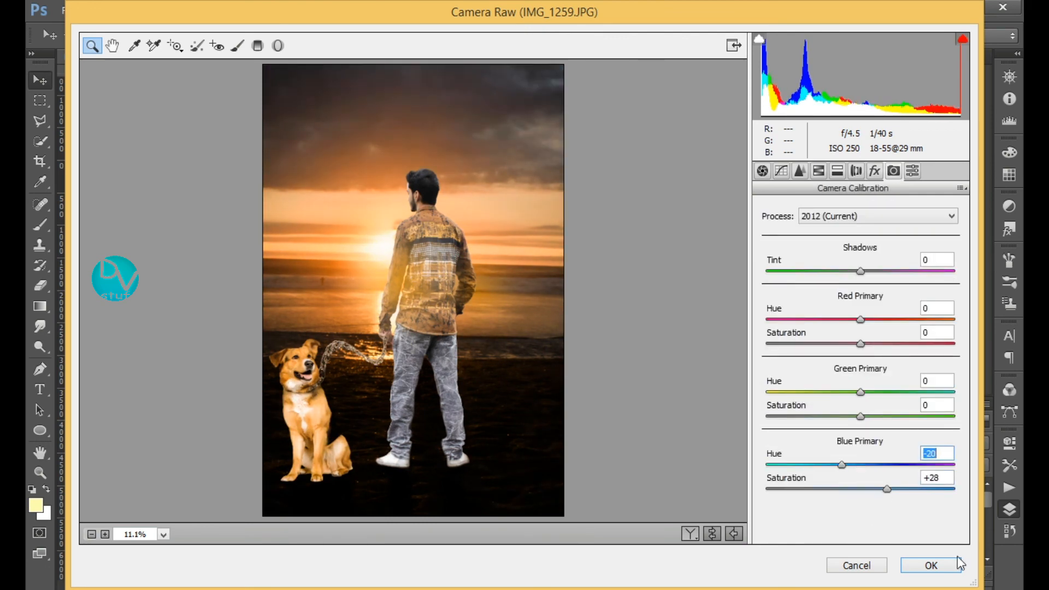
pyautogui.click(960, 564)
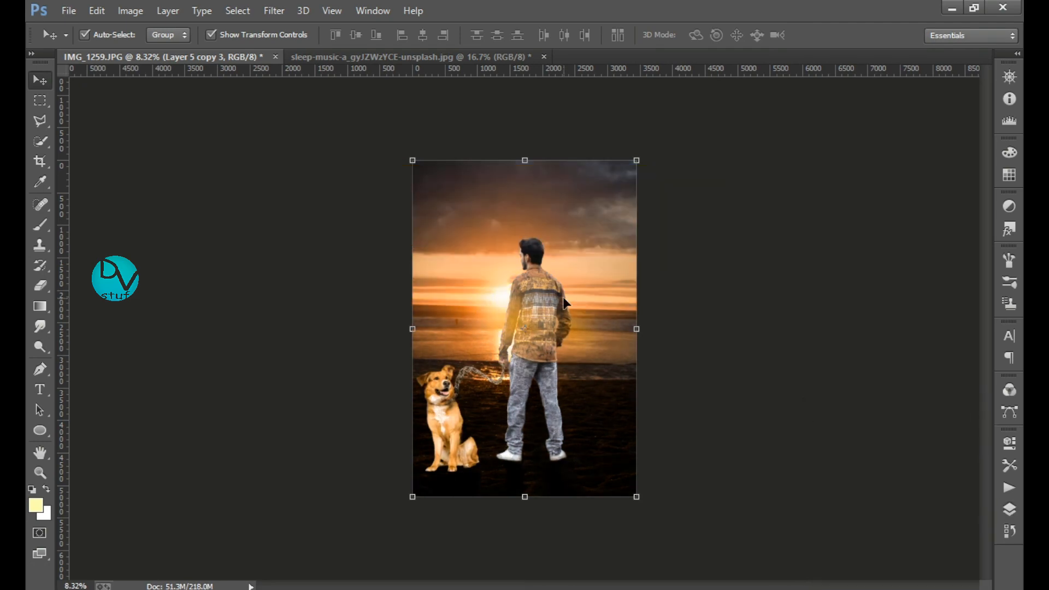
# Add the text SUNSET in the 250 pt Sketch font across the sky above the man's head
pyautogui.scroll(5, 564, 301)
pyautogui.moveTo(569, 300); pyautogui.dragTo(641, 257)
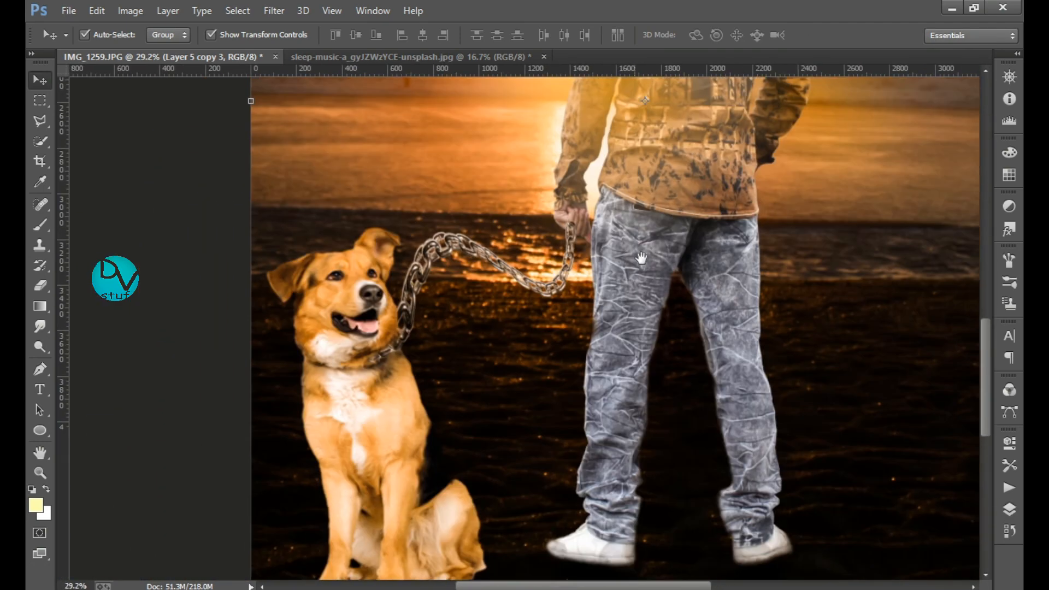
pyautogui.doubleClick(43, 456)
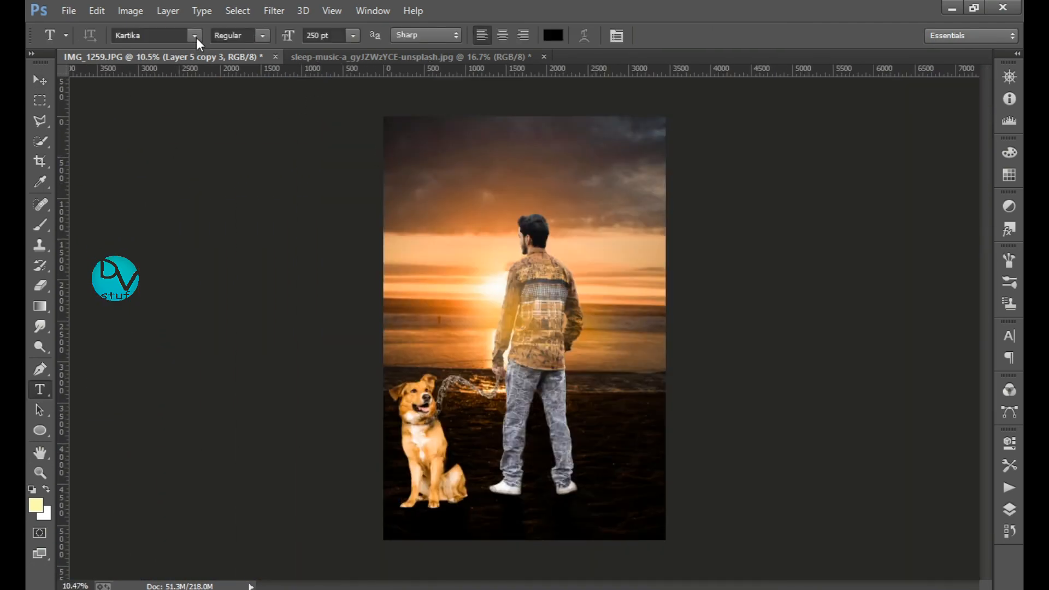
pyautogui.click(195, 35)
pyautogui.scroll(-10, 240, 202)
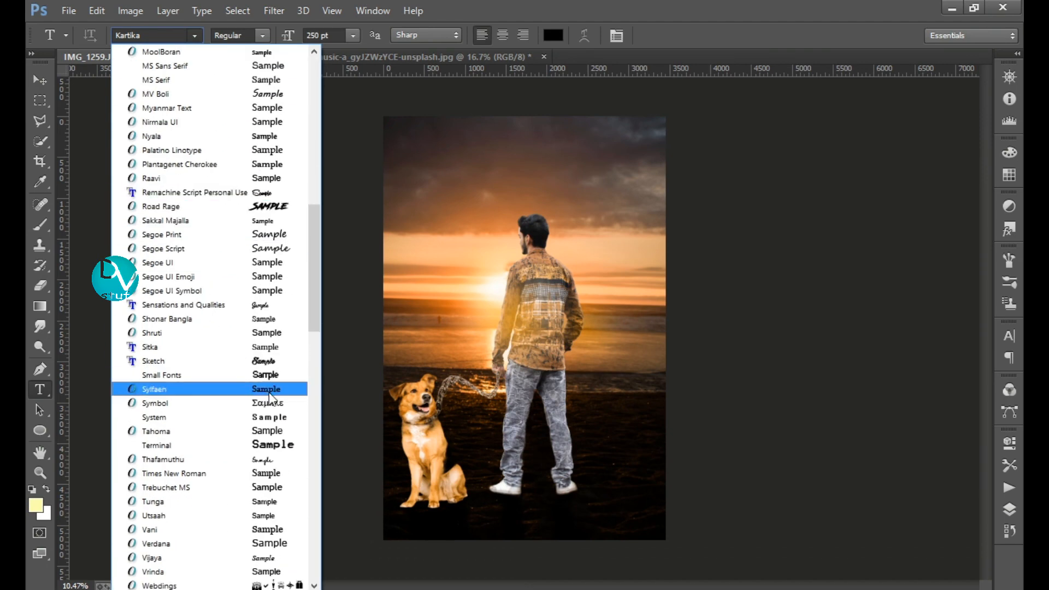
pyautogui.click(153, 360)
pyautogui.click(450, 164)
pyautogui.write('SUNSET')
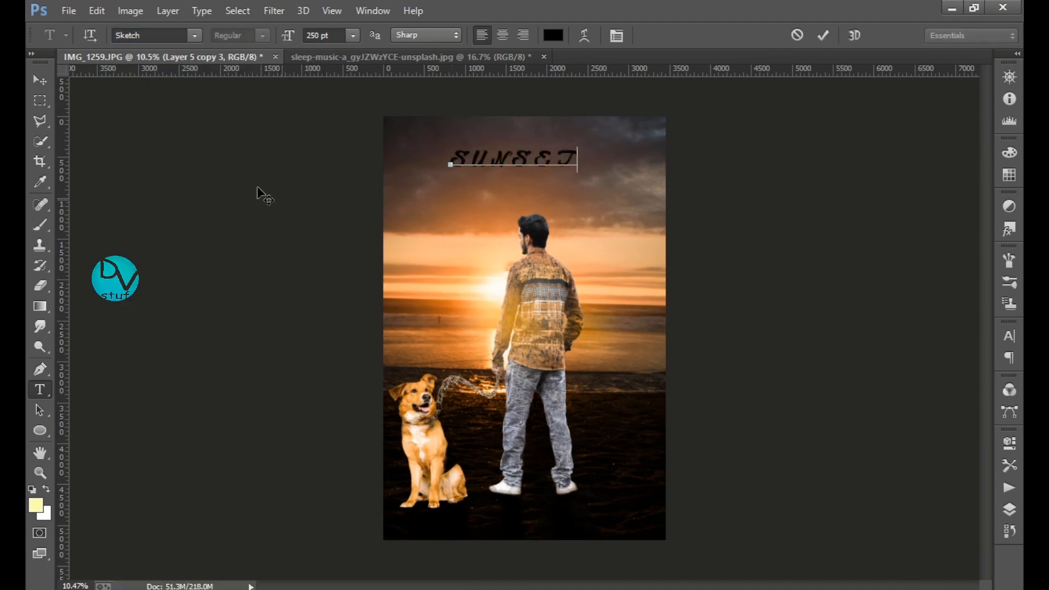
# Change the SUNSET text's color to white and its font to Thafamuthu
pyautogui.hotkey('ctrl', 'a')
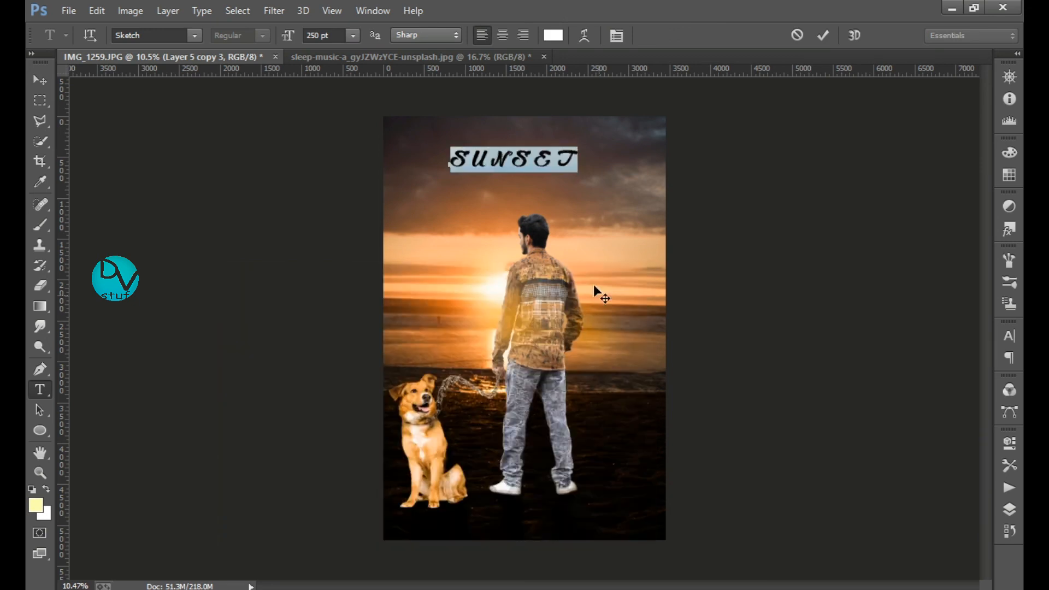
pyautogui.click(197, 35)
pyautogui.click(268, 150)
# Enlarge the SUNSET text to 556.89 pt and move it up near the upper edge of the photo
pyautogui.click(40, 80)
pyautogui.hotkey('ctrl', 't')
pyautogui.moveTo(544, 172); pyautogui.dragTo(610, 201)
pyautogui.moveTo(570, 176); pyautogui.dragTo(565, 144)
pyautogui.press('Return')
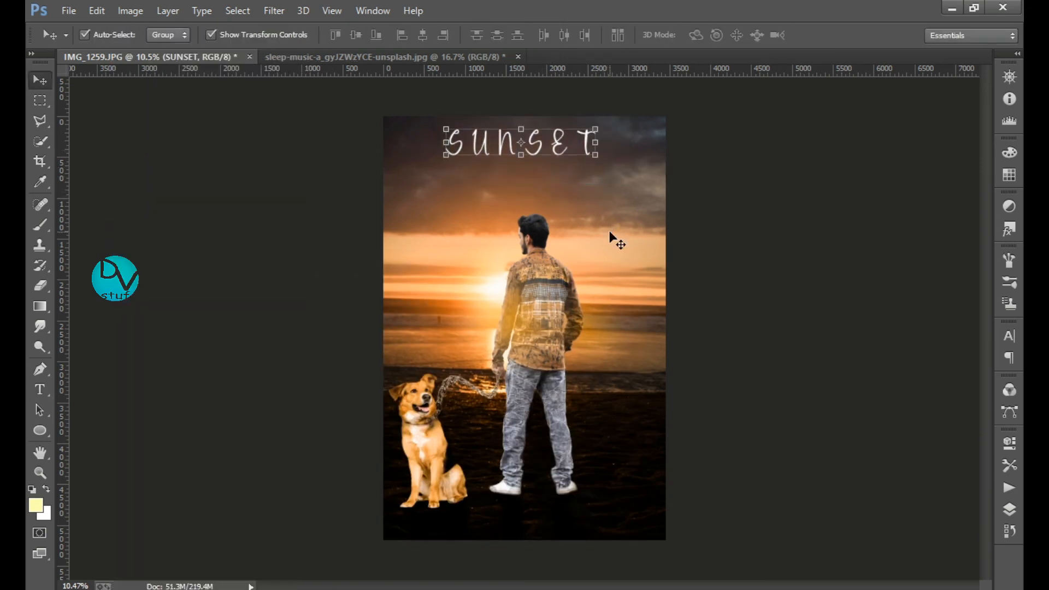
# Change the SUNSET text's font to Remachine Script Personal Use
pyautogui.click(40, 389)
pyautogui.click(194, 36)
pyautogui.scroll(-10, 196, 374)
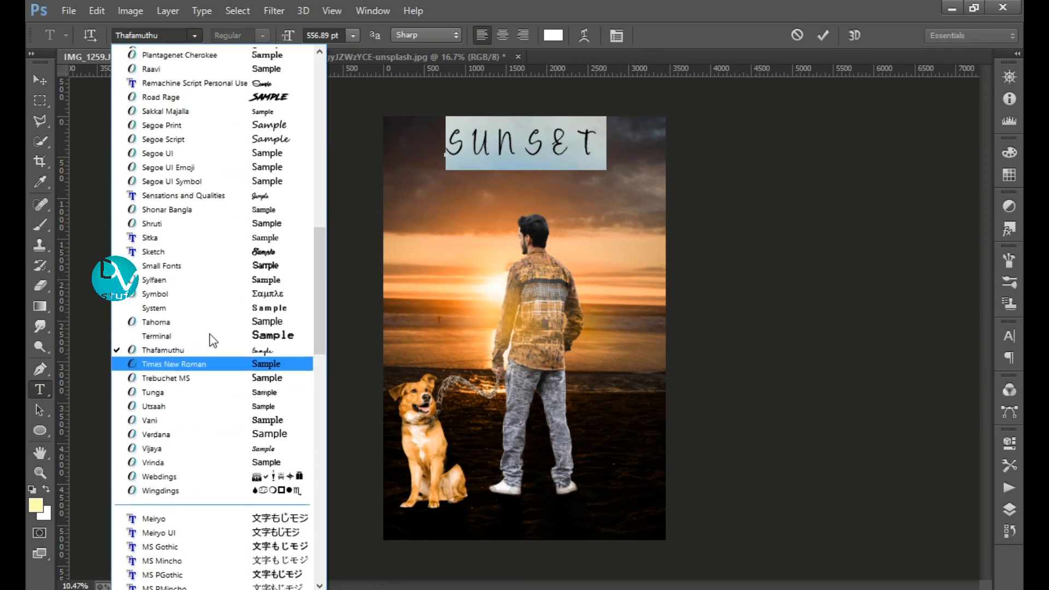
pyautogui.click(194, 83)
# Resize the SUNSET title to span most of the photo's width and position it in the upper sky
pyautogui.click(40, 80)
pyautogui.moveTo(593, 154); pyautogui.dragTo(543, 159)
pyautogui.moveTo(654, 150); pyautogui.dragTo(627, 156)
pyautogui.moveTo(548, 149); pyautogui.dragTo(574, 158)
pyautogui.press('Return')
# Apply Bevel & Emboss, Inner Shadow and Inner Glow effects to the SUNSET text layer
pyautogui.click(1009, 510)
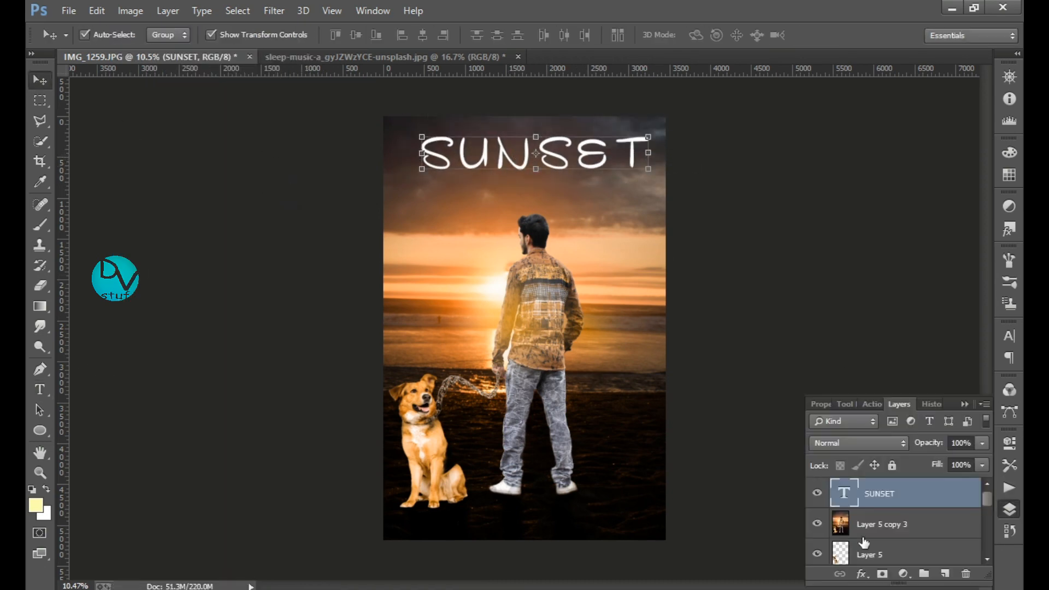
pyautogui.doubleClick(932, 495)
pyautogui.moveTo(595, 95); pyautogui.dragTo(691, 22)
pyautogui.click(765, 277)
pyautogui.click(765, 157)
pyautogui.click(765, 174)
pyautogui.click(765, 89)
pyautogui.click(1015, 76)
pyautogui.rightClick(911, 493)
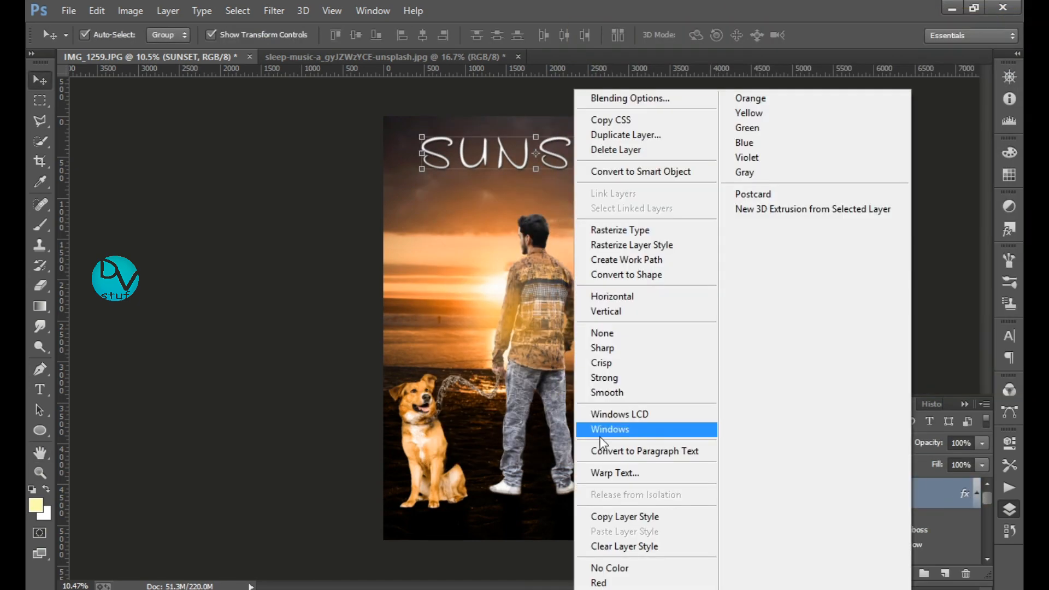
pyautogui.click(990, 491)
pyautogui.rightClick(878, 494)
pyautogui.press('Escape')
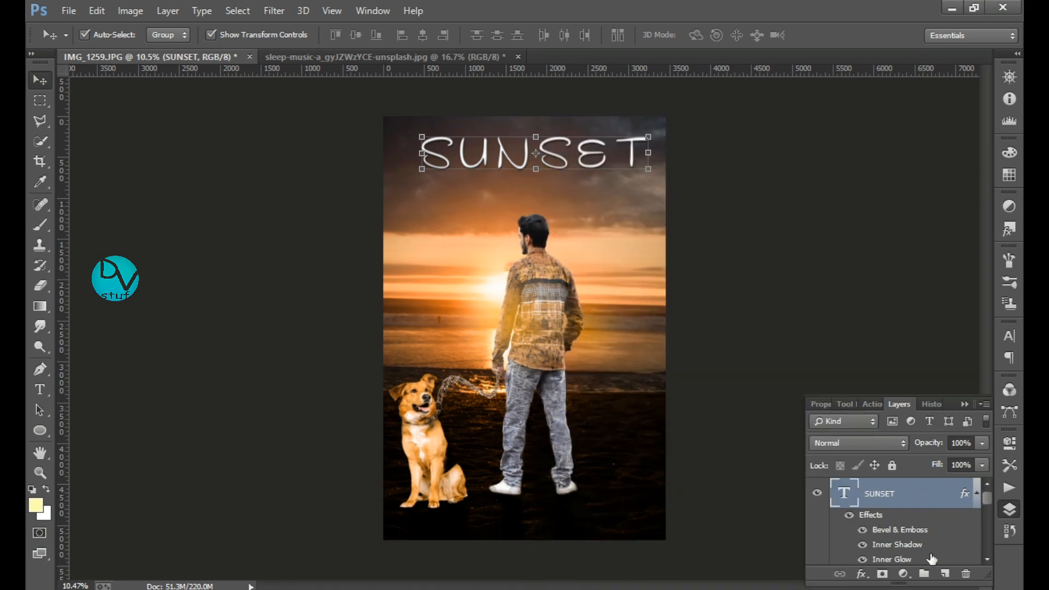
# Open Layer 5 copy 3 in the Camera Raw filter and set Temperature to -7 and Tint to +3
pyautogui.hotkey('ctrl', 'alt', 'shift', 'e')
pyautogui.click(273, 11)
pyautogui.click(309, 101)
pyautogui.click(869, 214)
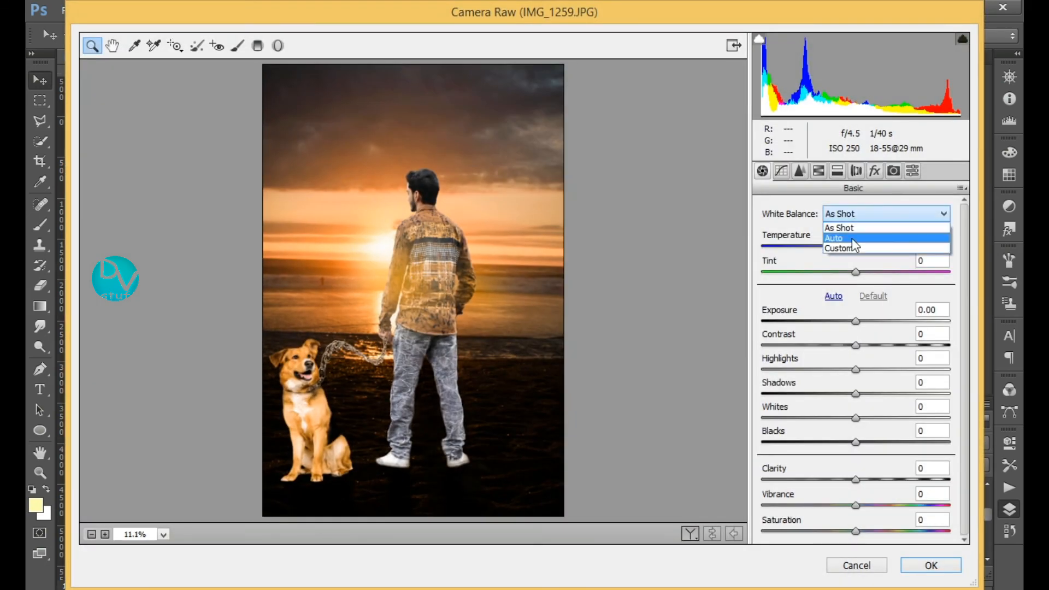
pyautogui.click(854, 239)
pyautogui.click(859, 272)
pyautogui.click(850, 246)
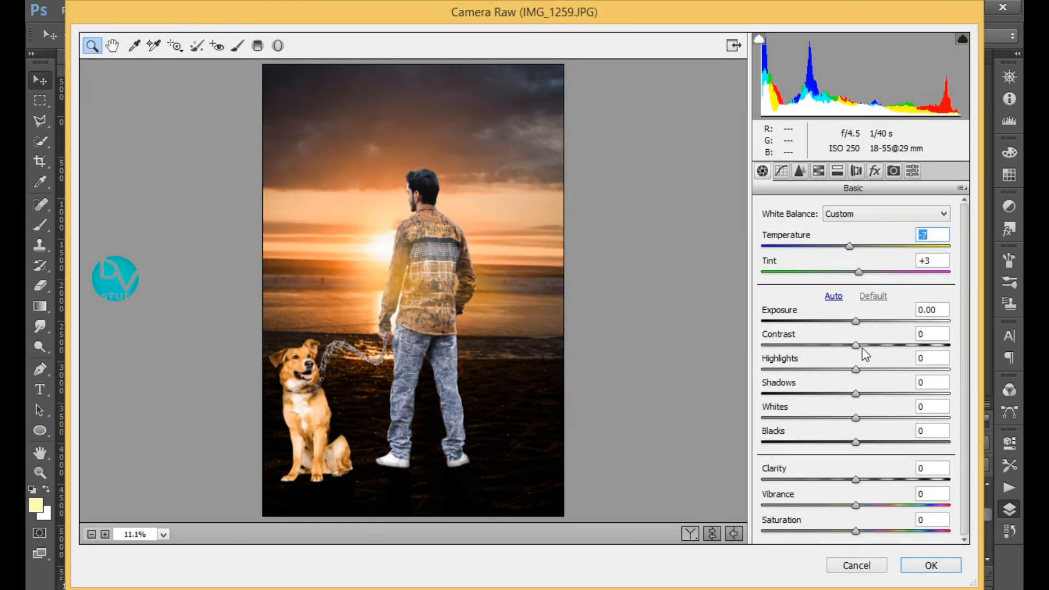
# Raise Contrast and Clarity slightly and apply the second Camera Raw adjustment to Layer 5 copy 3
pyautogui.moveTo(856, 345); pyautogui.dragTo(862, 346)
pyautogui.moveTo(856, 480); pyautogui.dragTo(869, 480)
pyautogui.click(921, 569)
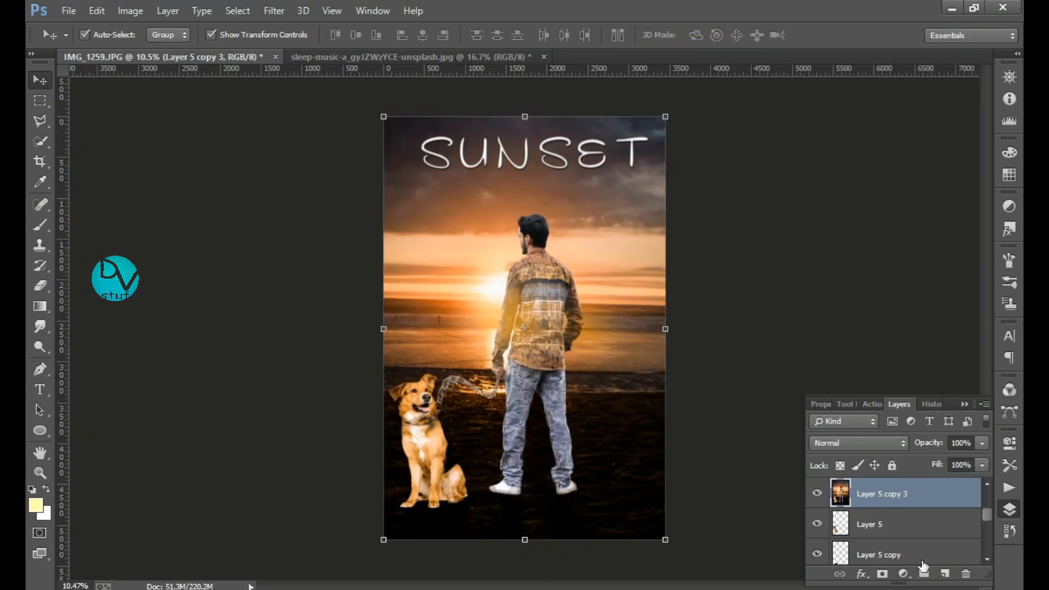